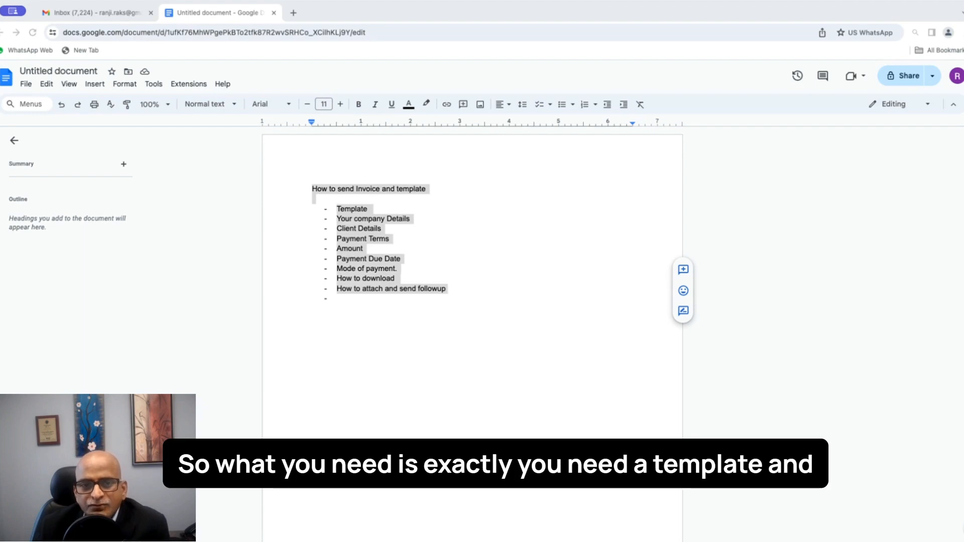
Step: Highlight each checklist item in turn: Template, company details, Amount, Payment Due Date, Mode of payment, How to download
click(443, 250)
double_click(347, 208)
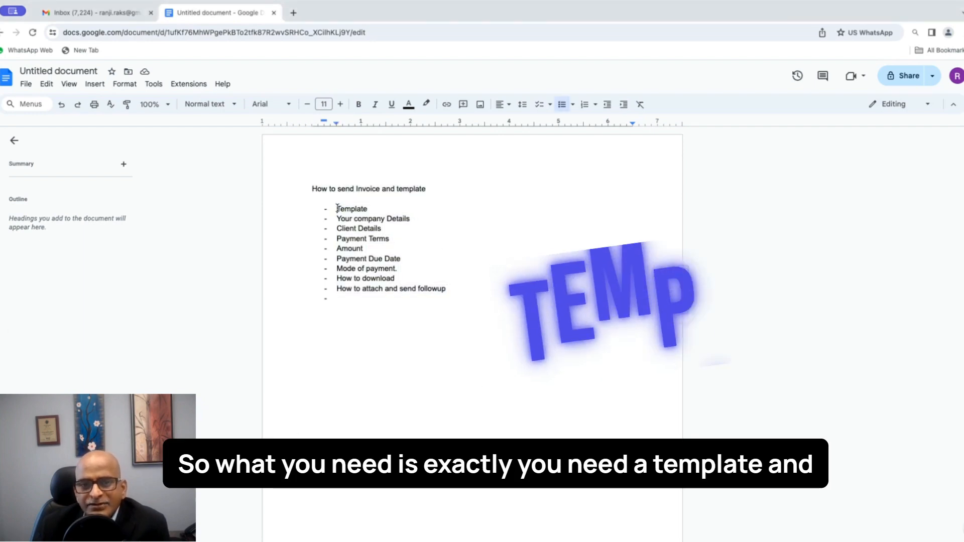
drag(337, 219, 386, 239)
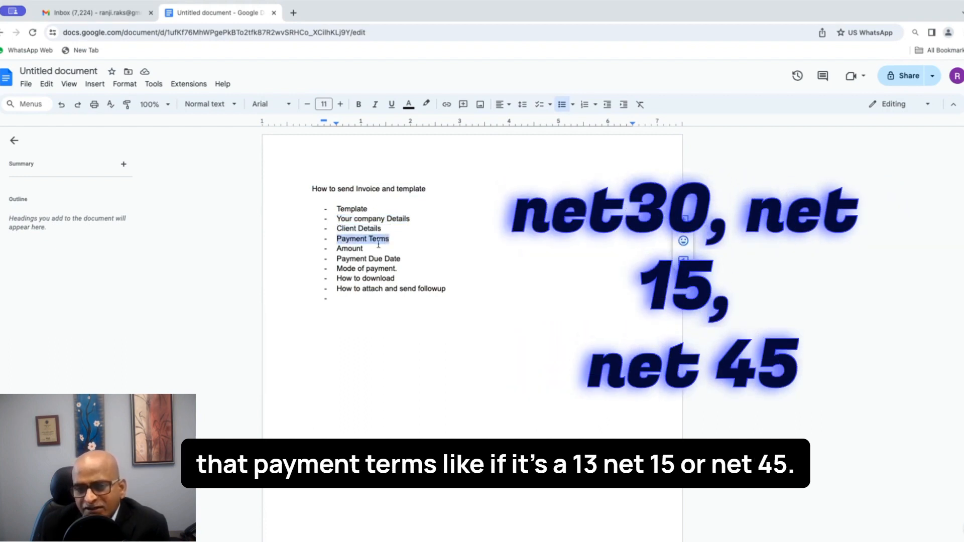
drag(339, 248, 365, 248)
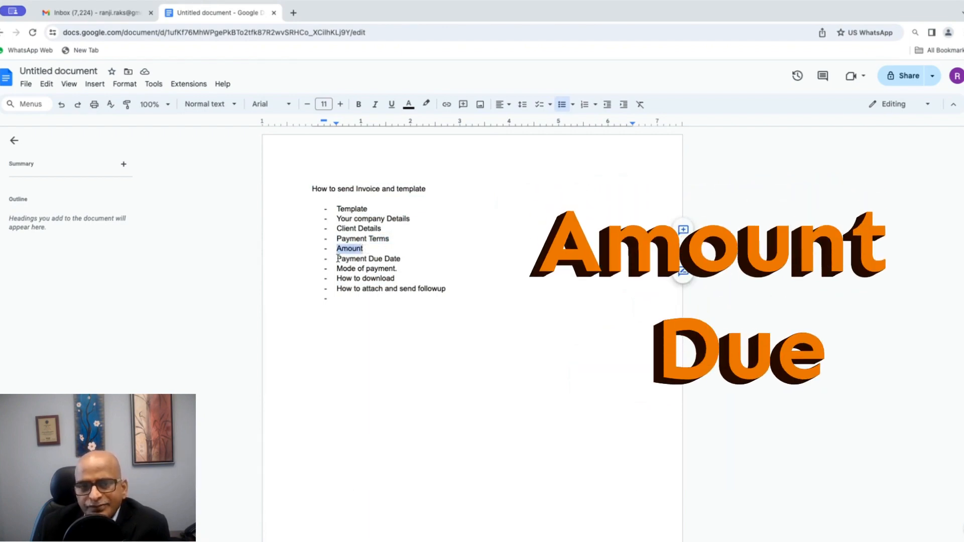
drag(338, 258, 403, 259)
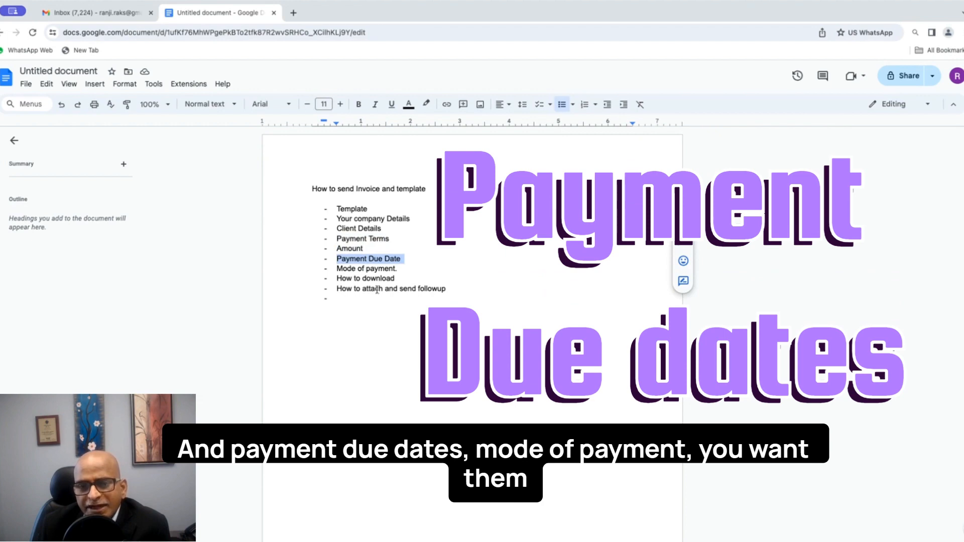
drag(338, 269, 400, 267)
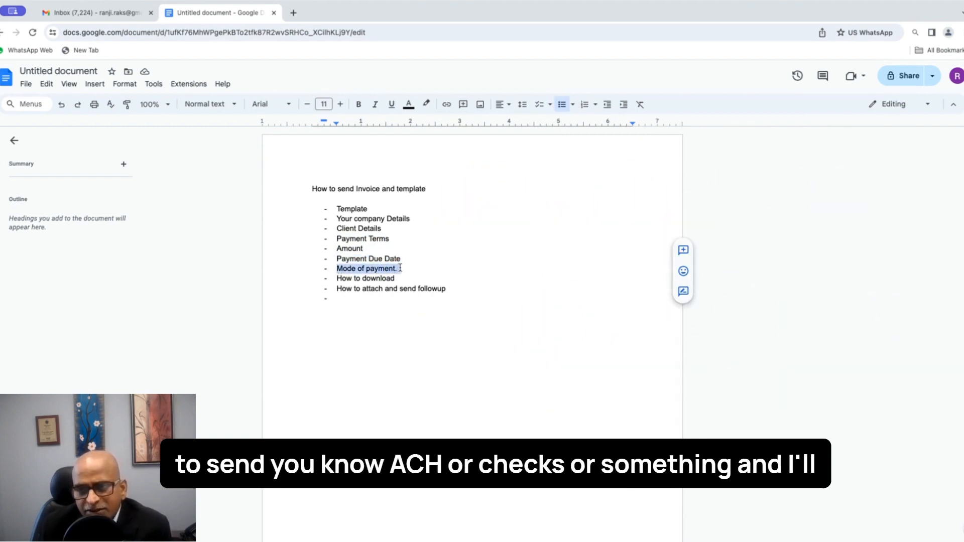
drag(397, 279, 457, 290)
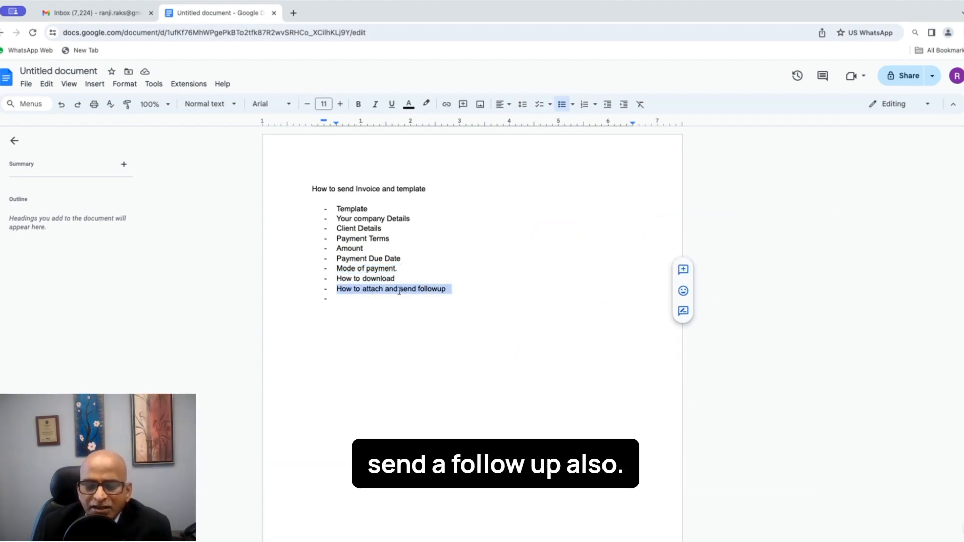
Step: Clear the checklist highlight and switch to the Gmail Inbox tab
click(426, 276)
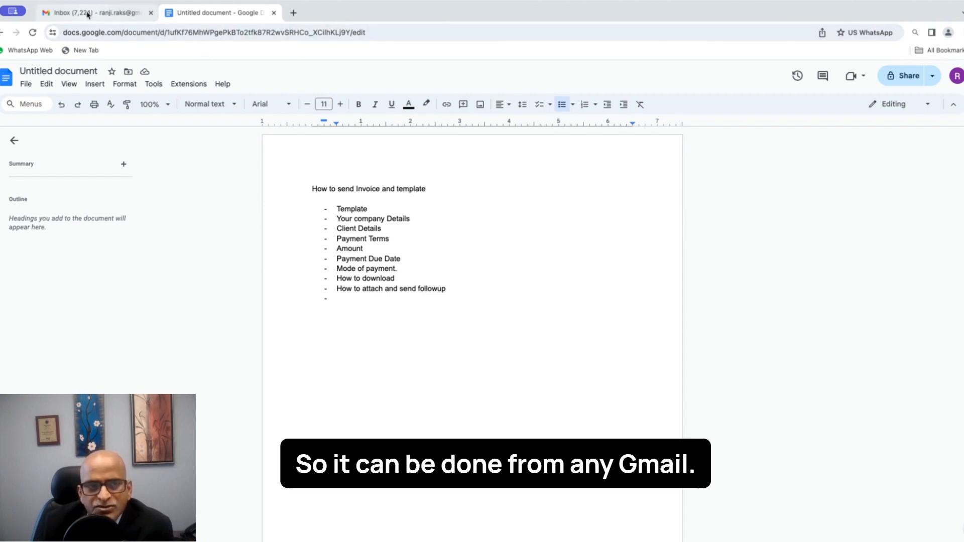
mouse_move(88, 14)
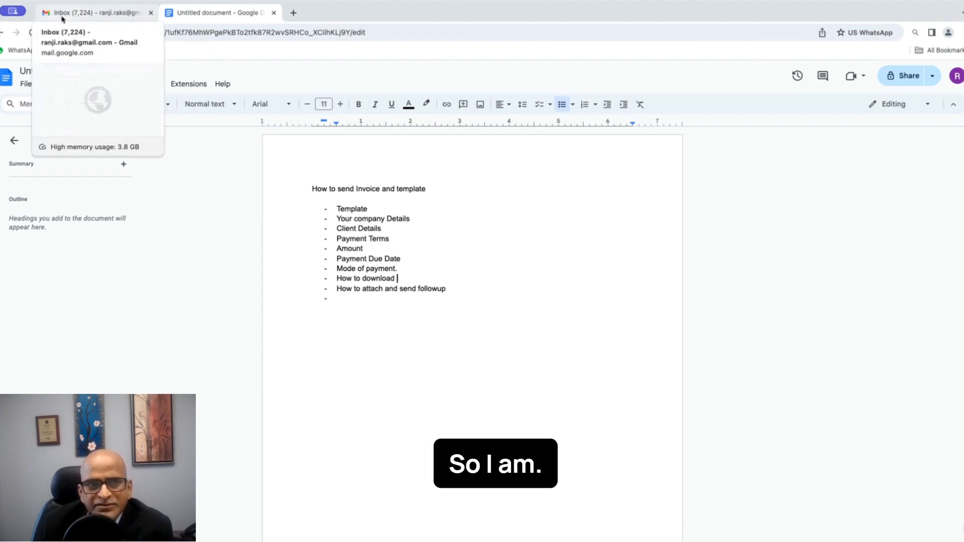
click(95, 15)
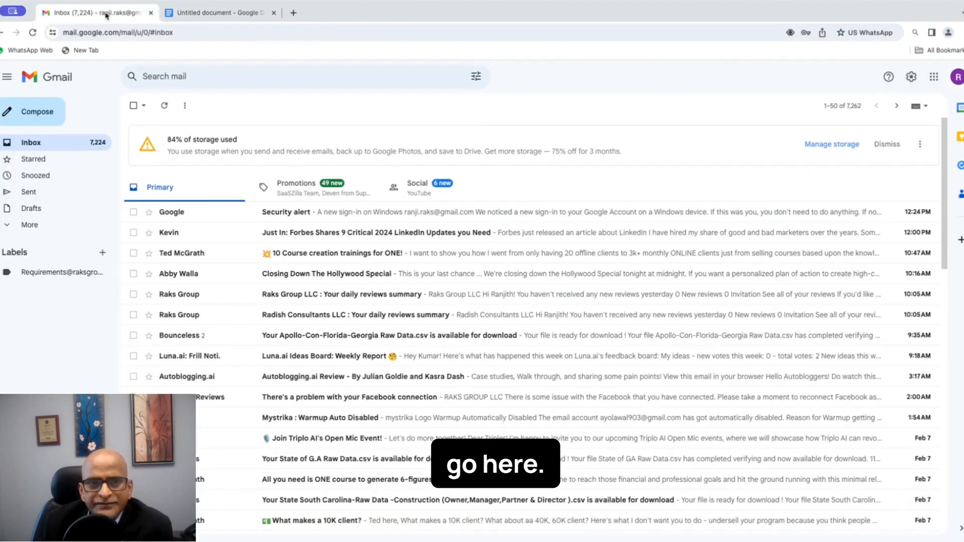
Step: Launch Sheets from the Google apps grid so it opens in a new tab
click(933, 78)
scroll(880, 220, down, 2)
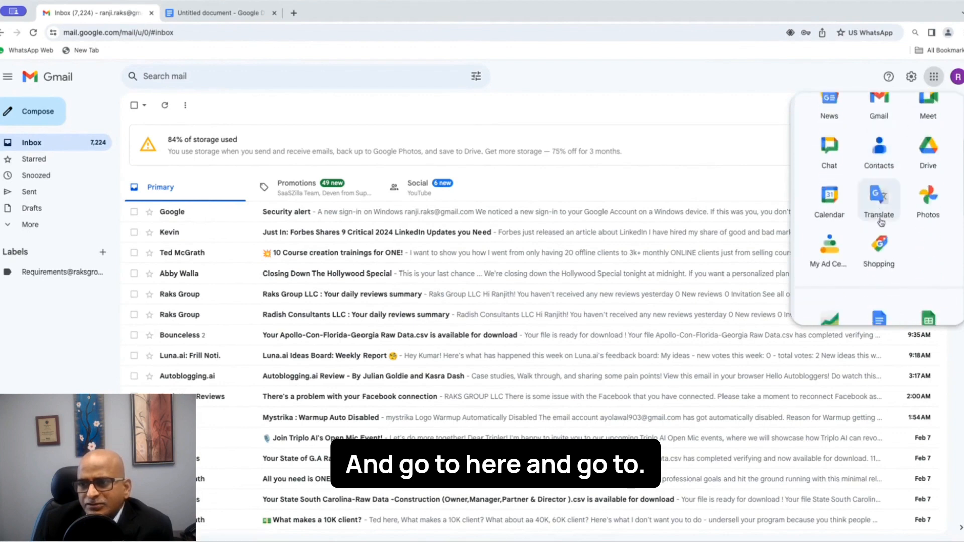
scroll(880, 221, down, 2)
click(924, 256)
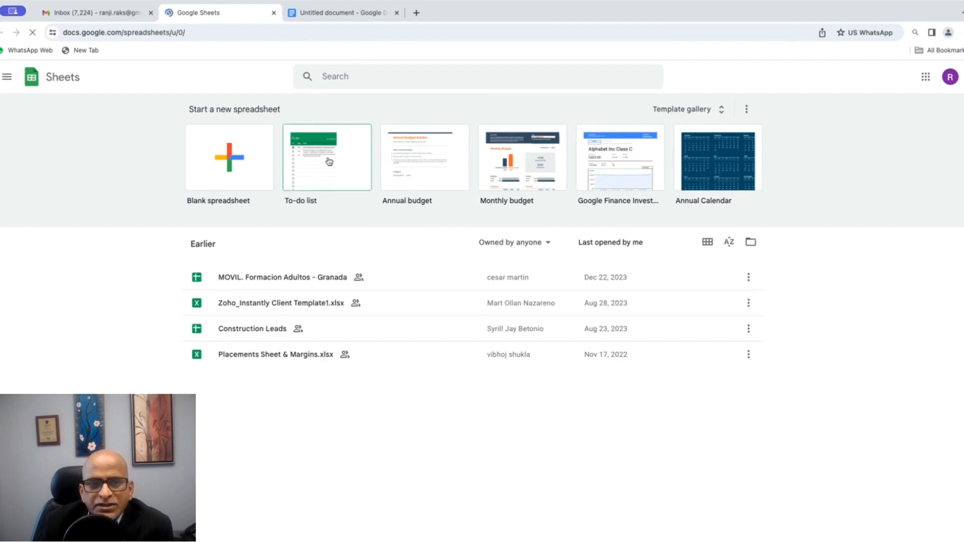
Step: Create a new spreadsheet from the Invoice template in the Template gallery's Work section
click(691, 110)
scroll(466, 341, down, 3)
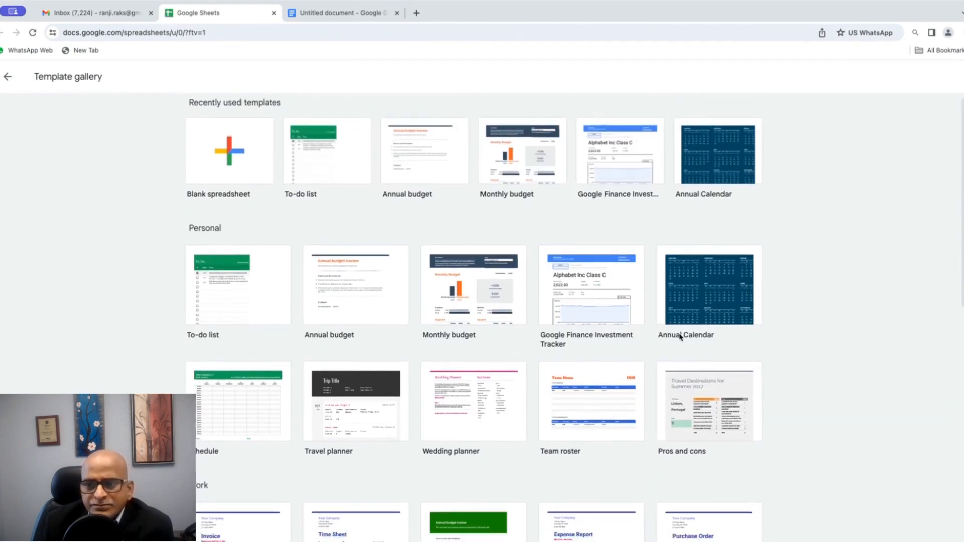
scroll(681, 335, down, 4)
scroll(681, 335, down, 4)
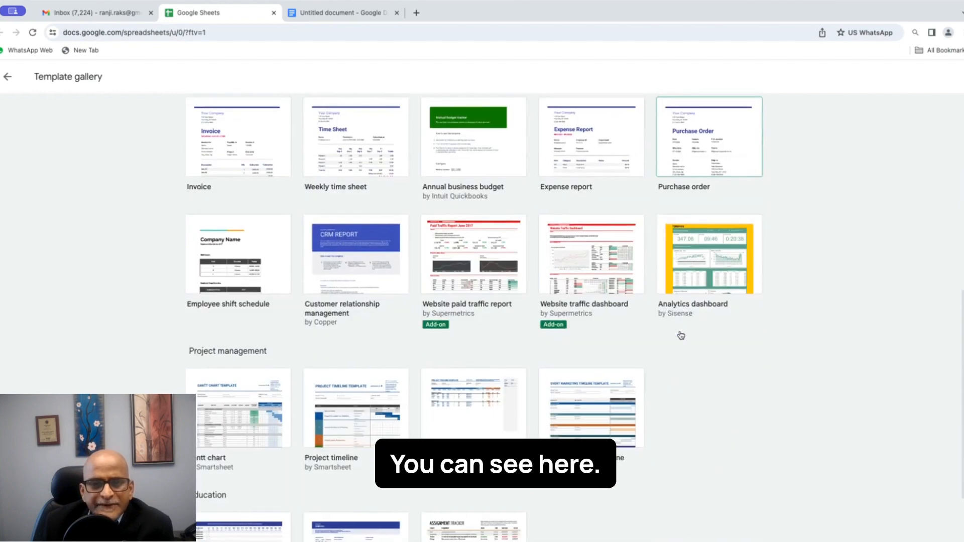
click(239, 161)
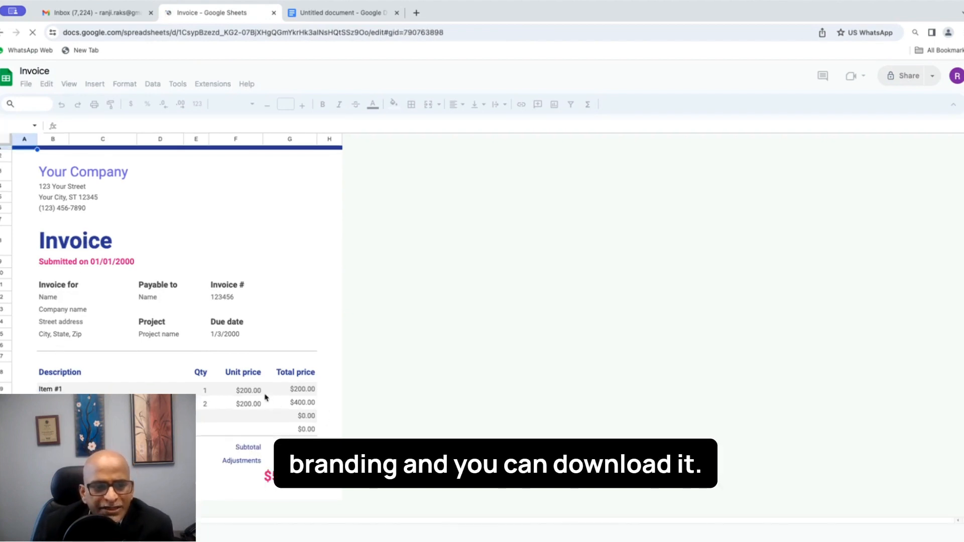
Step: Replace the Your Company heading with 'XYZ Staffing Company'
click(56, 175)
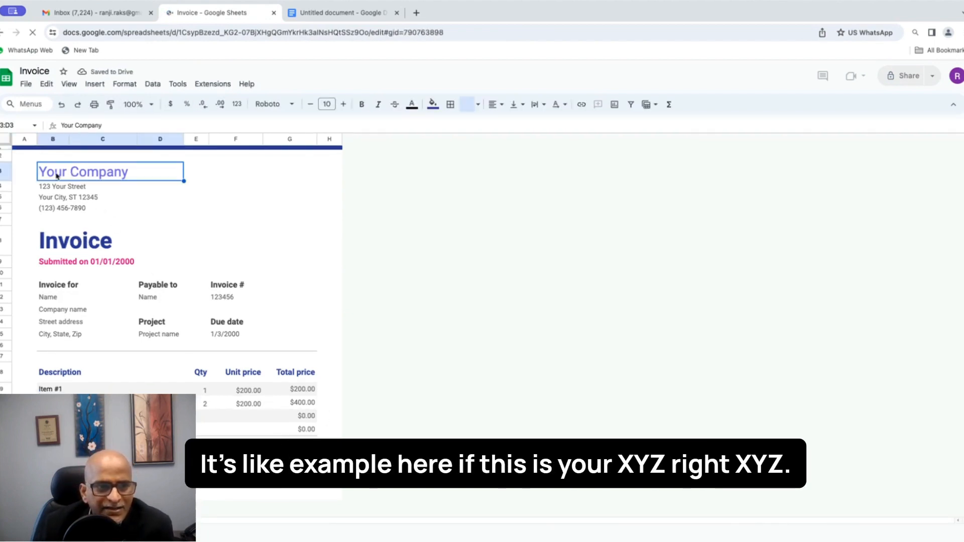
double_click(132, 174)
drag(132, 175, 33, 173)
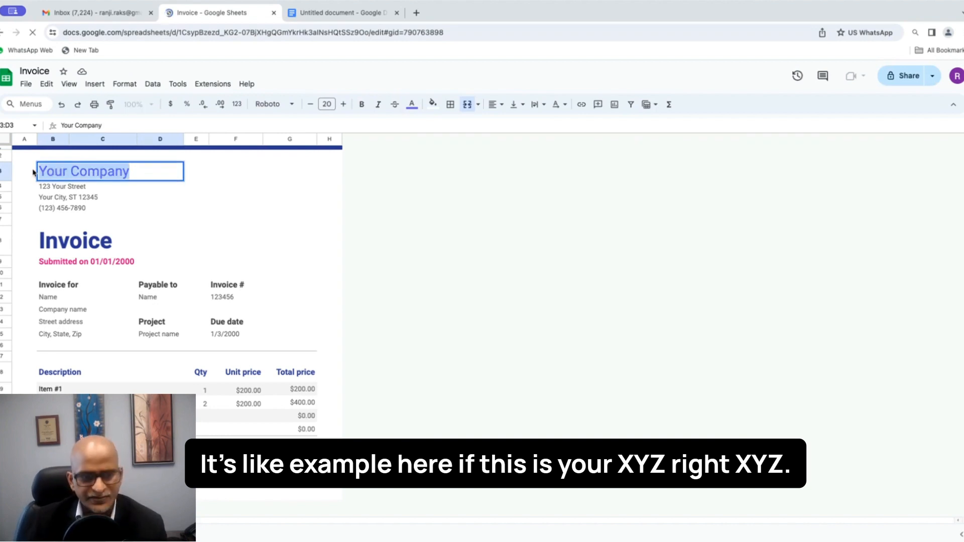
text(Xyz)
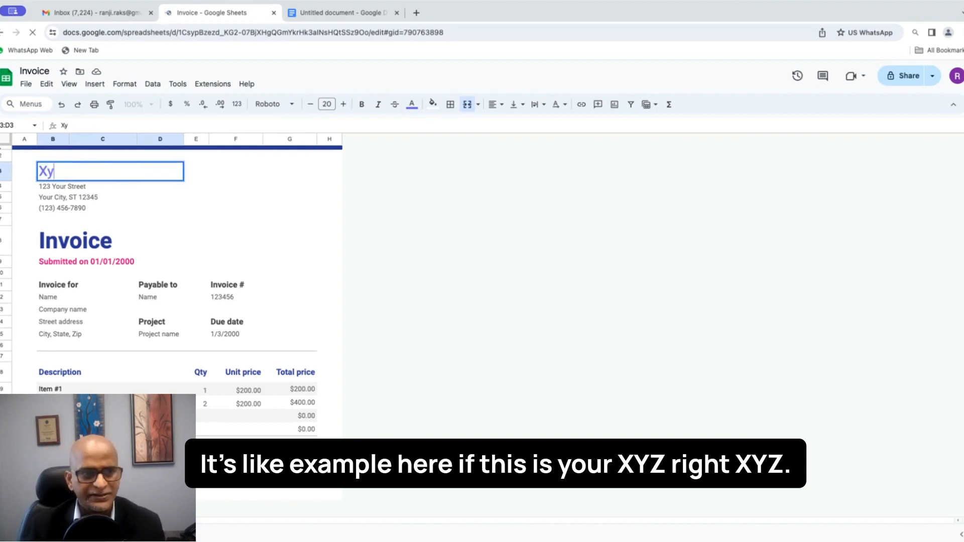
key(BackSpace)
key(BackSpace)
text(YX)
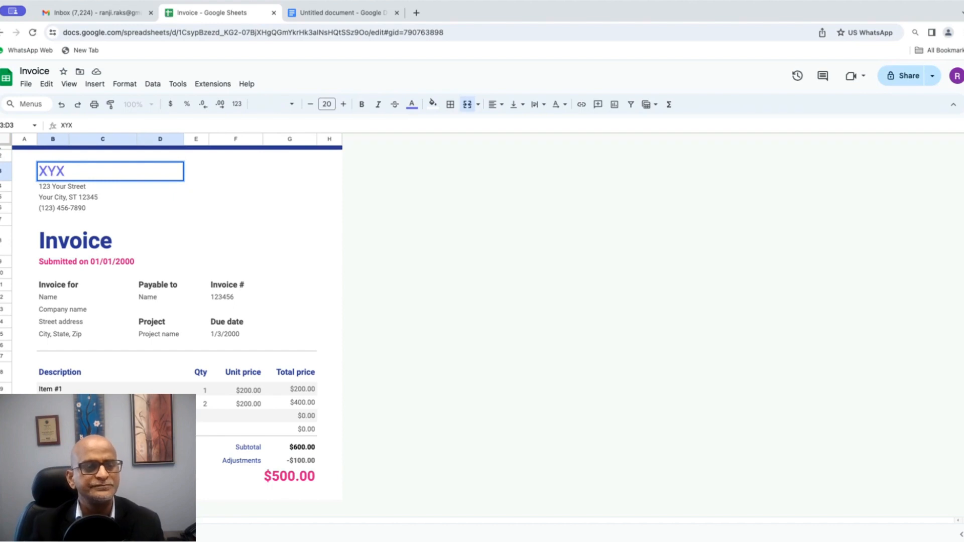
text(Z Staffinbg)
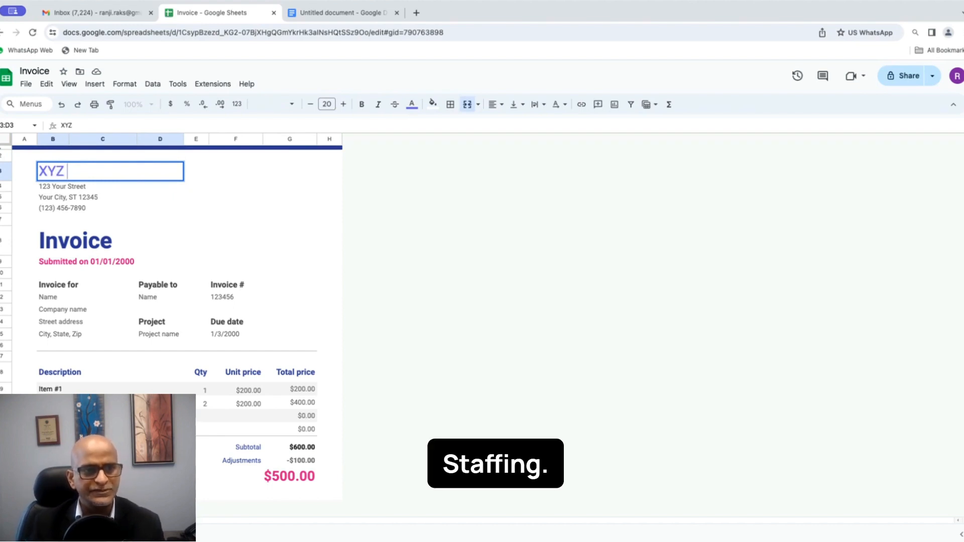
key(BackSpace)
key(BackSpace)
key(BackSpace)
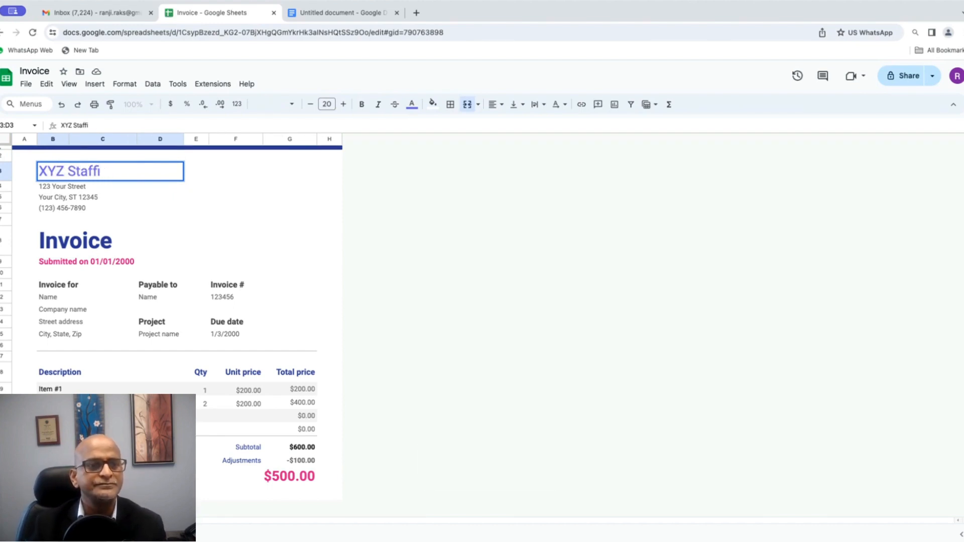
text(n)
key(BackSpace)
text(ng Comm)
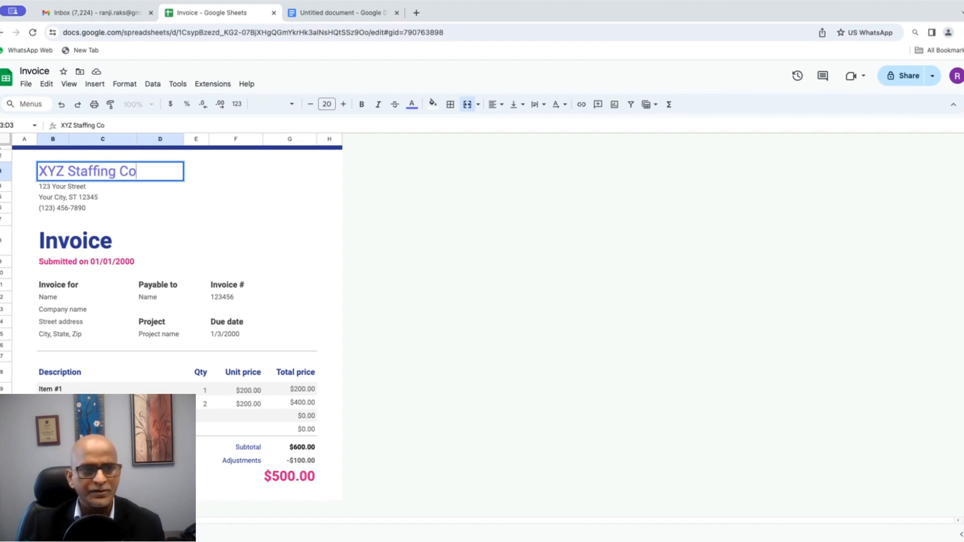
key(BackSpace)
text(p)
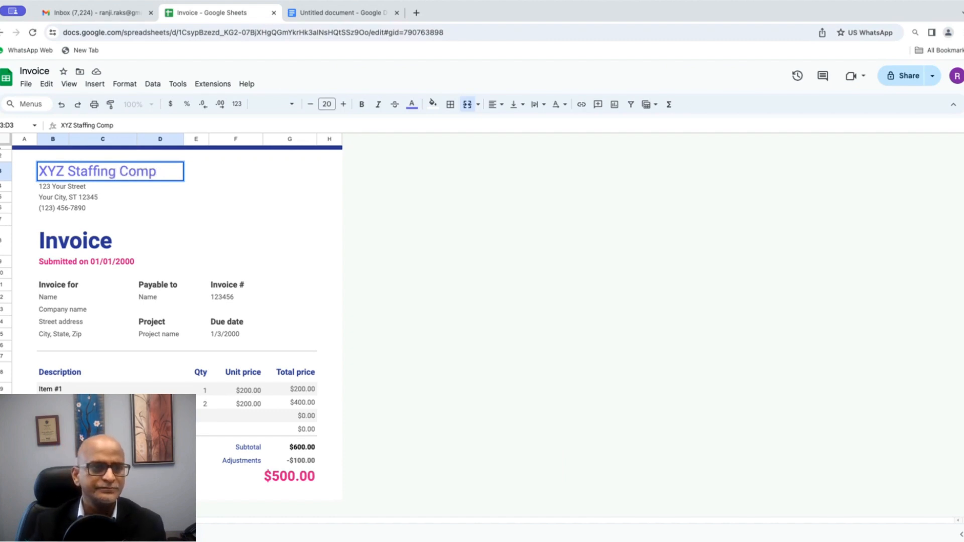
text(nany)
key(Tab)
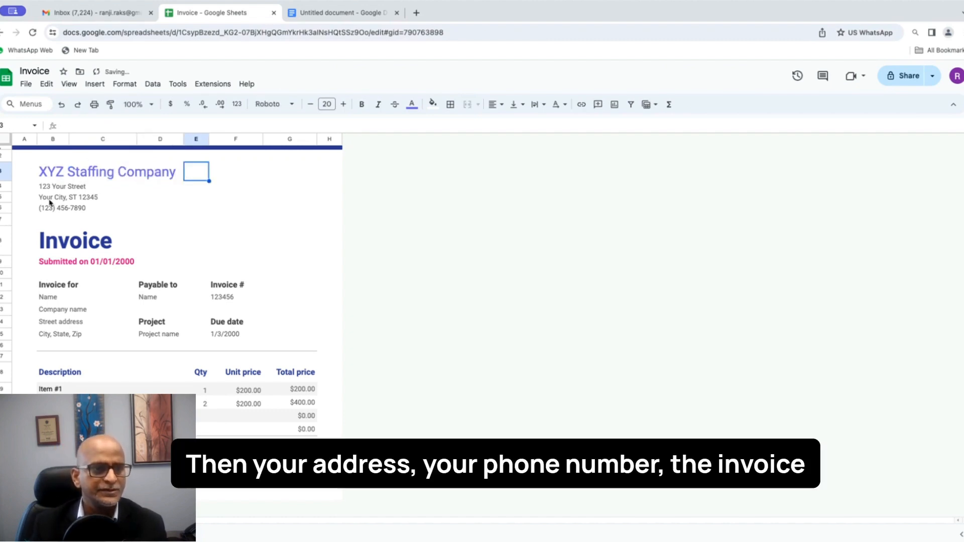
Step: Change the Submitted on date's year so it reads 01/01/2024
click(74, 261)
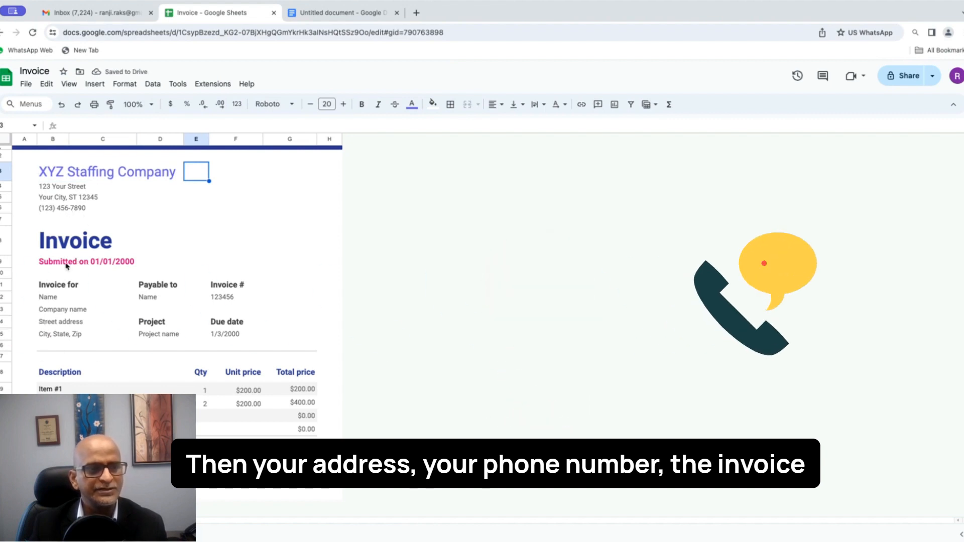
double_click(137, 264)
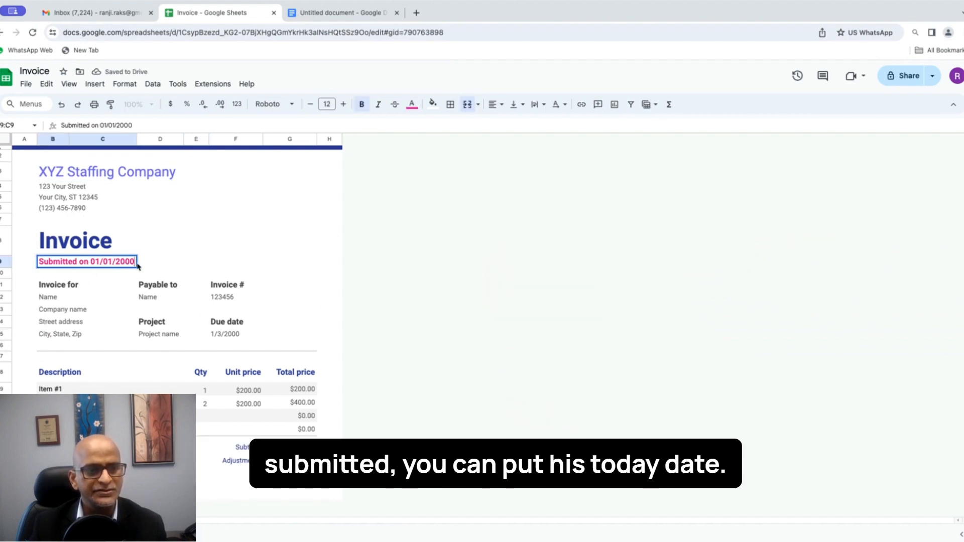
key(BackSpace)
key(BackSpace)
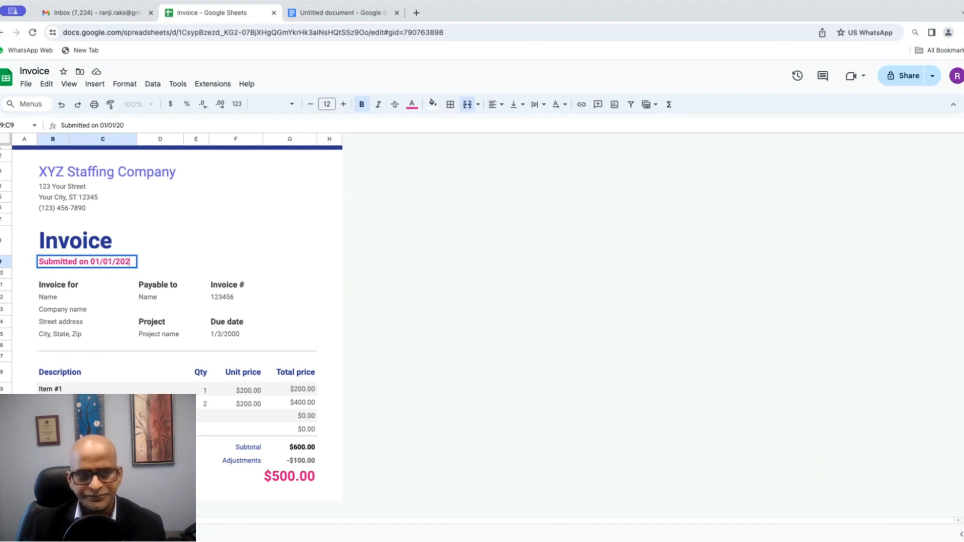
text(24)
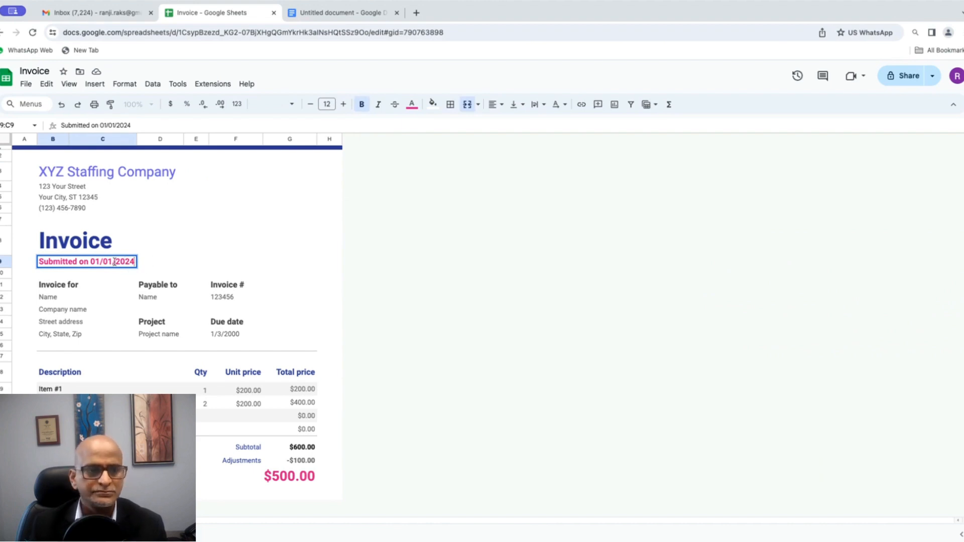
key(Tab)
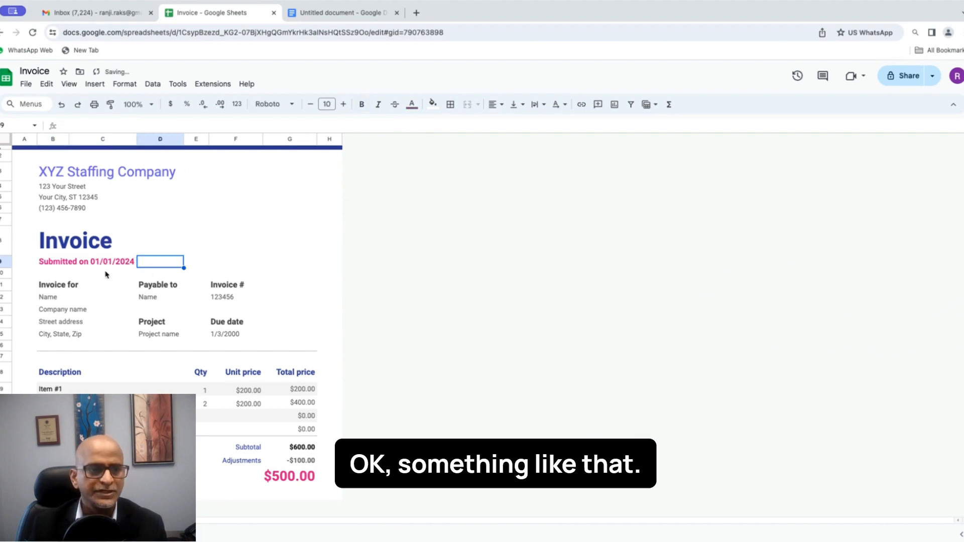
click(48, 300)
drag(51, 300, 64, 338)
Step: Enter 'ABC Construction Company' as the Invoice for client name
click(95, 299)
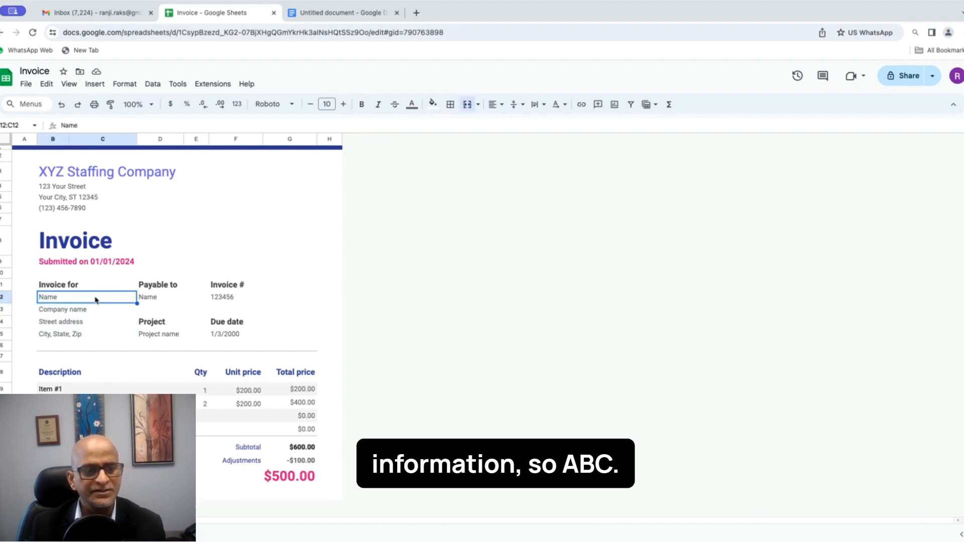
text(AB)
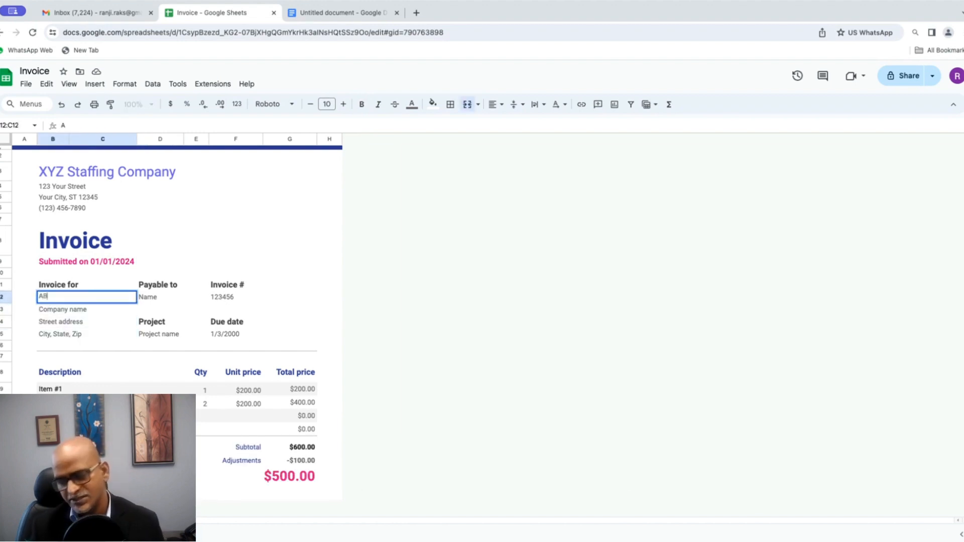
text(C Const)
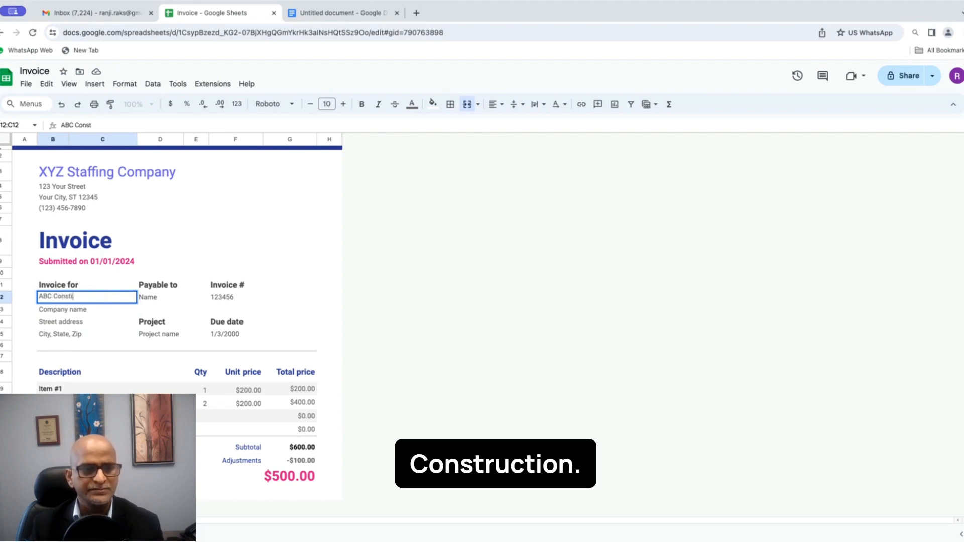
text(ruction Company)
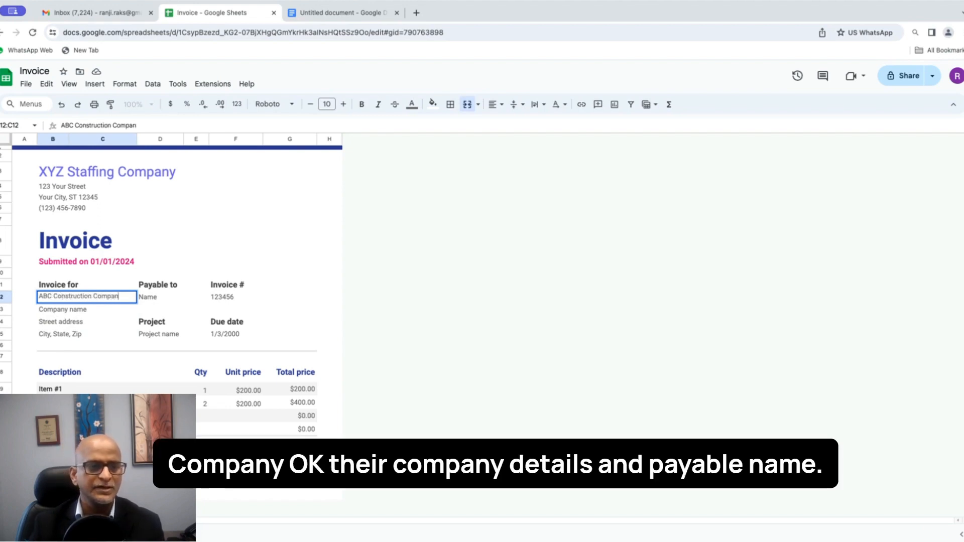
key(Tab)
click(80, 311)
click(79, 326)
click(76, 334)
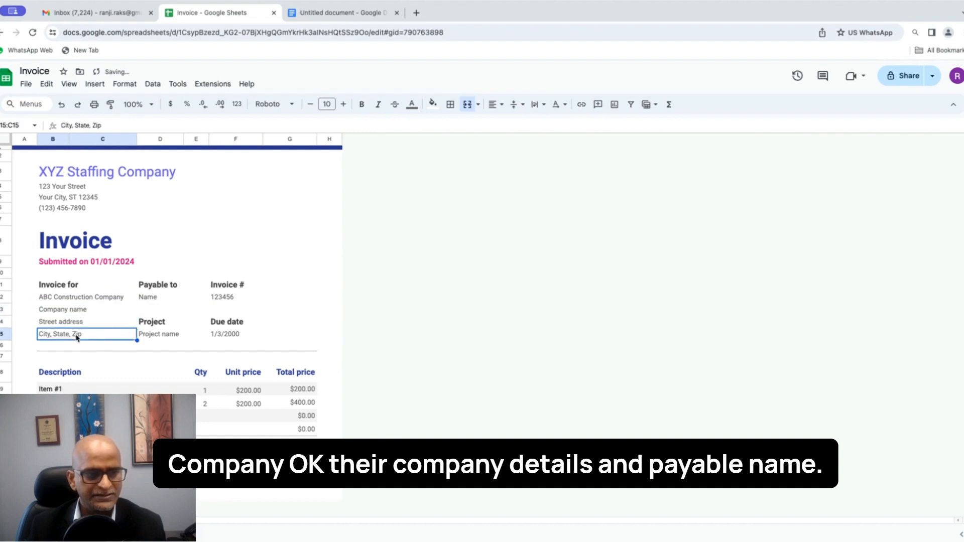
click(166, 299)
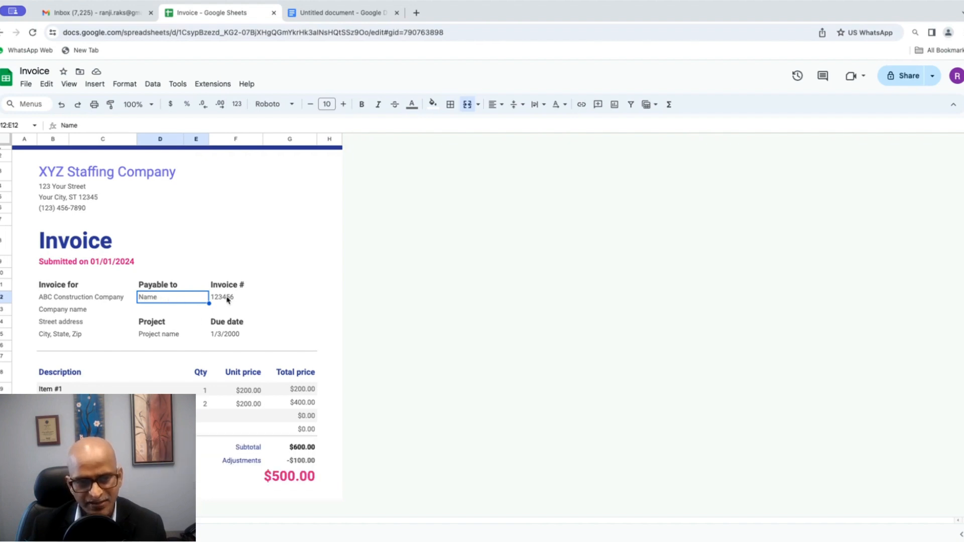
Step: Replace the invoice number 123456 with 3501
click(263, 298)
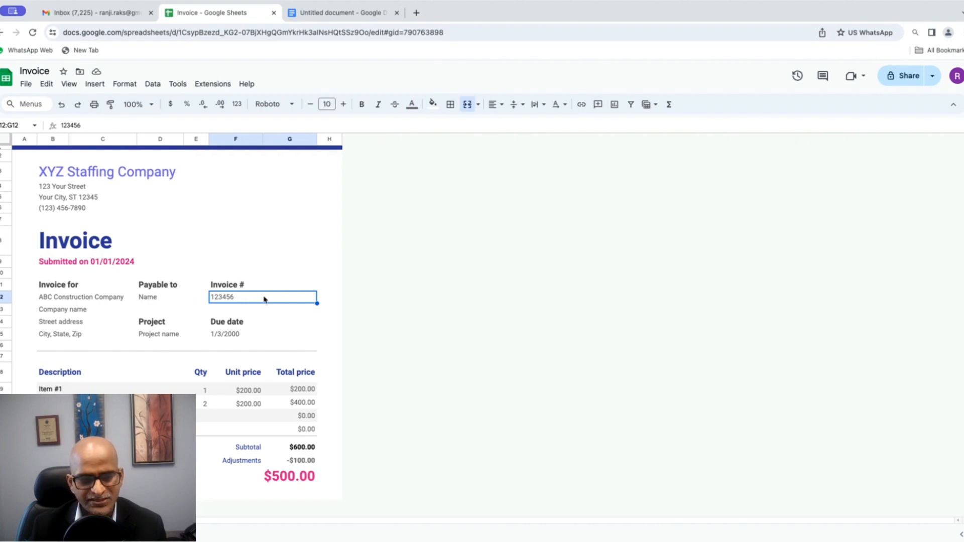
double_click(231, 301)
drag(240, 297, 198, 299)
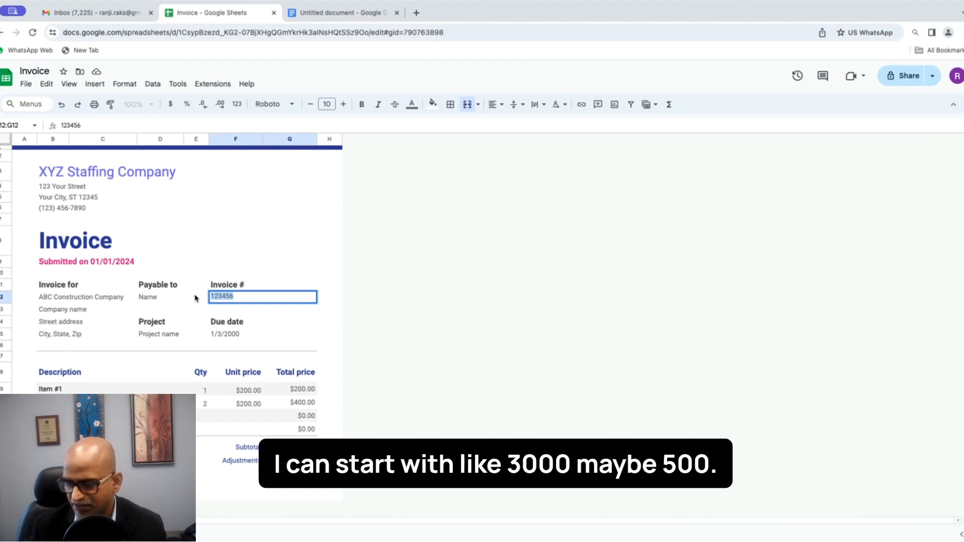
text(3)
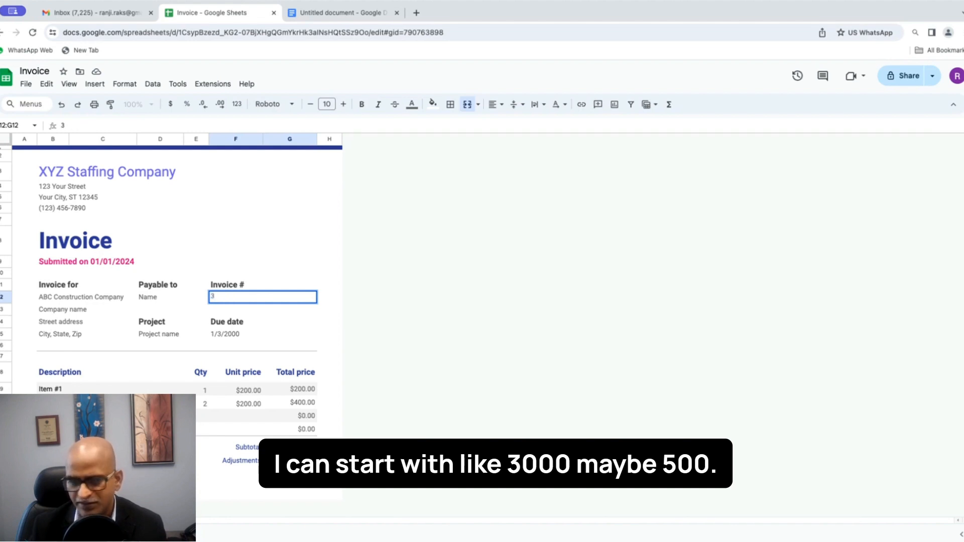
text(50)
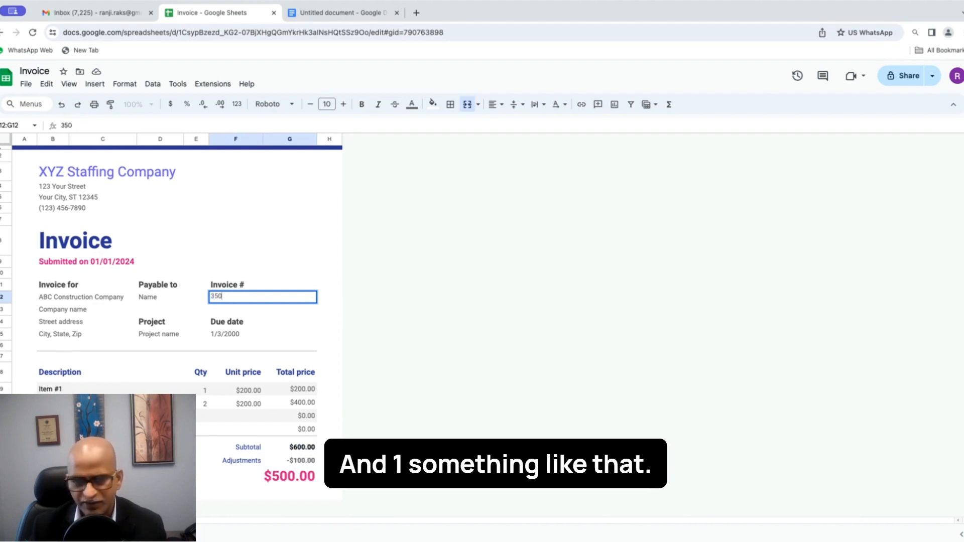
text(1)
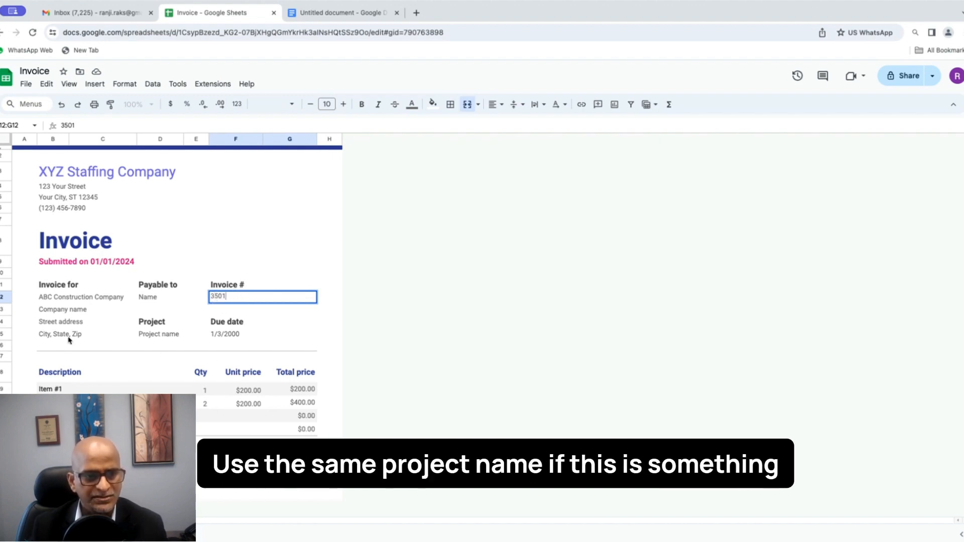
click(171, 334)
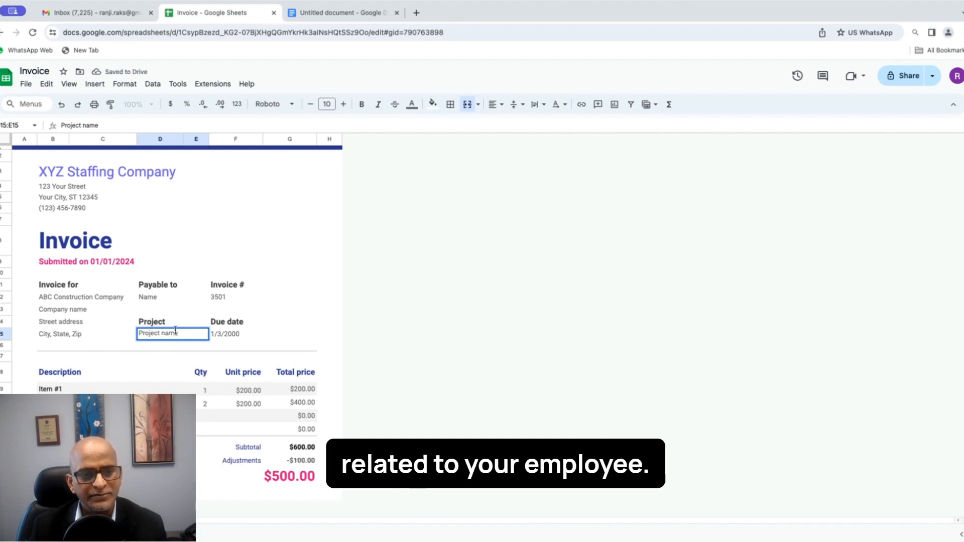
Step: Overwrite the Project name placeholder, ending with the text 'Recruiting Services'
drag(186, 336, 138, 334)
text(Mar)
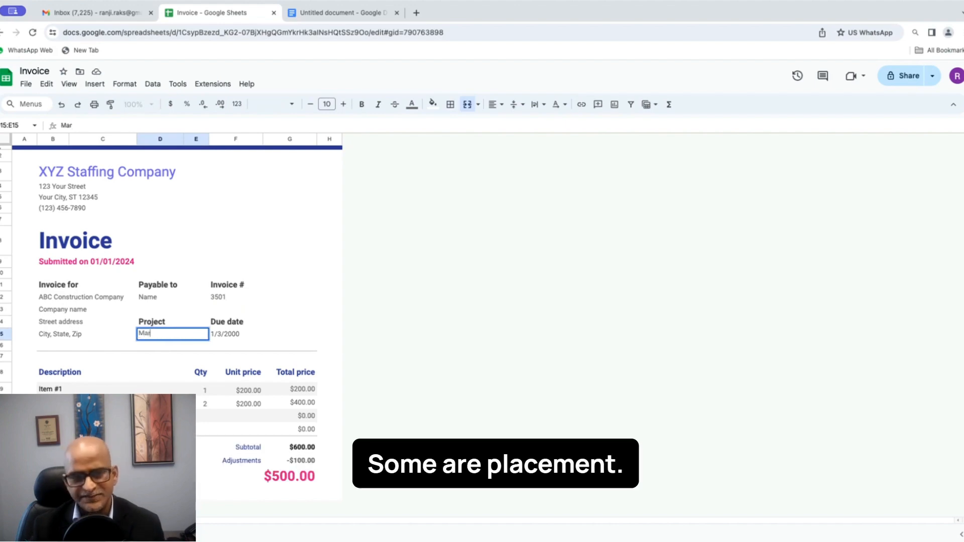
text(k P)
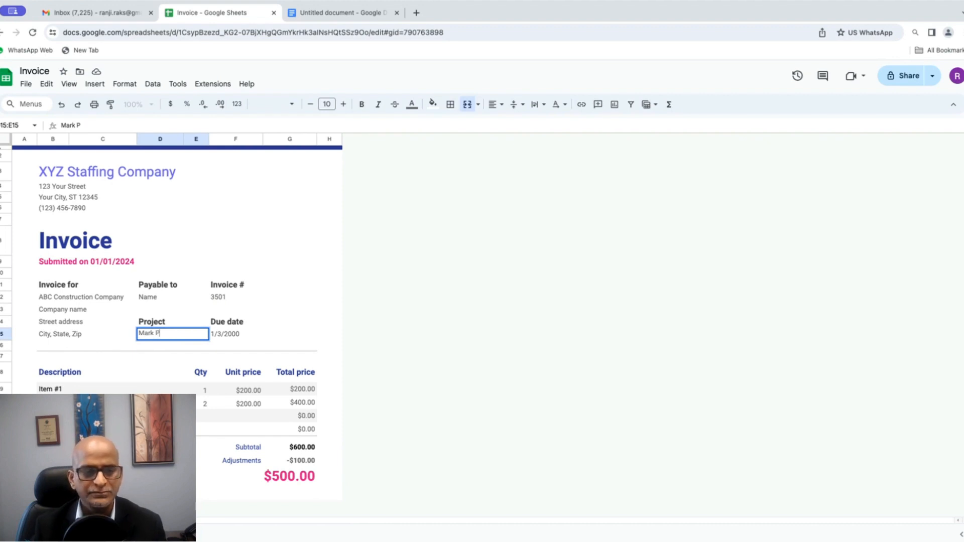
text(t)
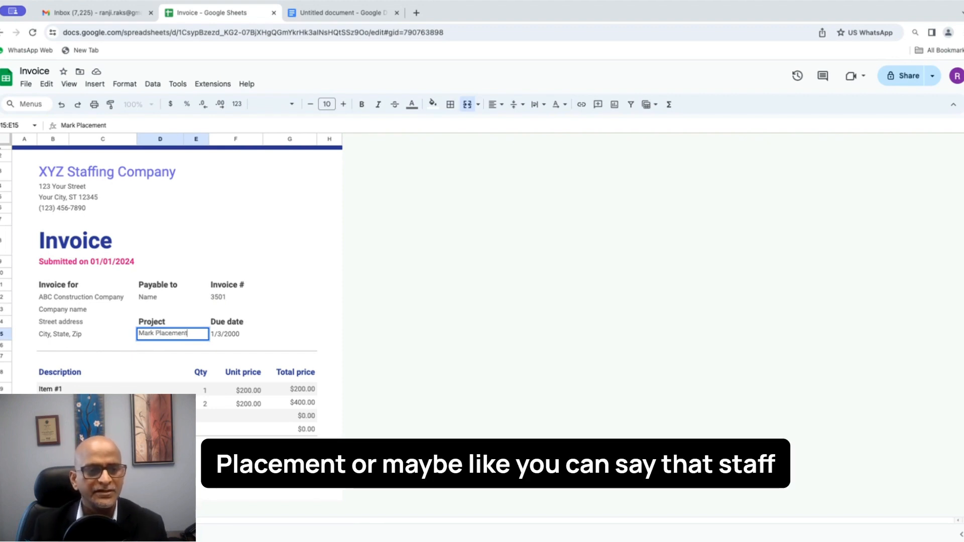
drag(197, 334, 137, 336)
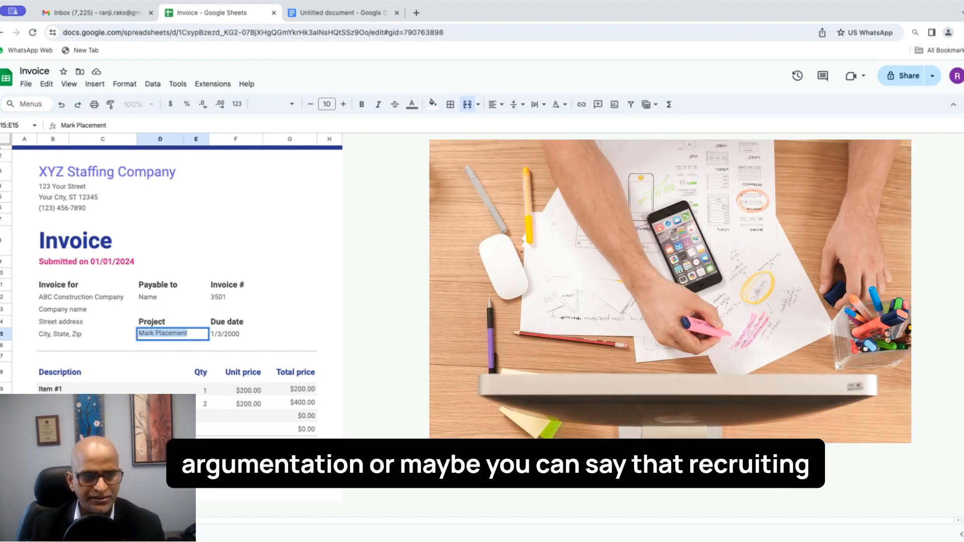
text(Recruiting)
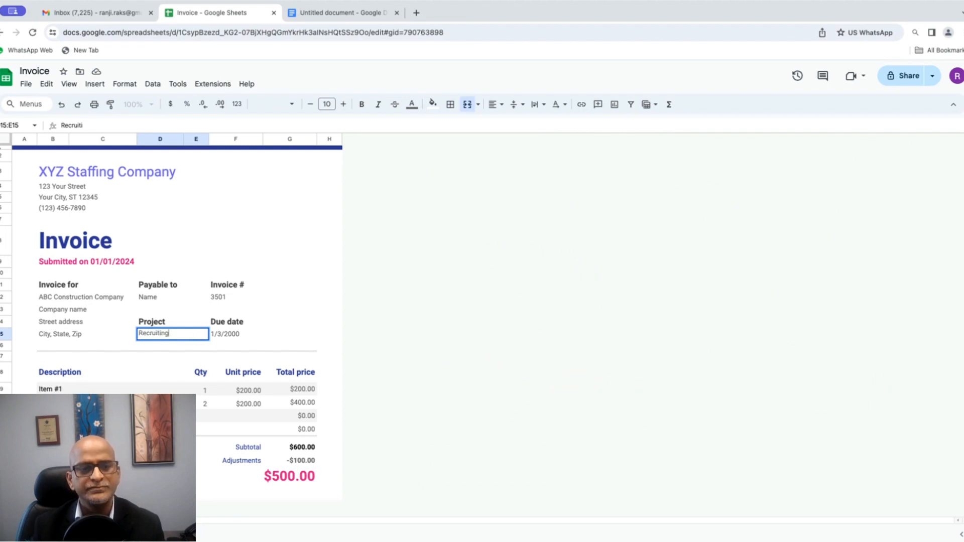
text( Services)
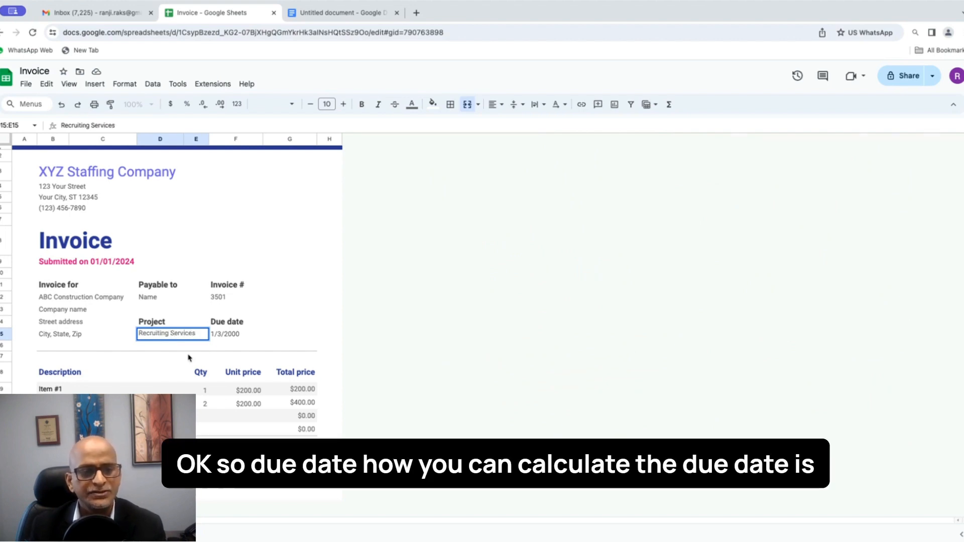
Step: Change the due date from 1/3/2000 to 1/15/2024
click(232, 335)
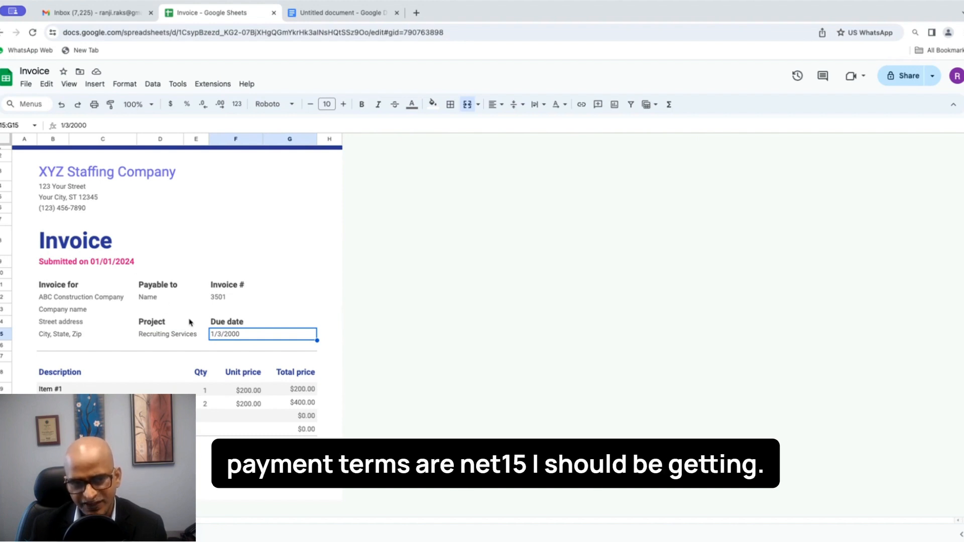
double_click(246, 334)
drag(246, 333, 213, 334)
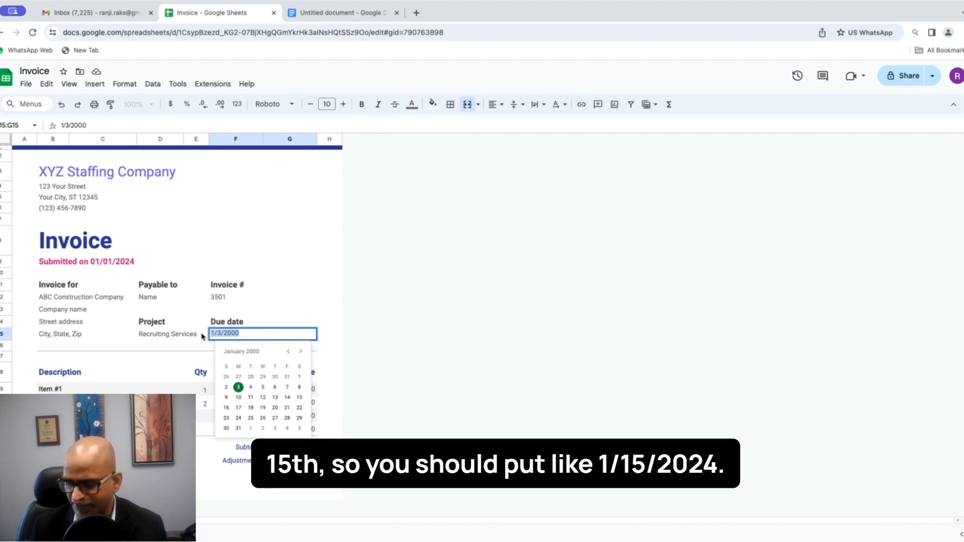
text(15)
key(BackSpace)
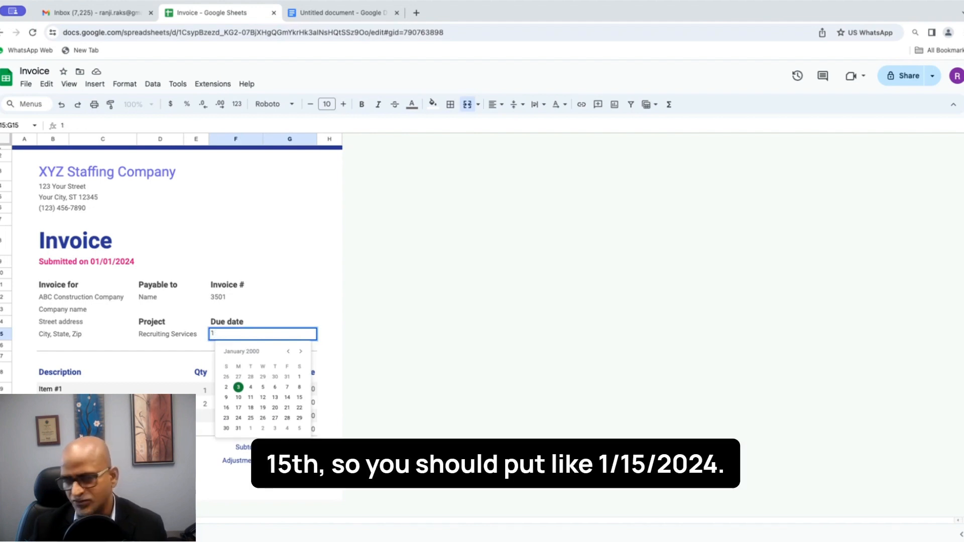
text(1/15/204)
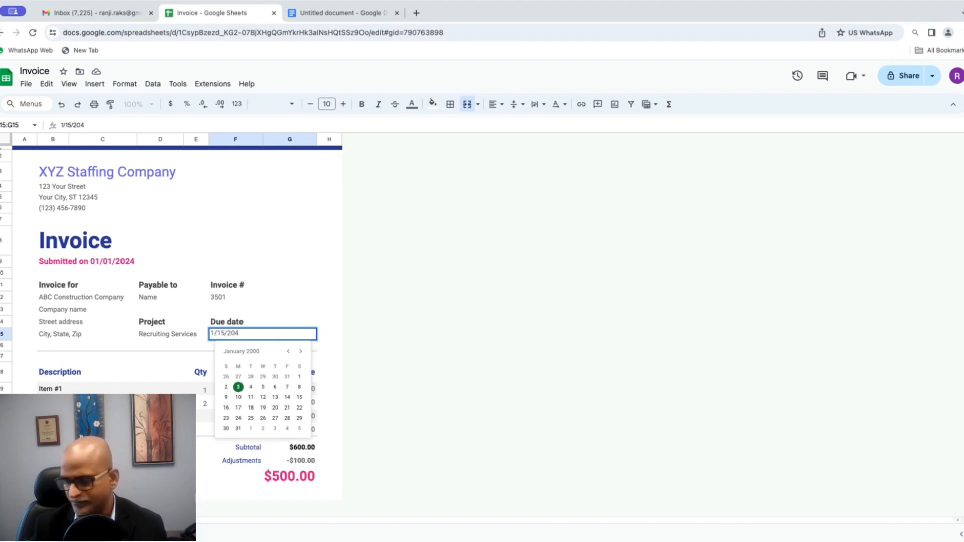
key(BackSpace)
text(0)
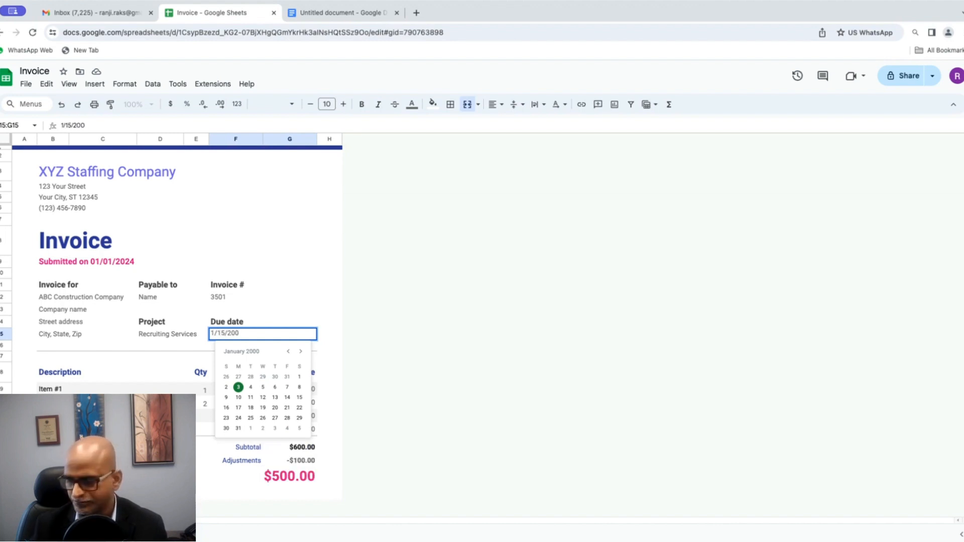
key(BackSpace)
text(24)
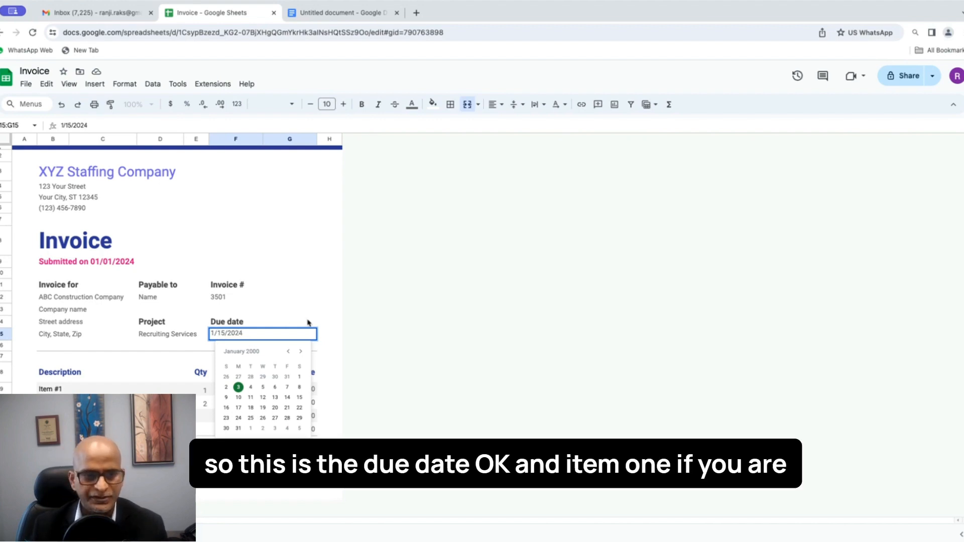
click(308, 321)
click(234, 335)
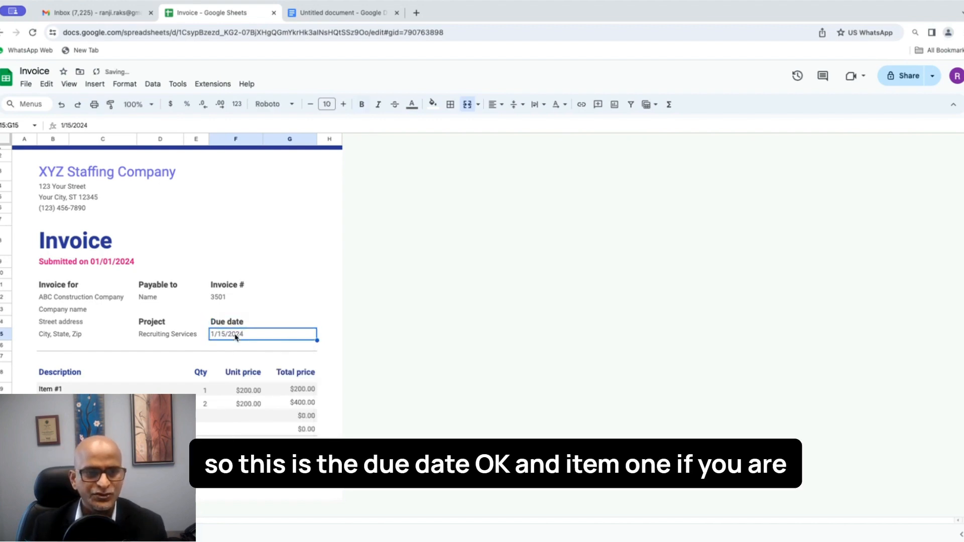
click(96, 390)
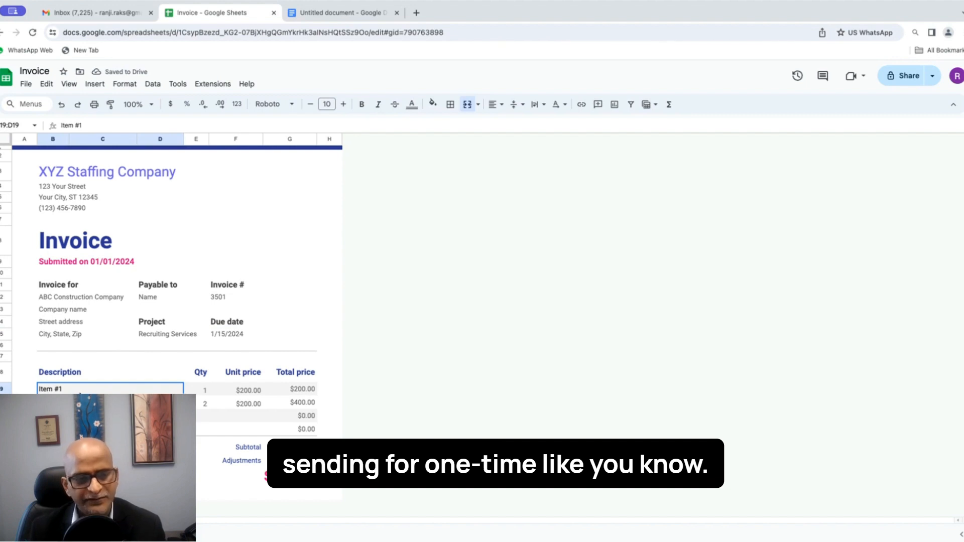
Step: Rewrite the Item #1 description as a Service Tech placement at 15% on Salary - 50000*12
double_click(79, 389)
key(BackSpace)
key(BackSpace)
key(BackSpace)
key(BackSpace)
key(BackSpace)
key(BackSpace)
key(BackSpace)
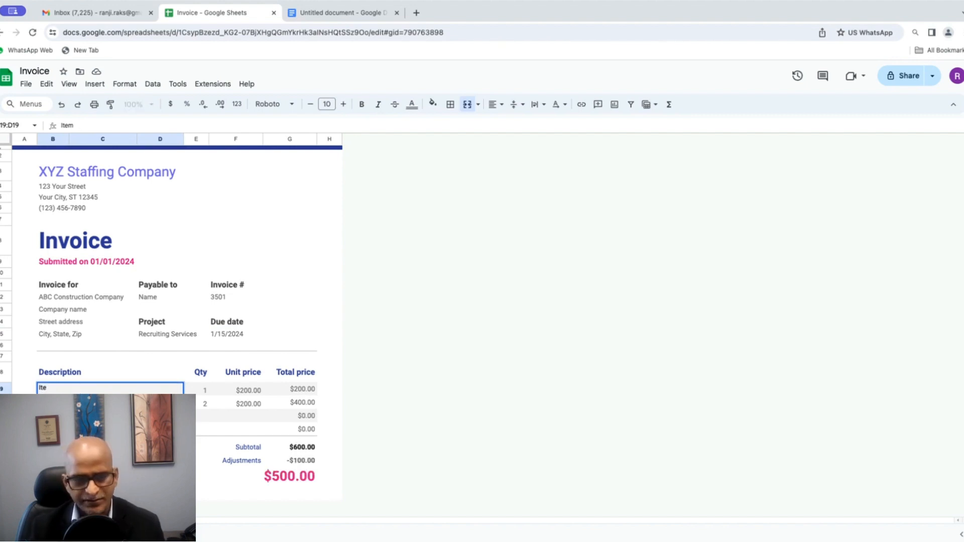
text(Mark)
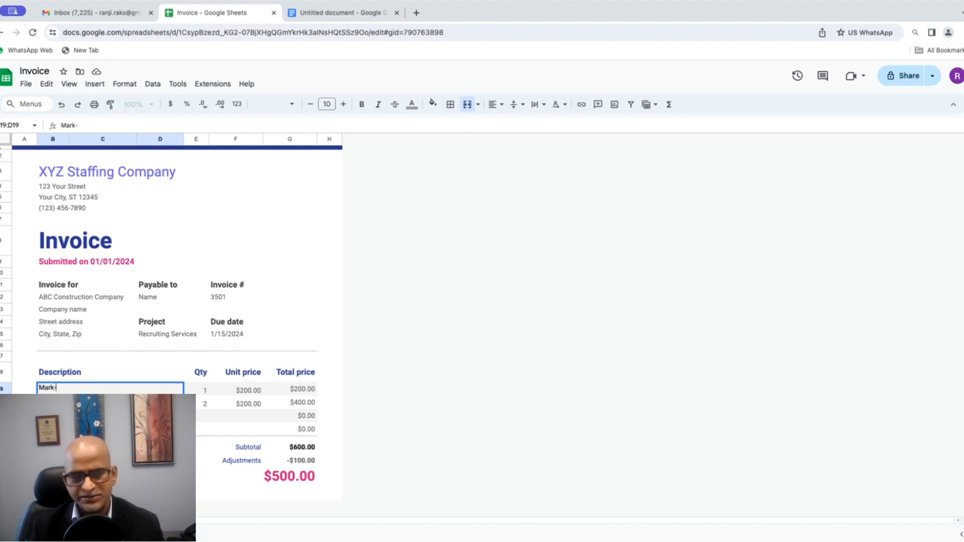
text(- Se)
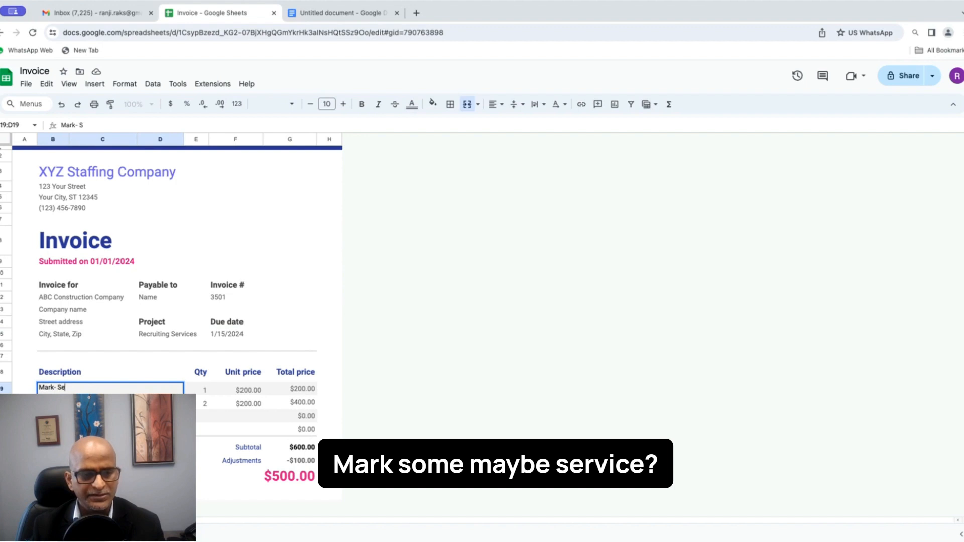
text(rvice TEch)
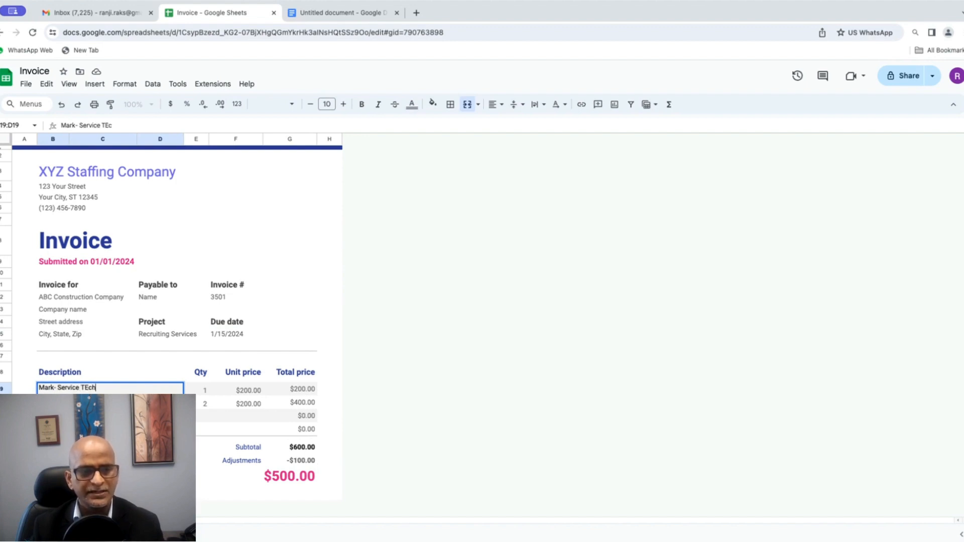
text(h 1)
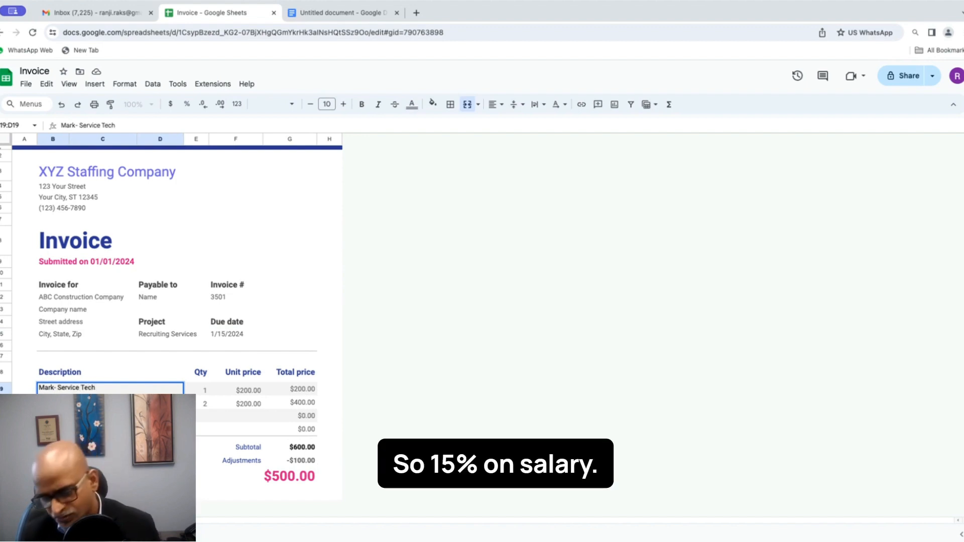
text(5% on)
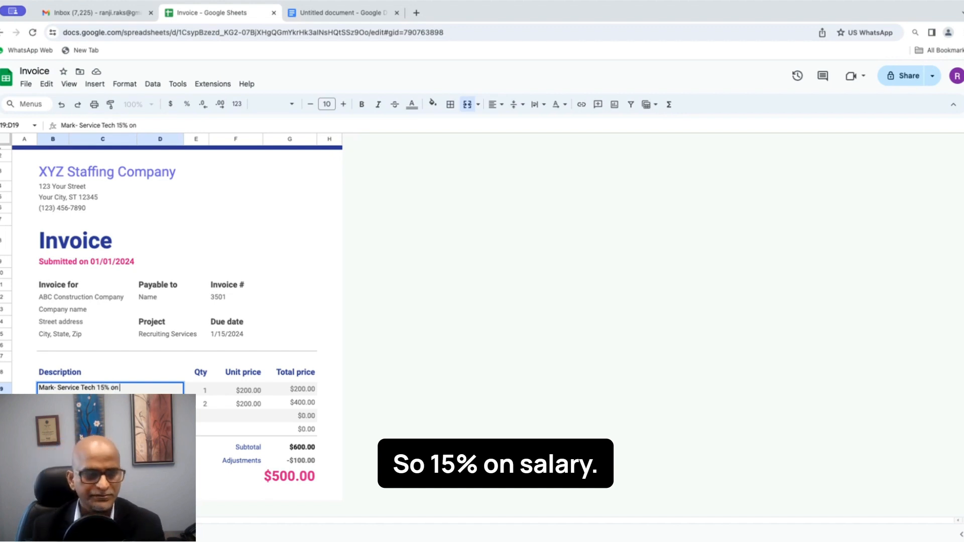
text( Salalr)
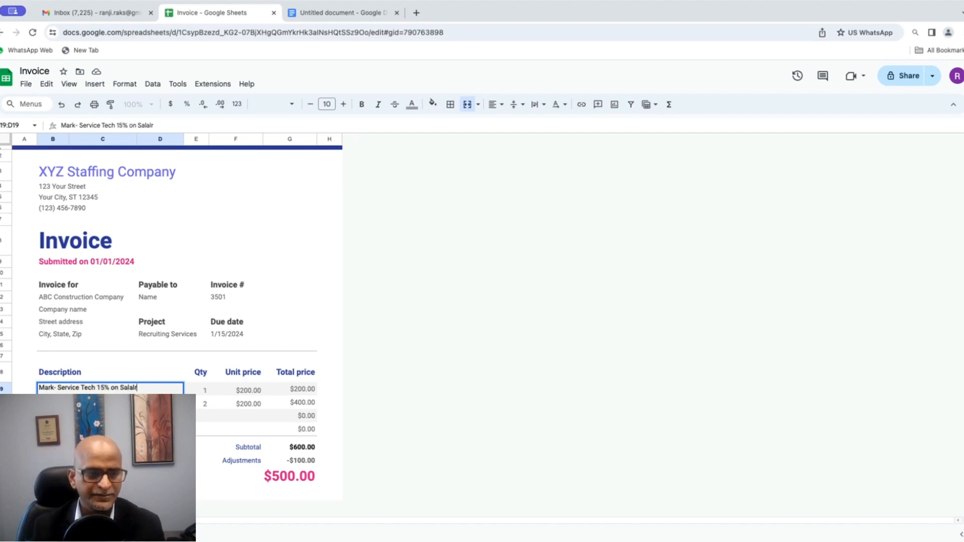
key(BackSpace)
key(BackSpace)
text(ry)
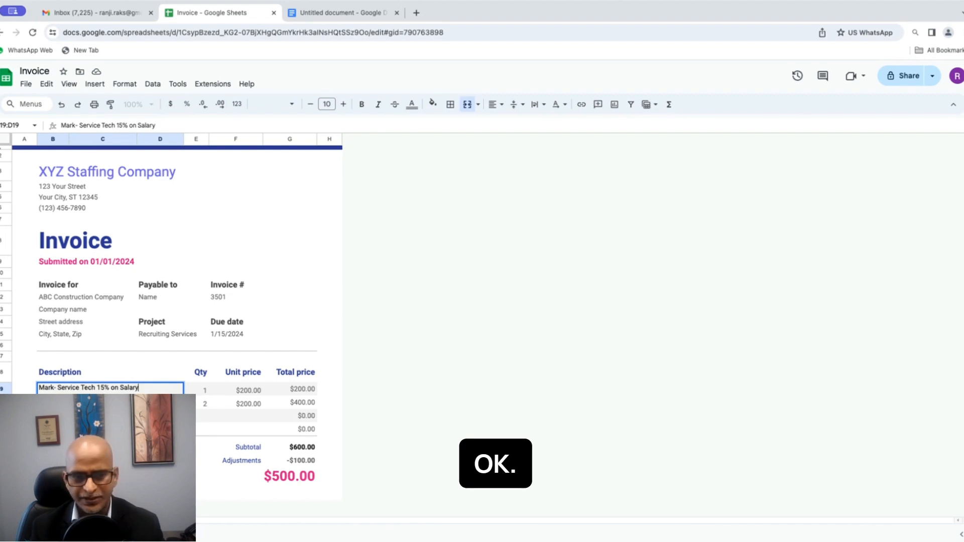
text( - 5)
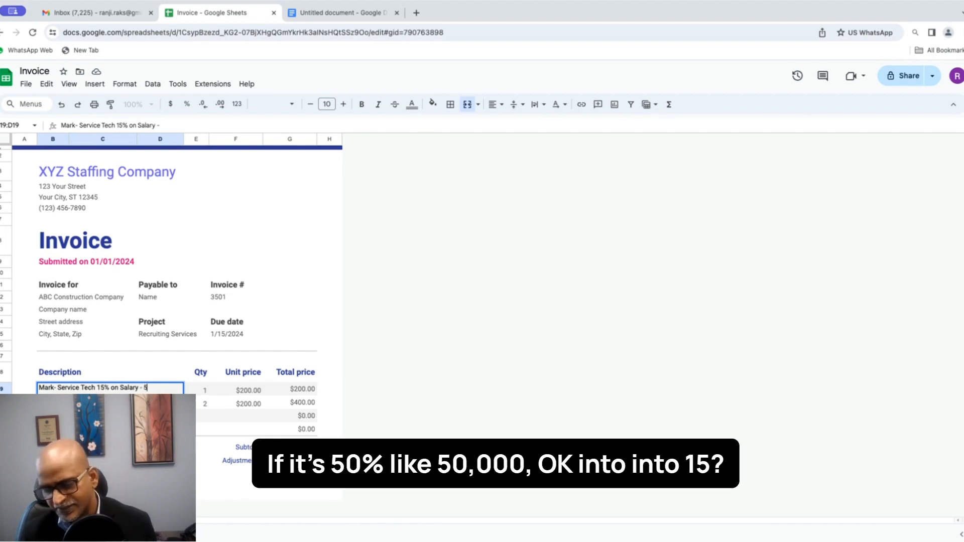
text(0000)
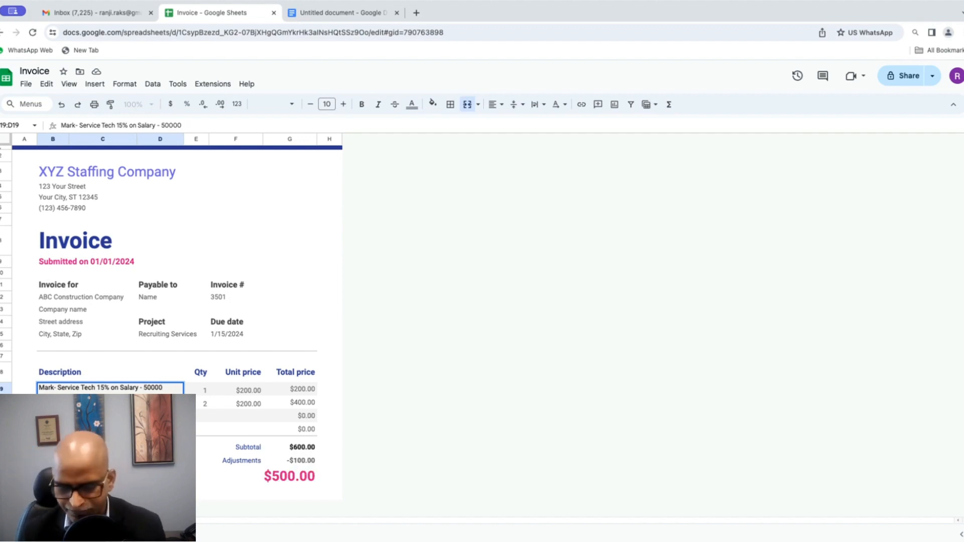
text(*12)
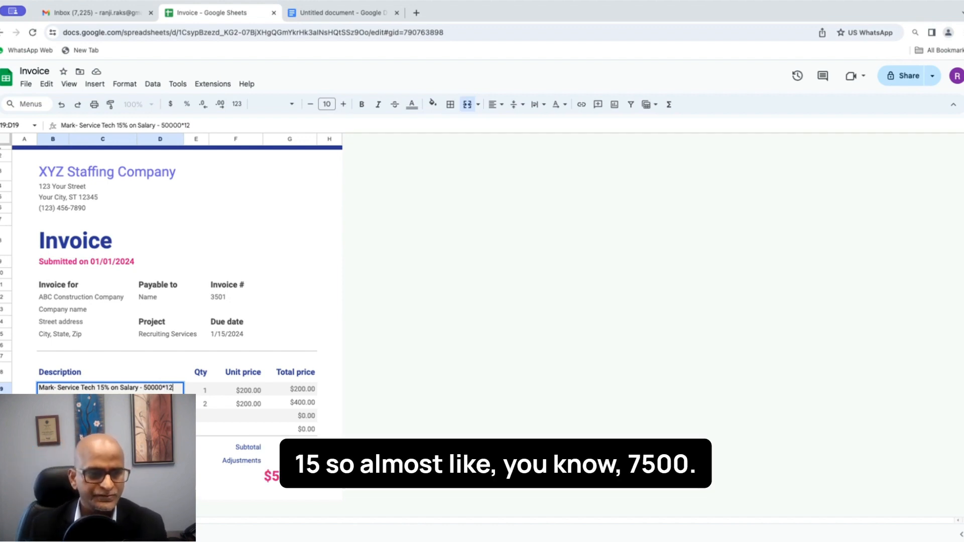
Step: Set the first item's unit price to 7500 and change its description ending to *15
click(248, 393)
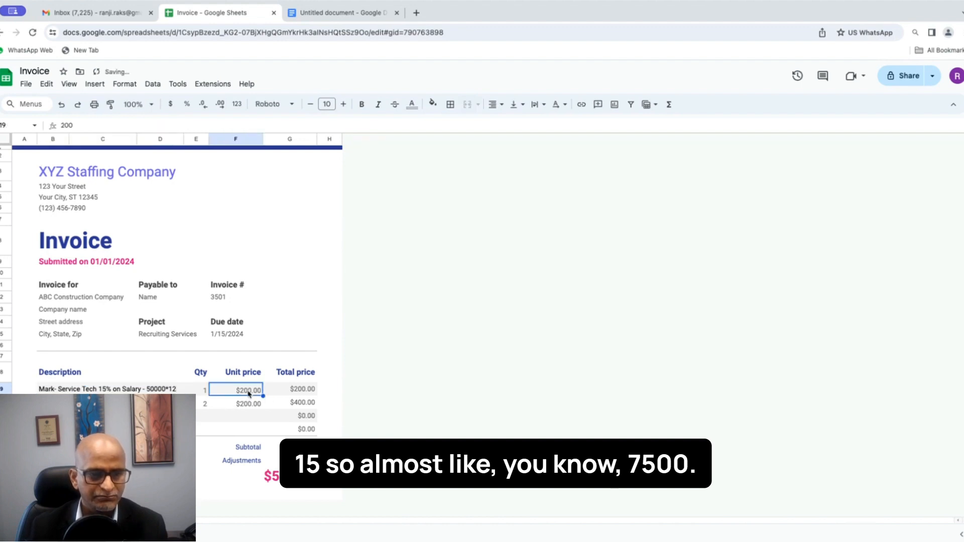
text(7500)
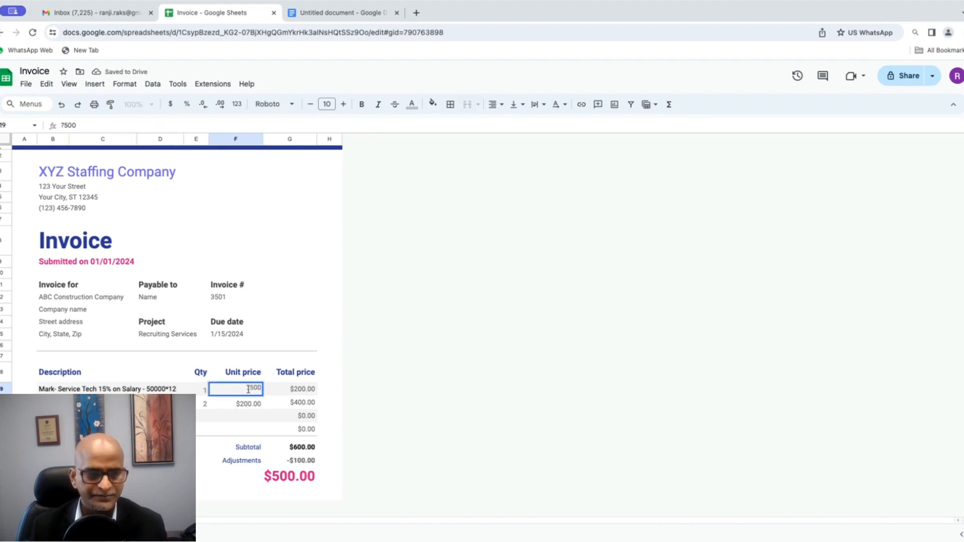
key(Tab)
double_click(174, 390)
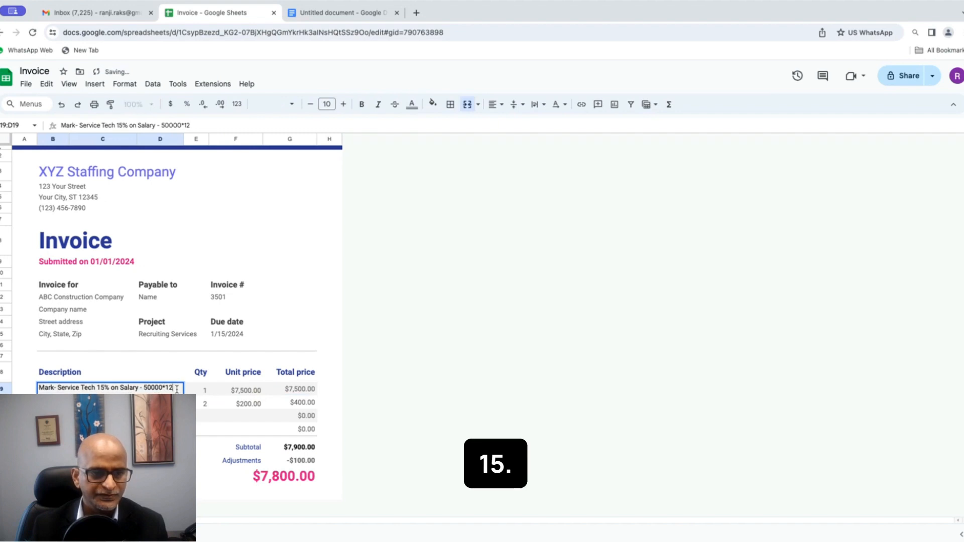
key(BackSpace)
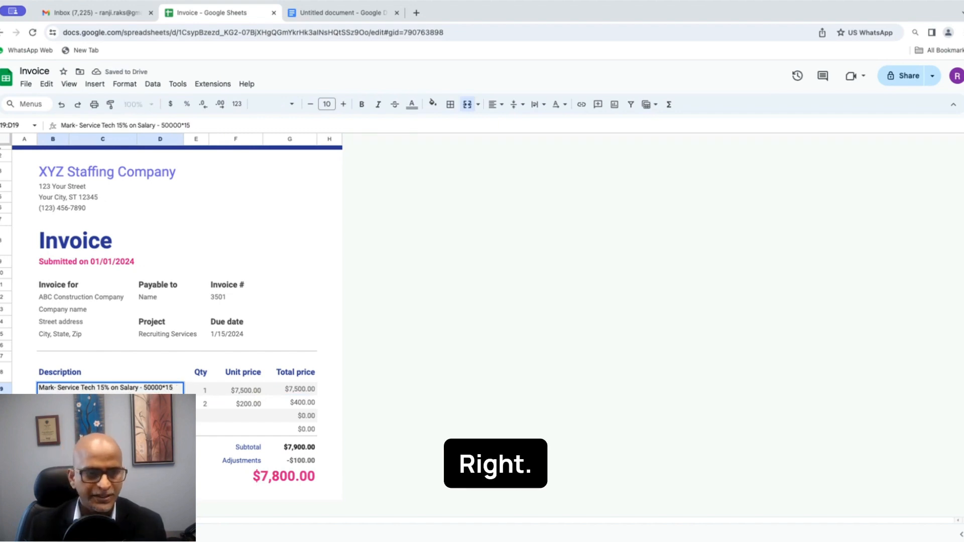
click(203, 390)
click(255, 395)
click(278, 395)
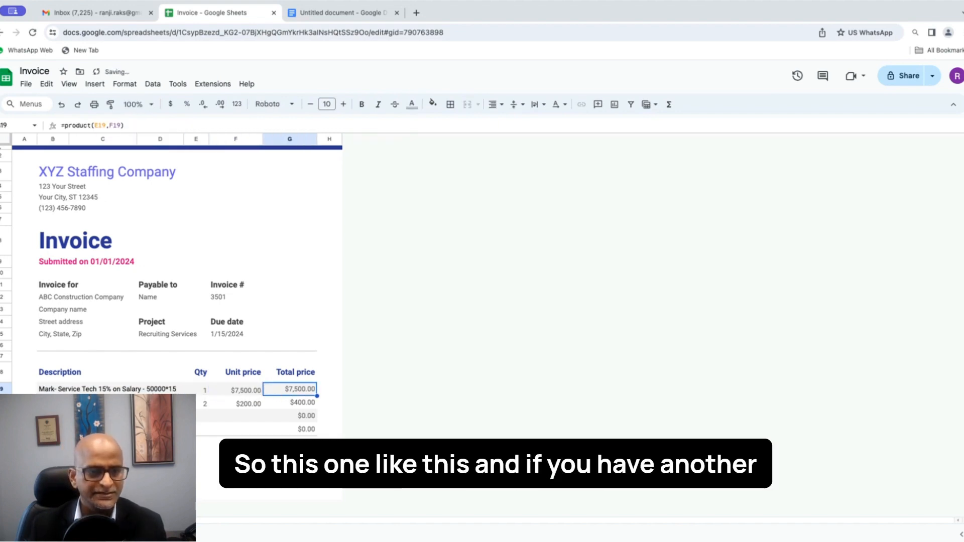
Step: Clear the second item's unit price and quantity, and set the G25 adjustment to 0
click(171, 405)
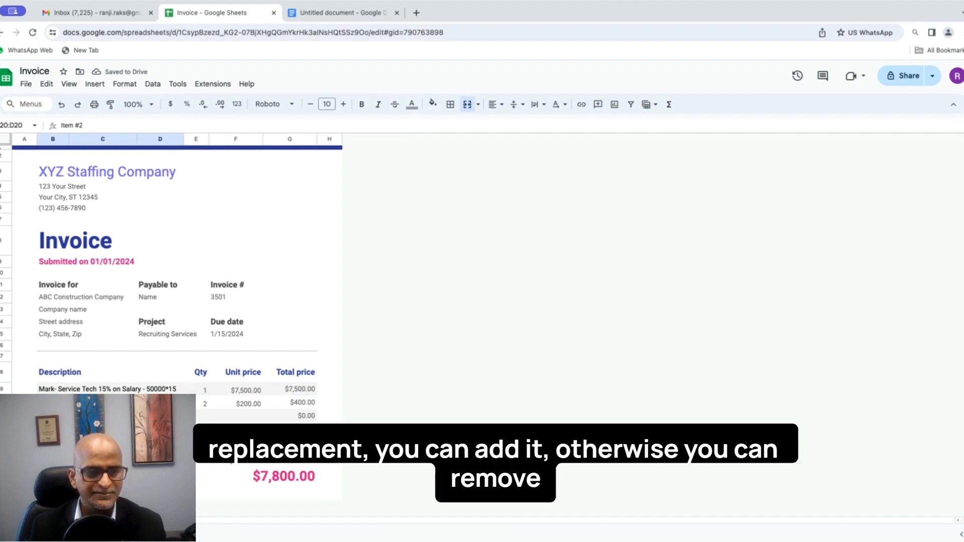
click(246, 404)
key(Delete)
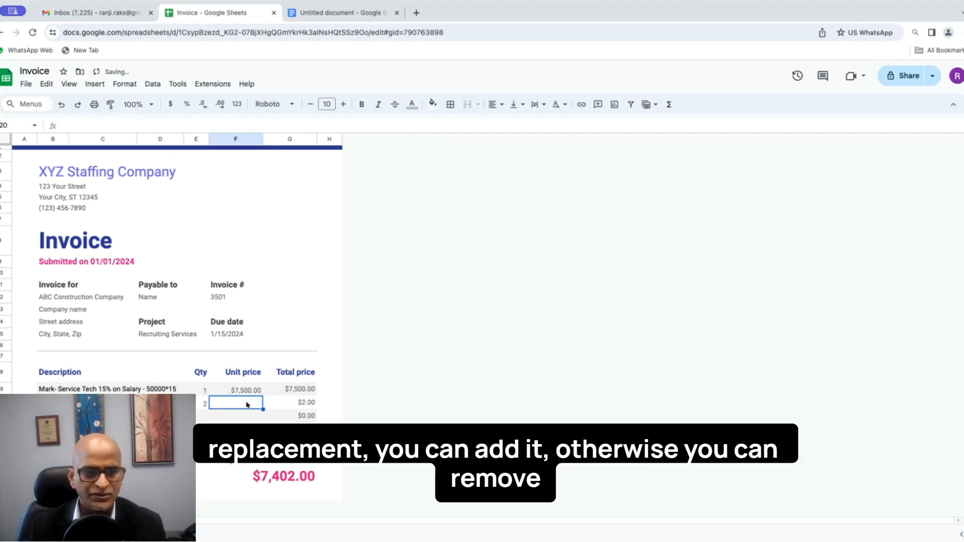
click(304, 406)
click(201, 406)
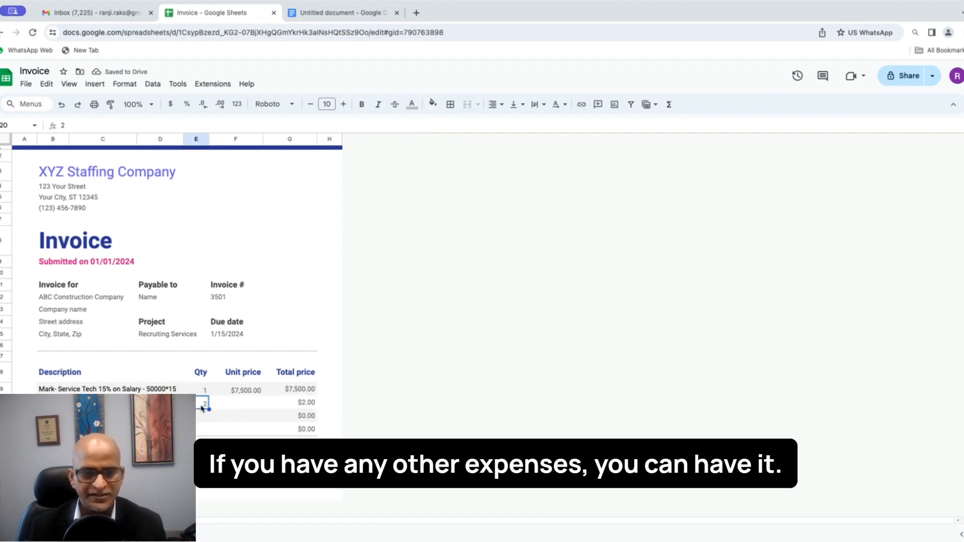
key(Delete)
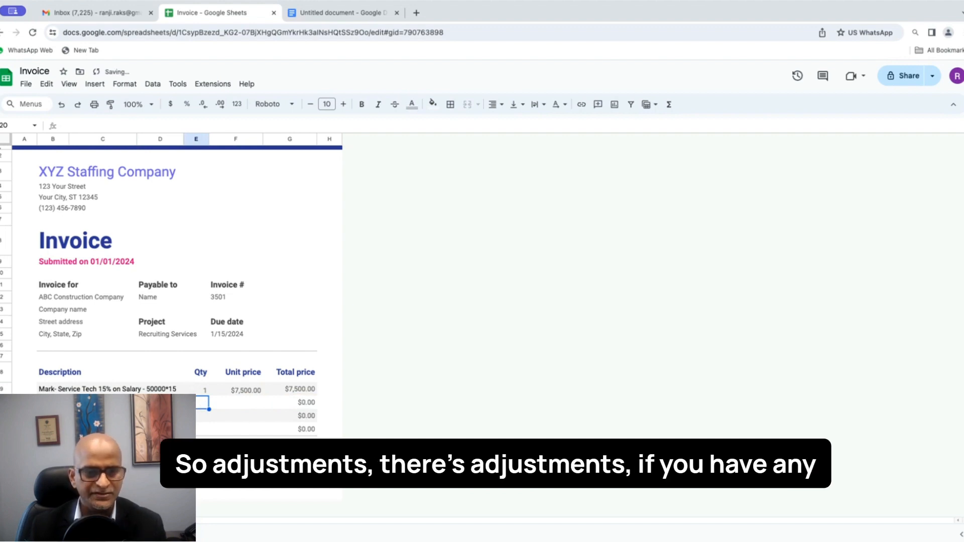
scroll(292, 459, down, 1)
click(296, 460)
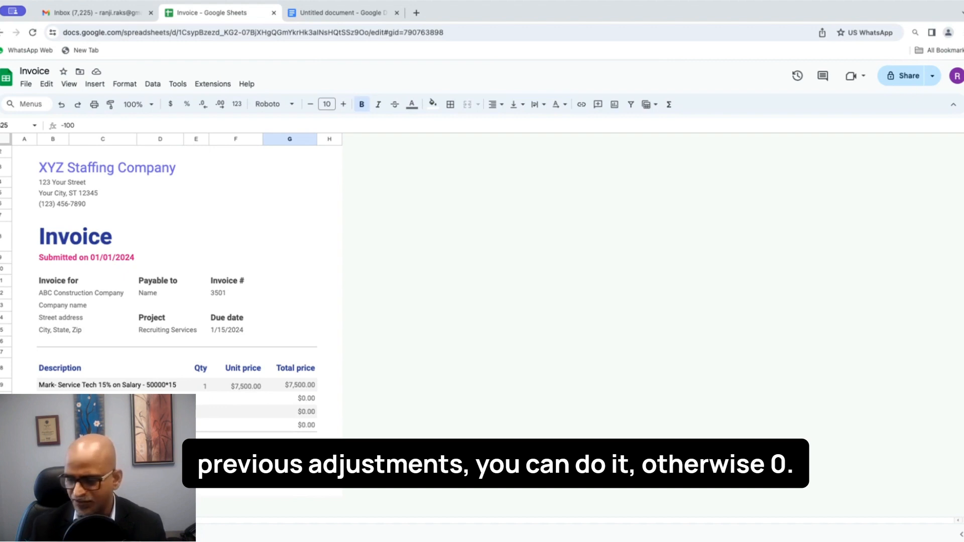
text(0)
key(Tab)
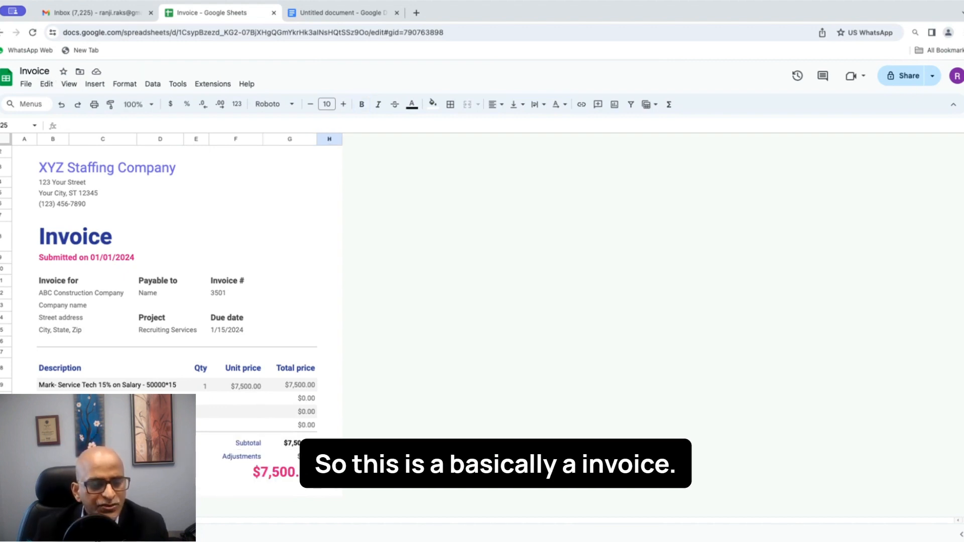
Step: Duplicate the invoice sheet tab and begin renaming the new copy
right_click(86, 532)
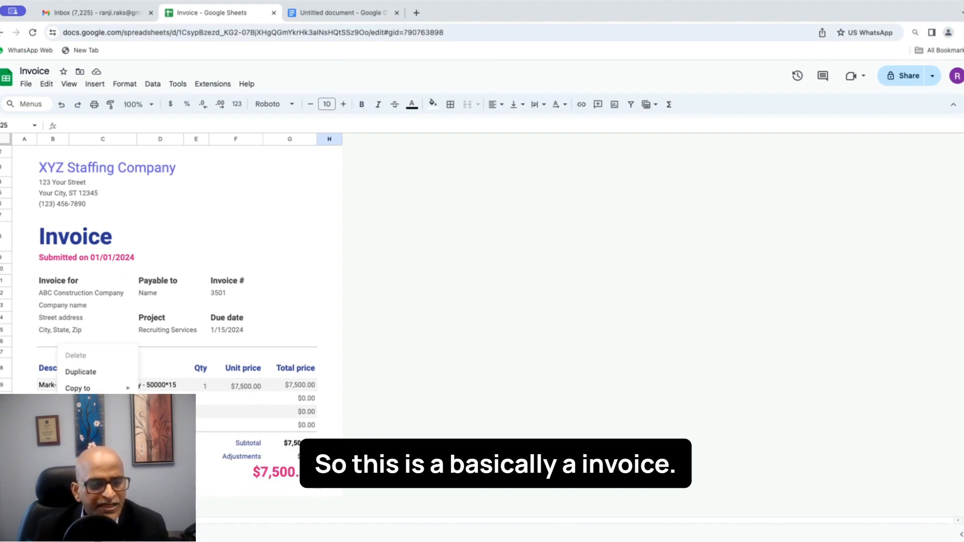
click(91, 375)
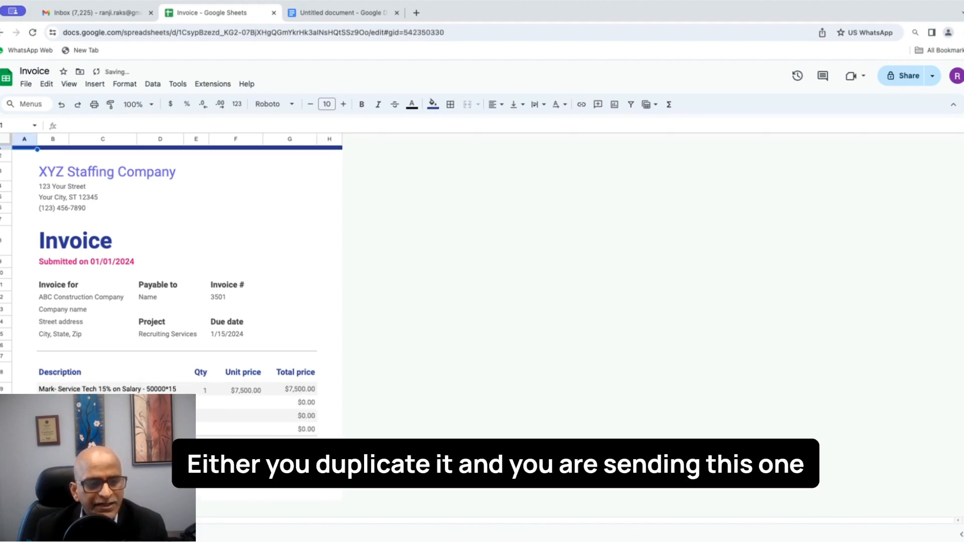
right_click(123, 532)
click(128, 406)
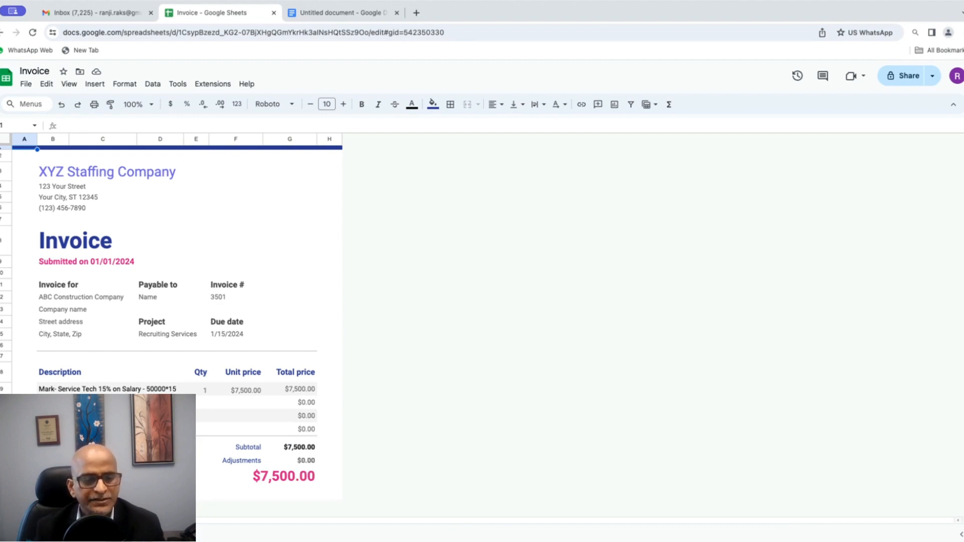
Step: Name the copied tab 'ABC_INVOICE_DUE DATE 01.15.2024'
text(ABC_IN)
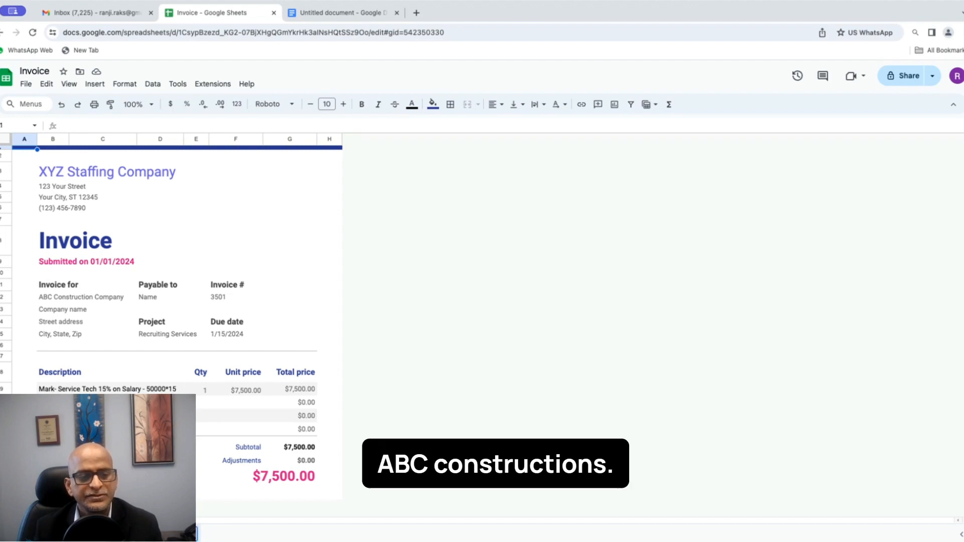
text(VOIC)
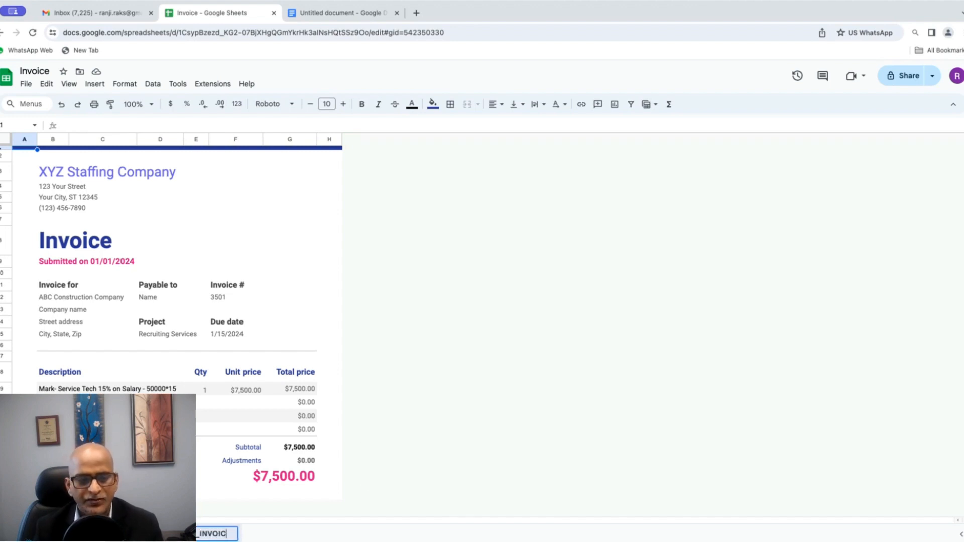
text(E_)
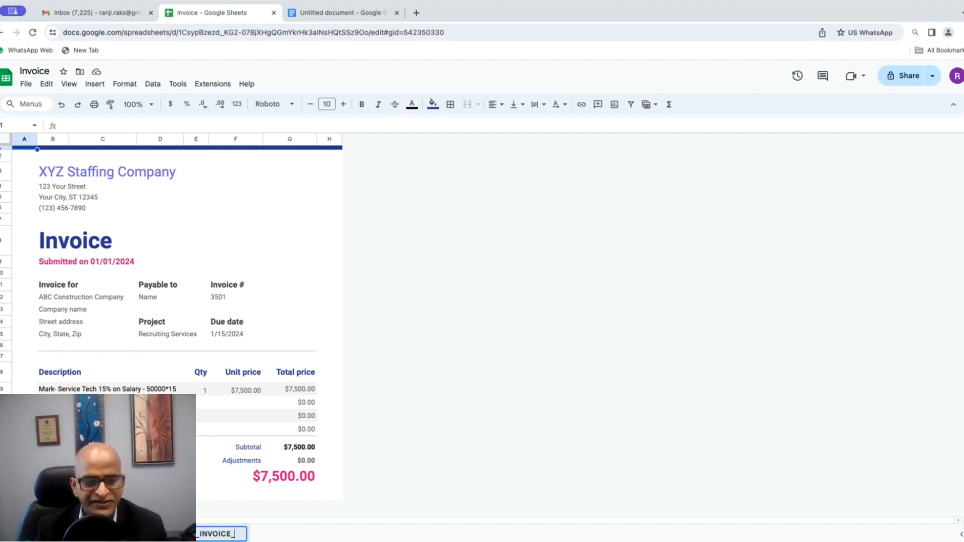
text(DUE)
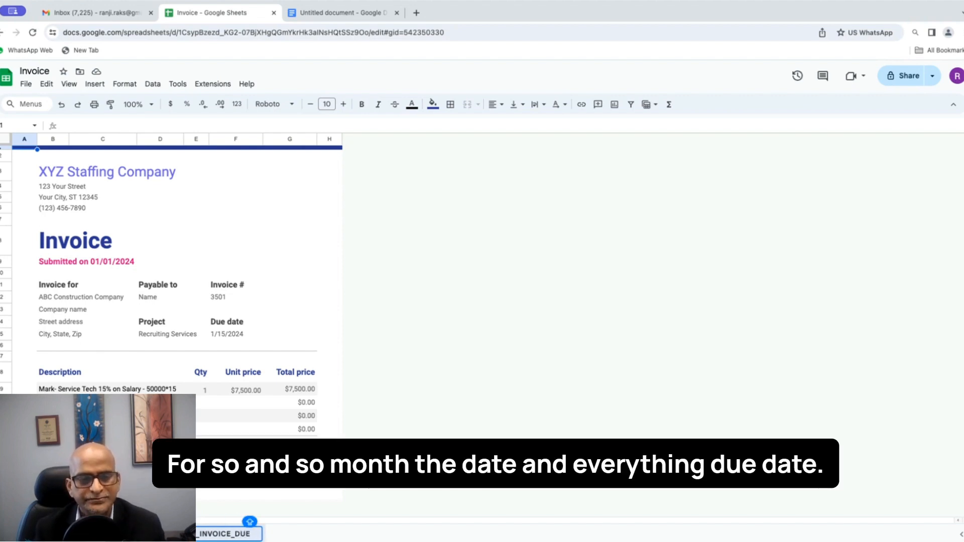
text( DATE)
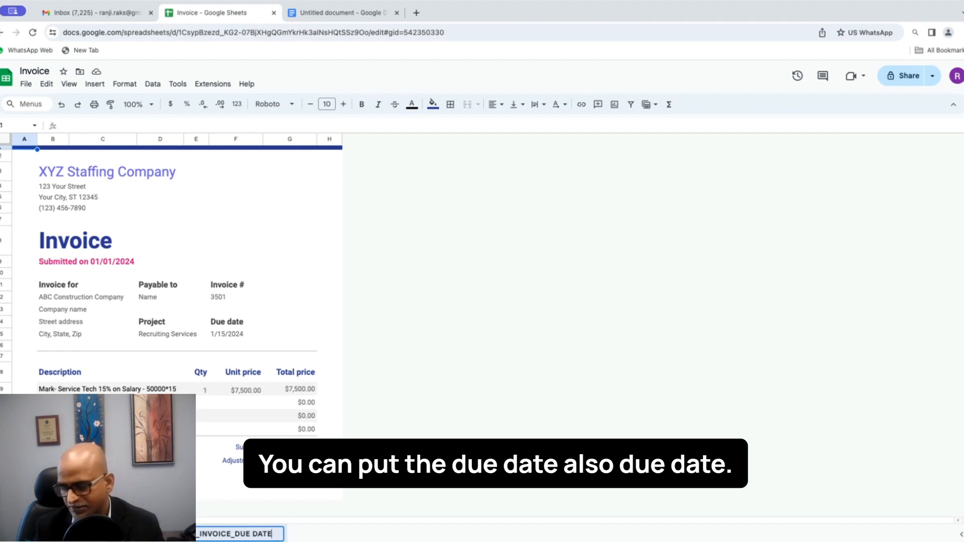
text( 01)
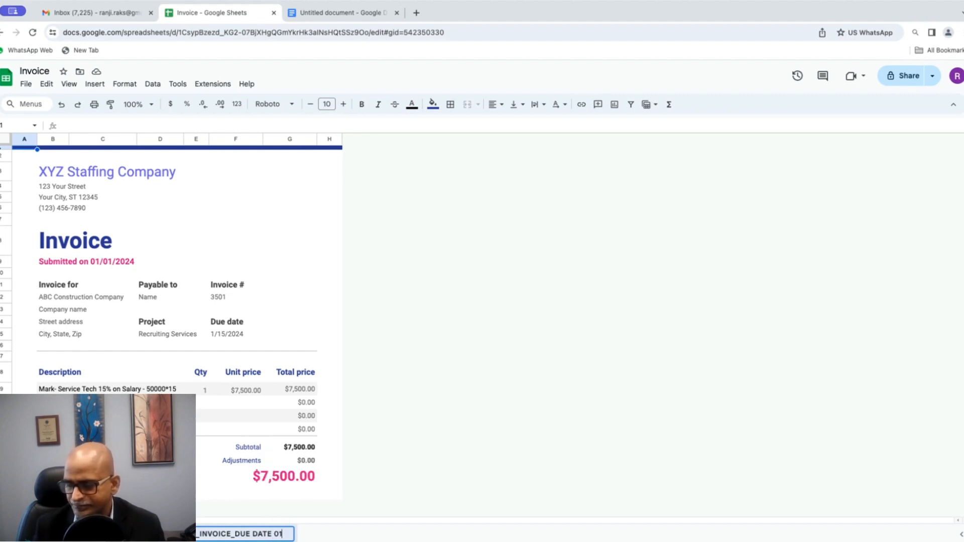
text(.15/)
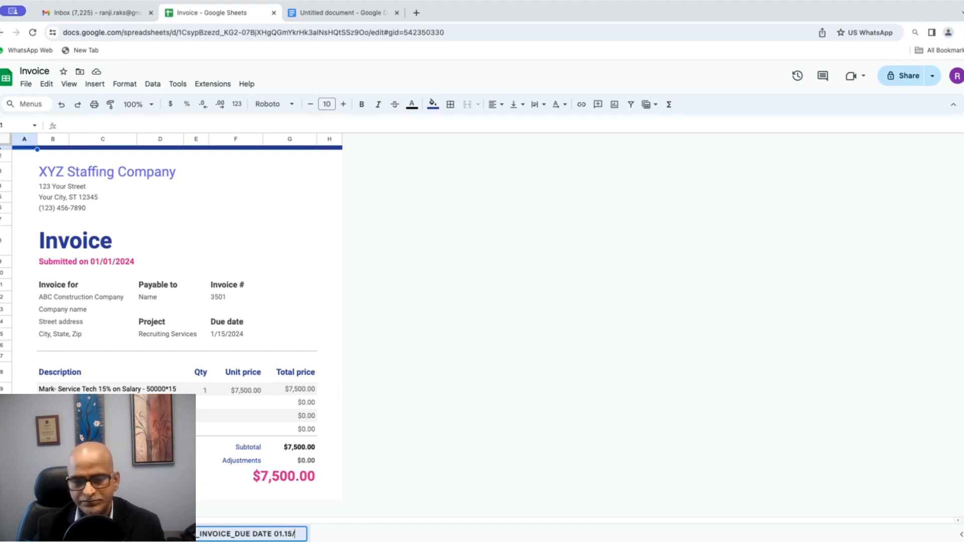
key(BackSpace)
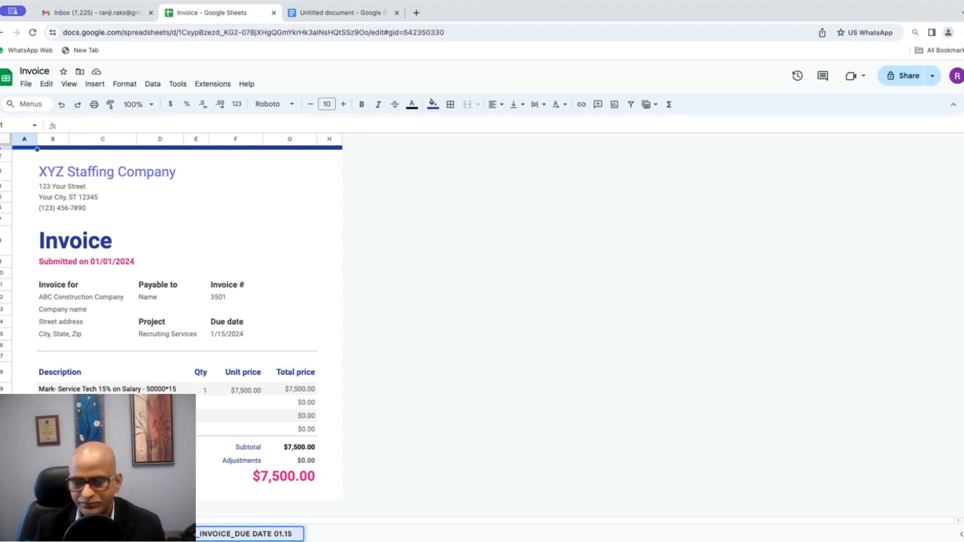
text(.2024)
key(Return)
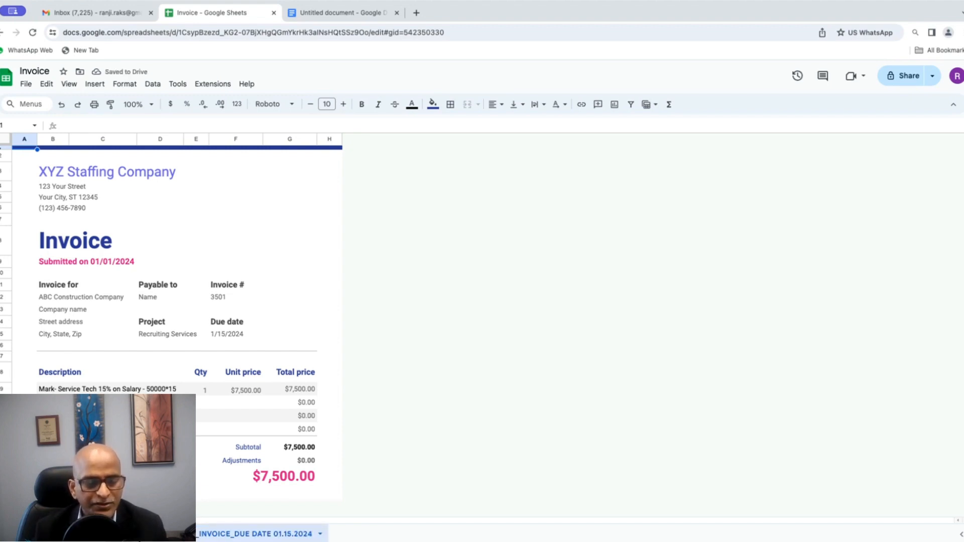
Step: Add the prefix 'ONS -' to the start of the tab name
click(319, 534)
click(126, 405)
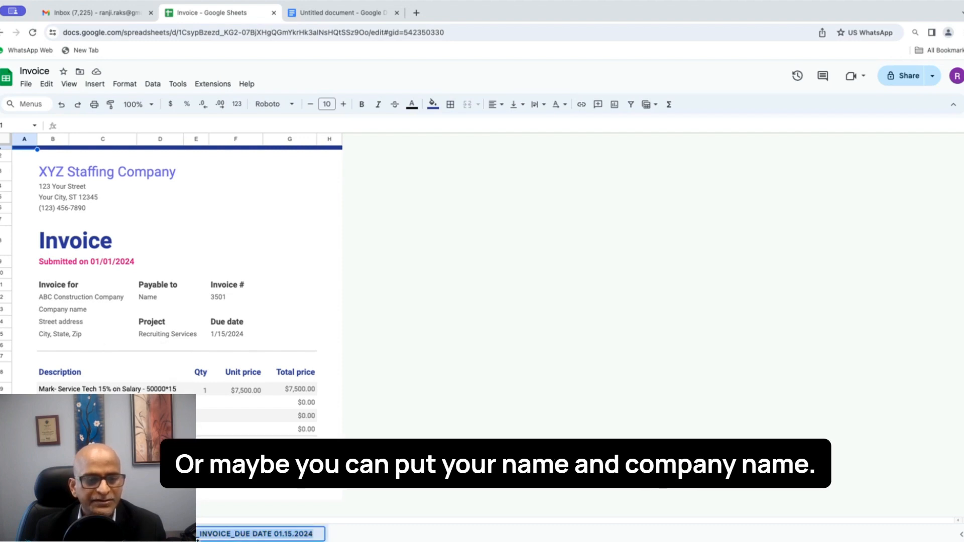
click(199, 535)
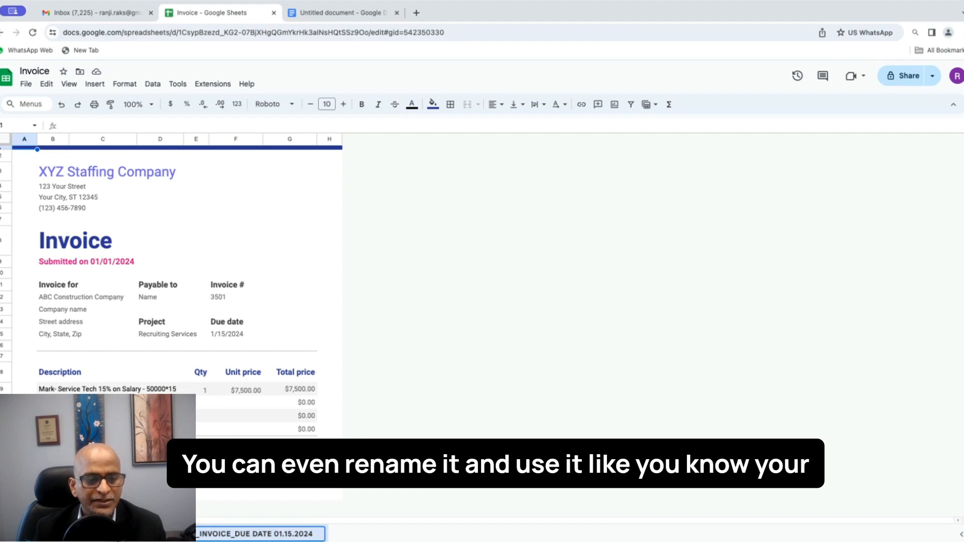
text(ONS)
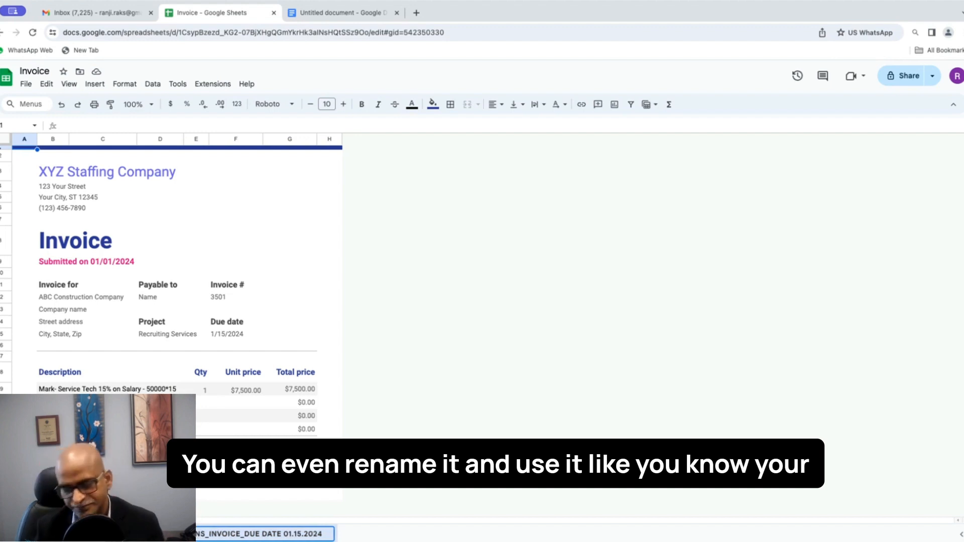
text( -)
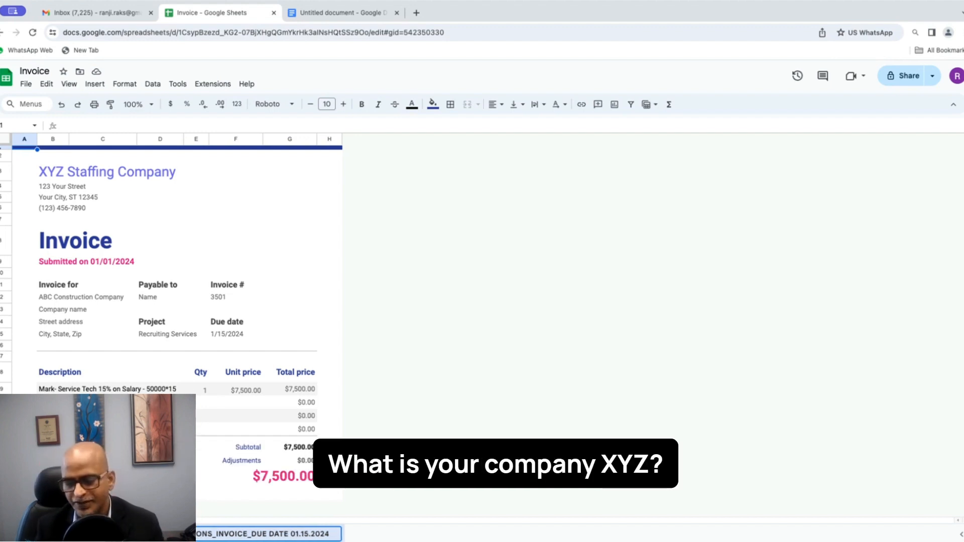
key(Return)
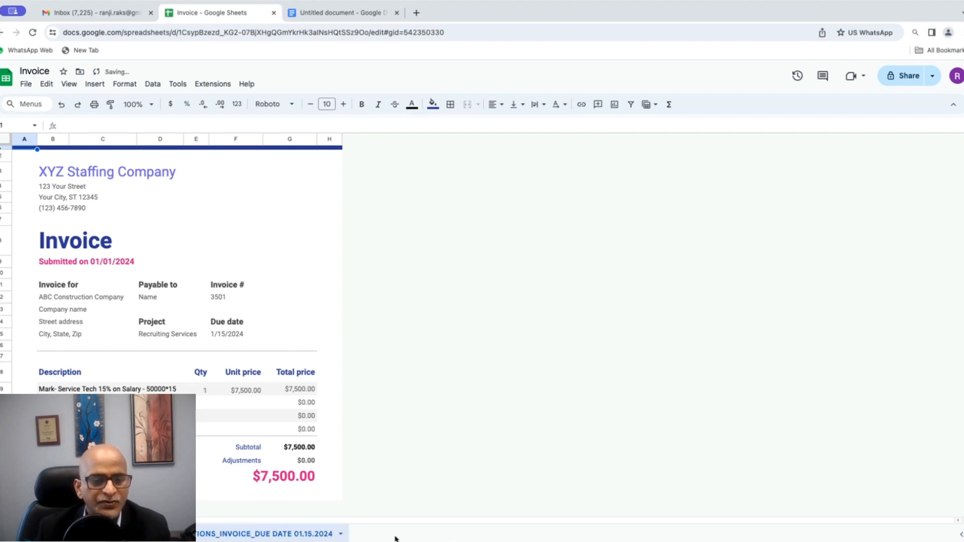
scroll(243, 406, down, 1)
scroll(244, 406, up, 1)
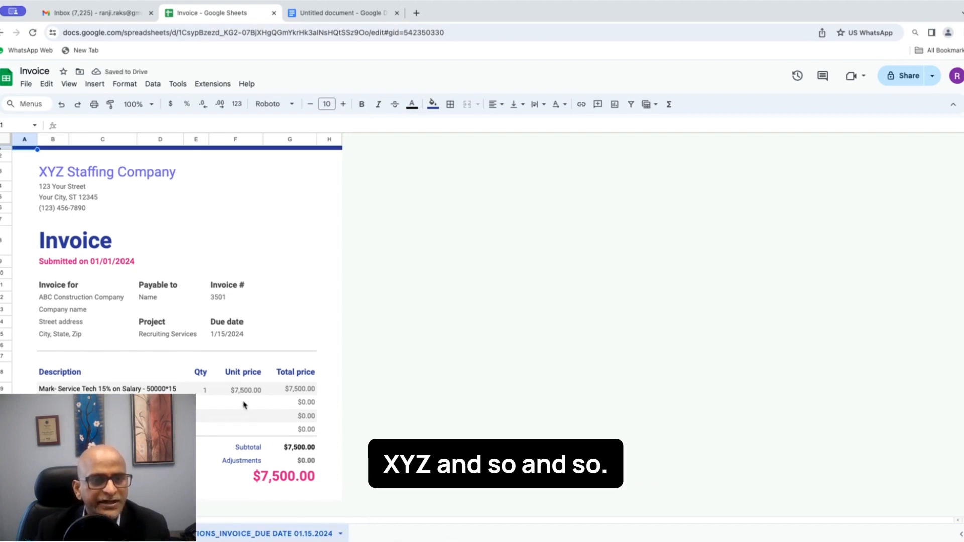
click(27, 85)
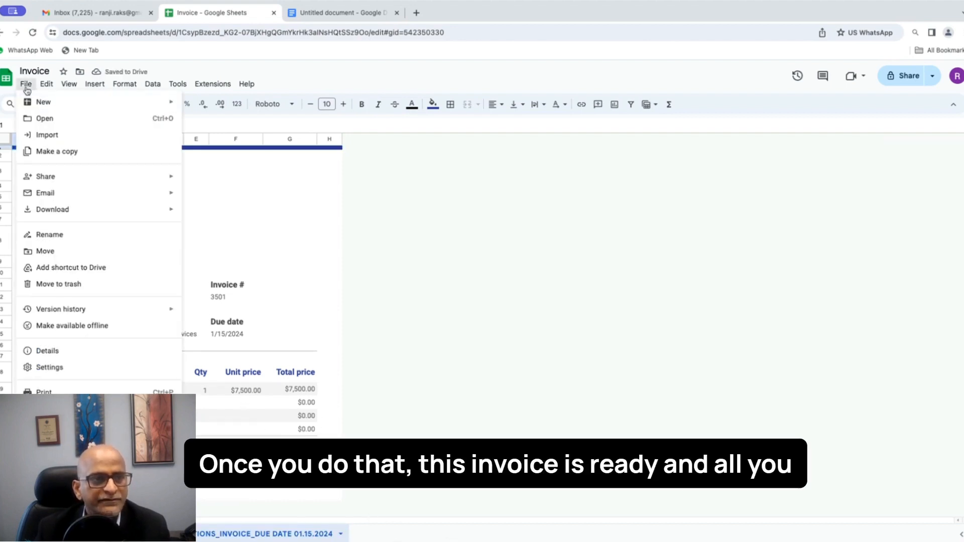
mouse_move(48, 212)
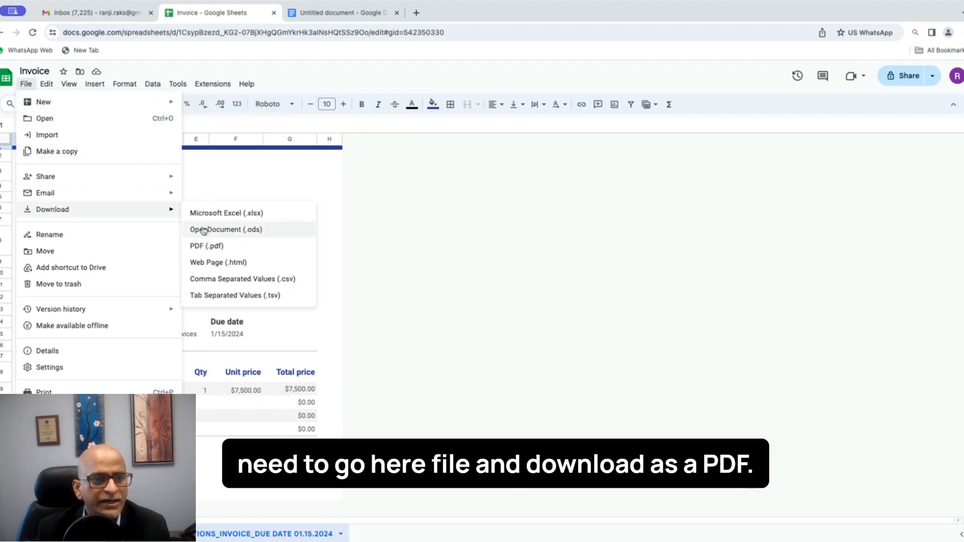
click(207, 246)
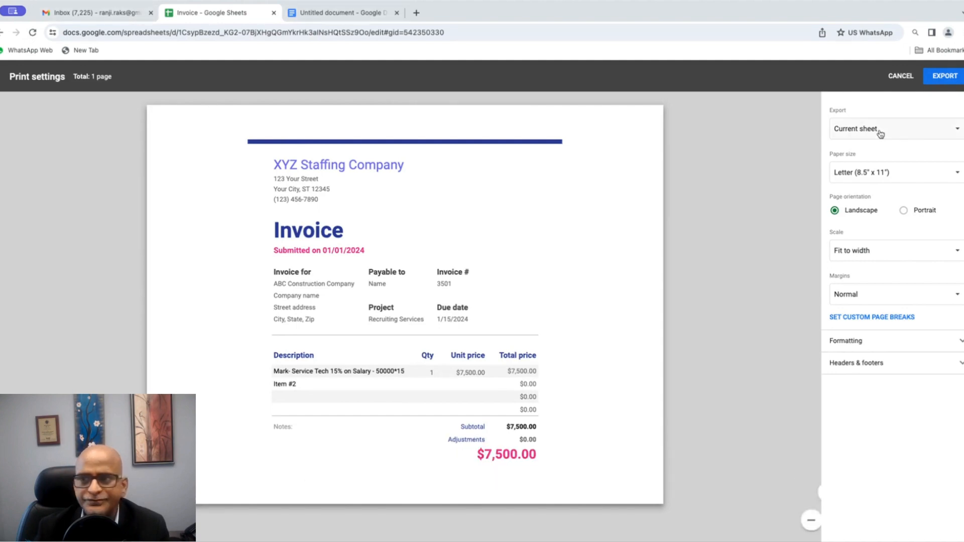
click(899, 77)
click(138, 172)
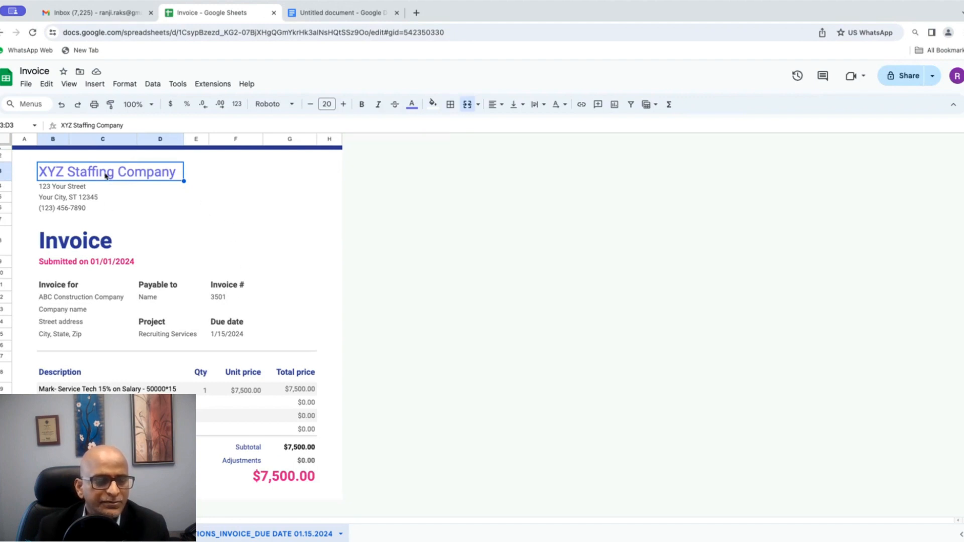
Step: Enter the heading 'Remitence Details' in cell F4 beside the company address
click(243, 170)
right_click(243, 171)
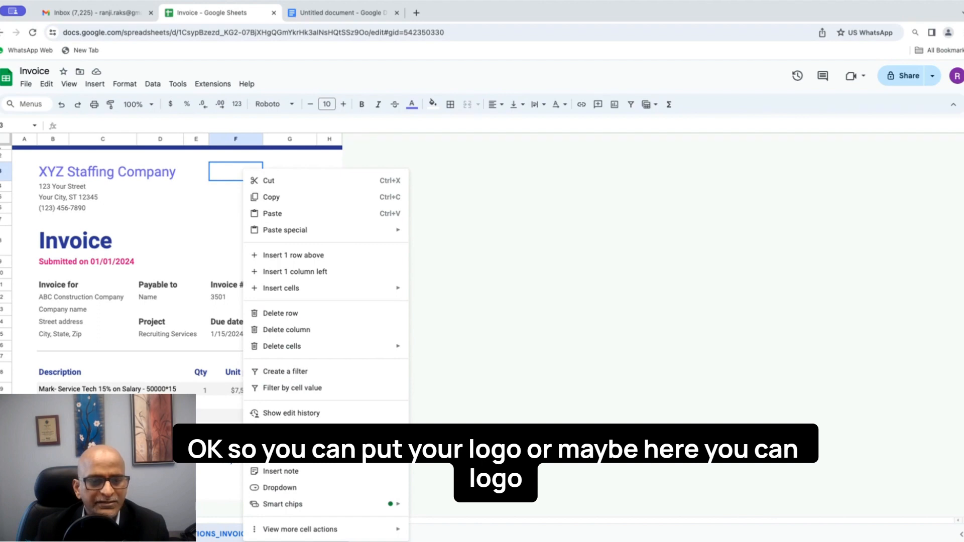
click(173, 430)
scroll(195, 390, down, 1)
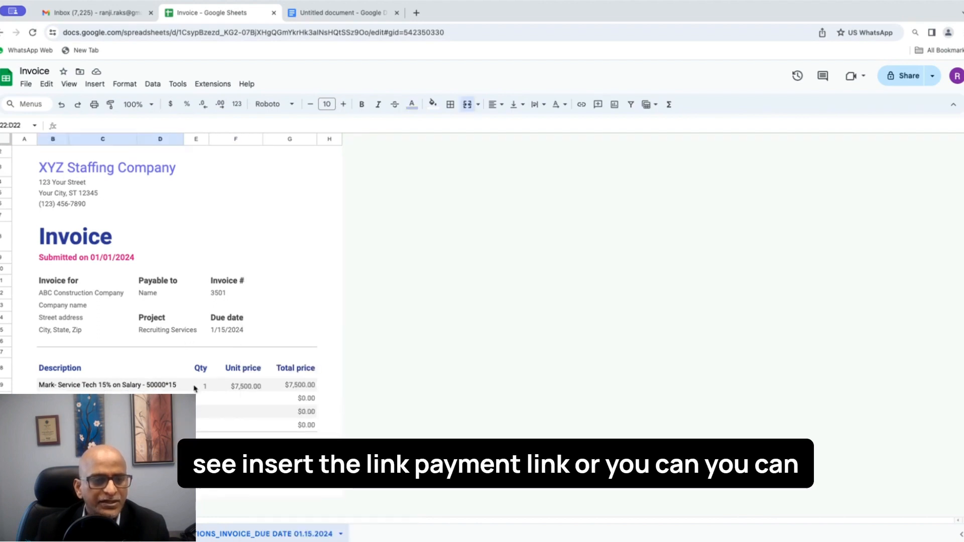
click(241, 193)
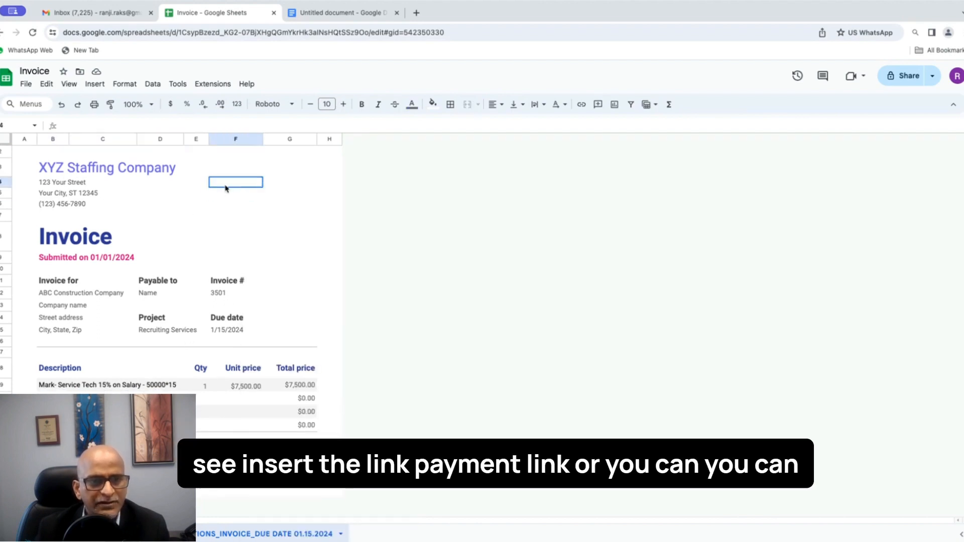
click(237, 184)
text(RE)
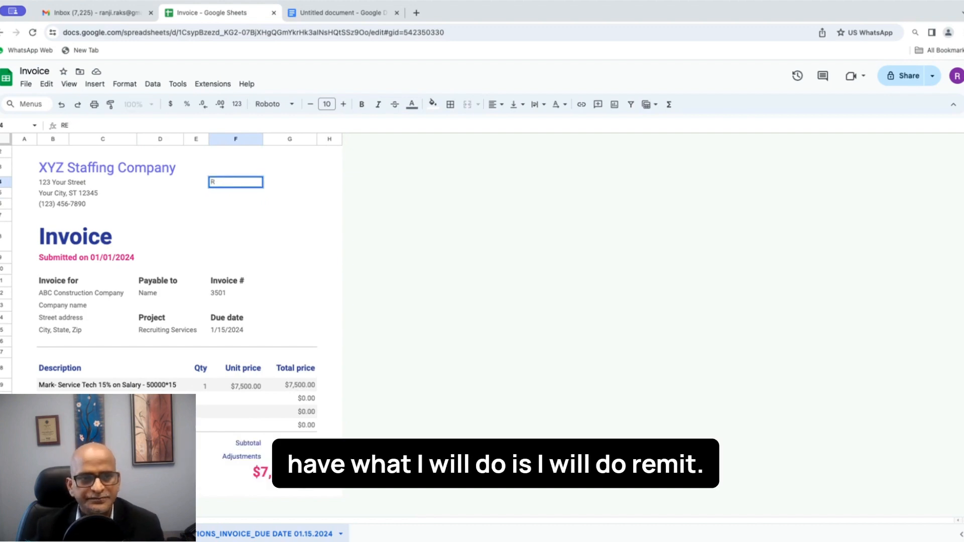
key(BackSpace)
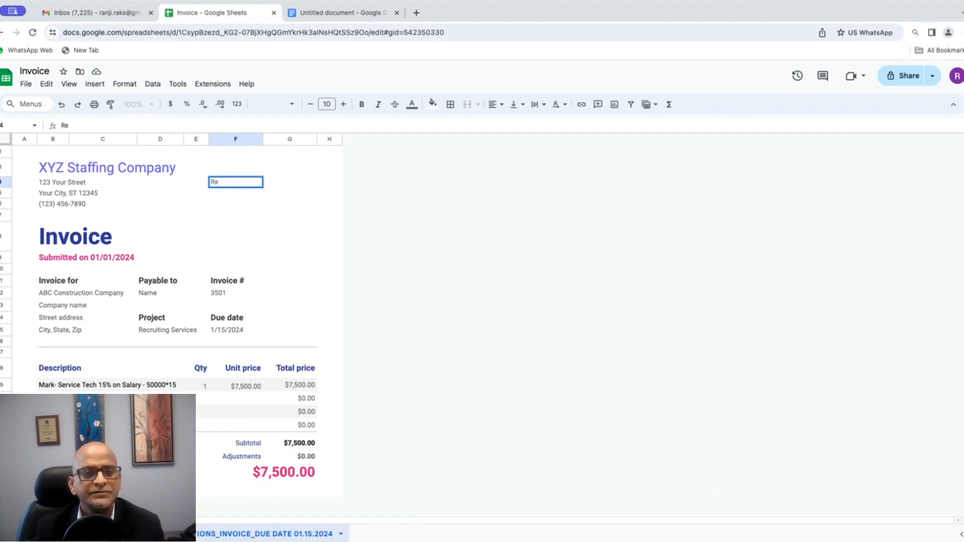
text(emitenbce)
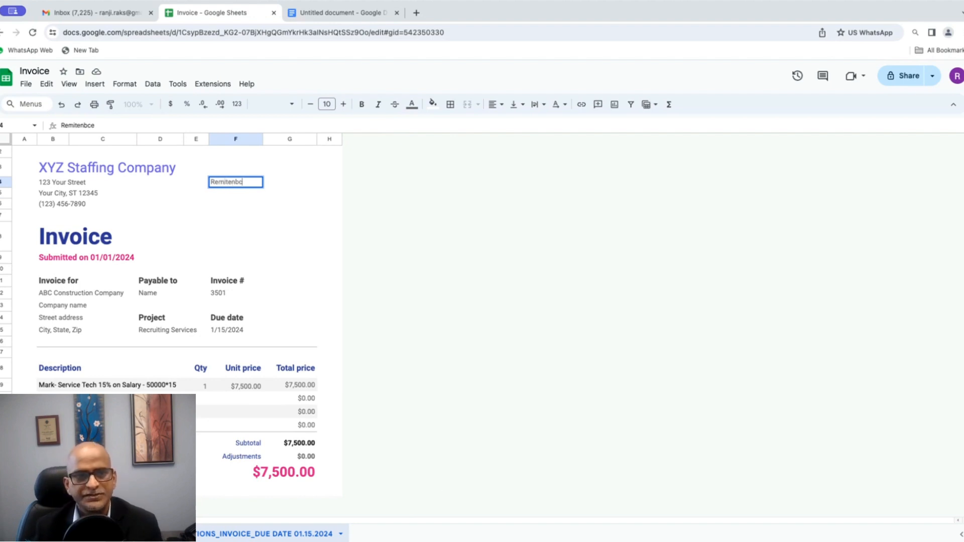
key(BackSpace)
key(BackSpace)
key(BackSpace)
text(ce Deai)
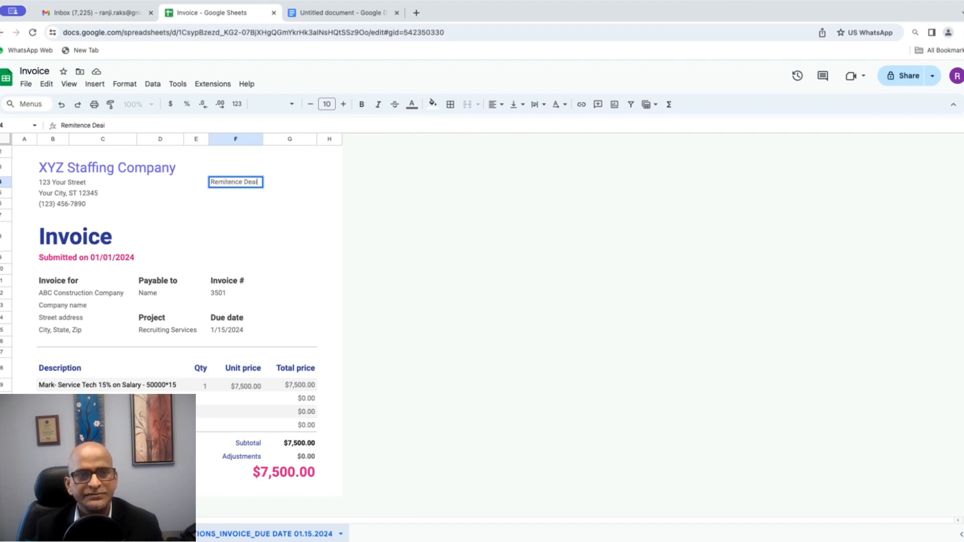
key(BackSpace)
key(BackSpace)
text(tails)
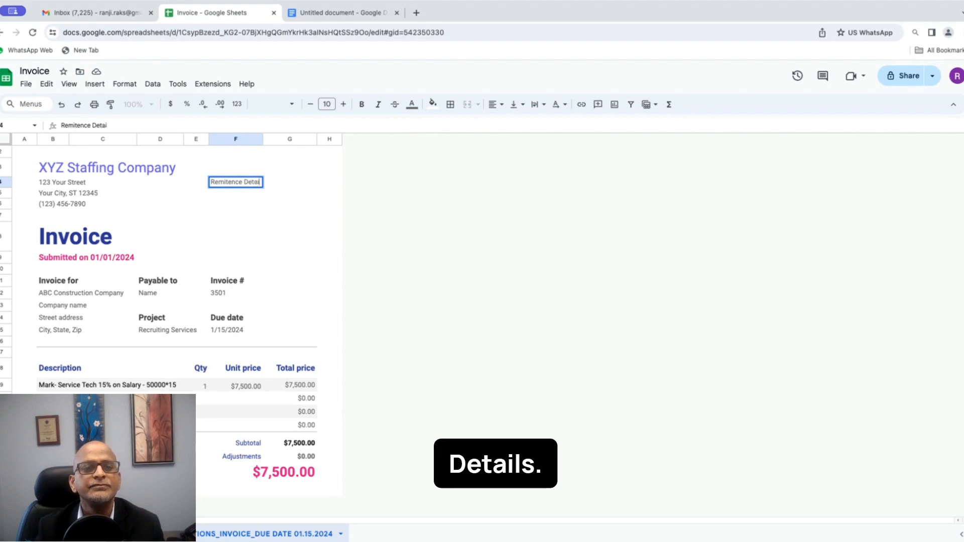
key(Return)
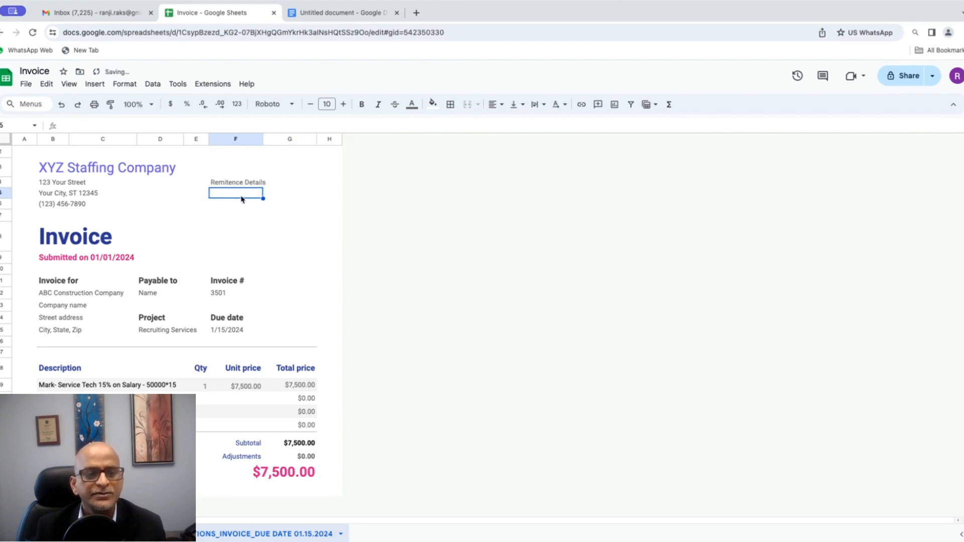
Step: Add 'Bank Account#' in F5 and 'Check Mailing Address:' in F7
text(Bank)
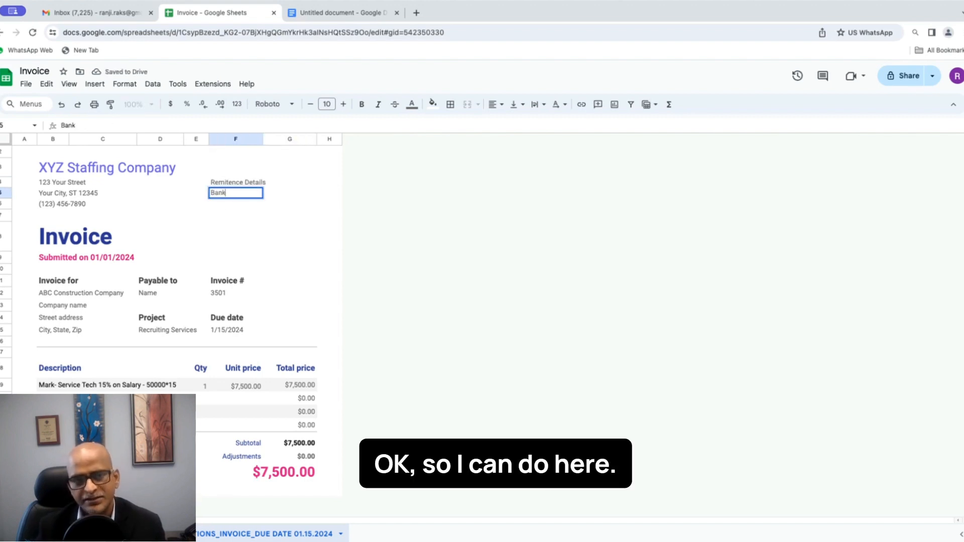
text( Account)
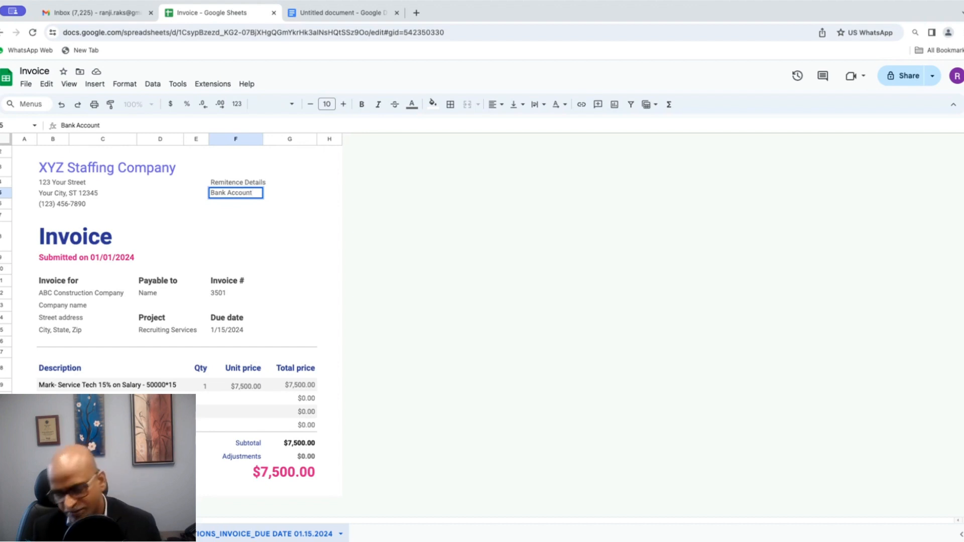
text(#)
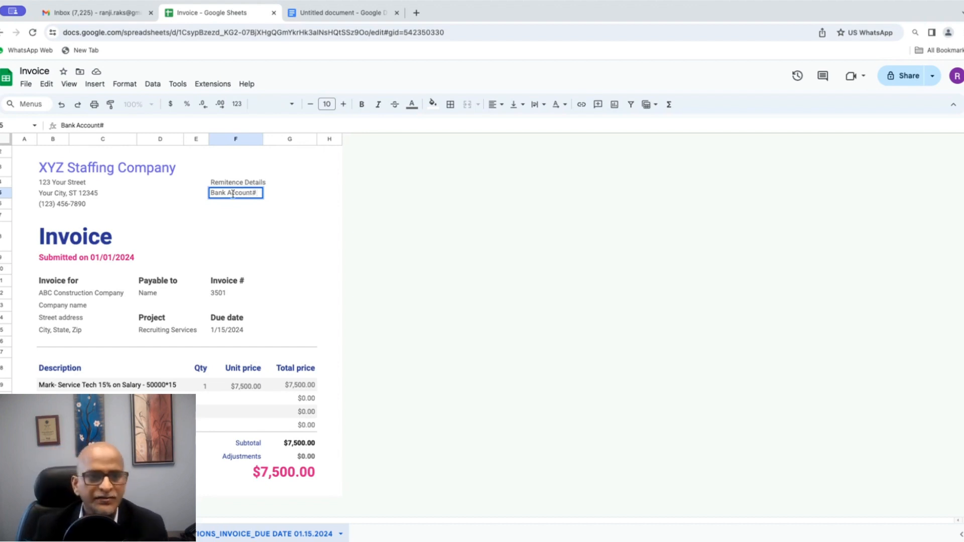
click(234, 217)
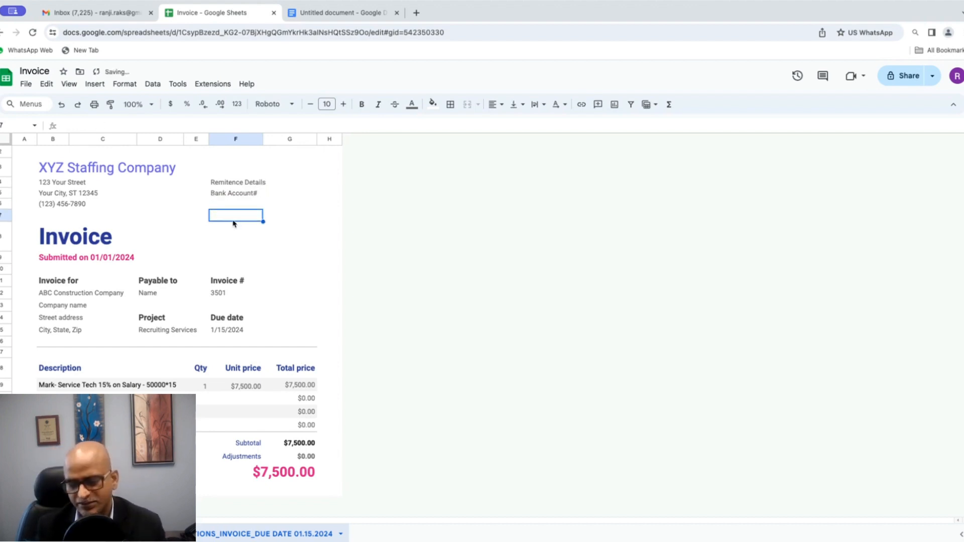
text(Check M)
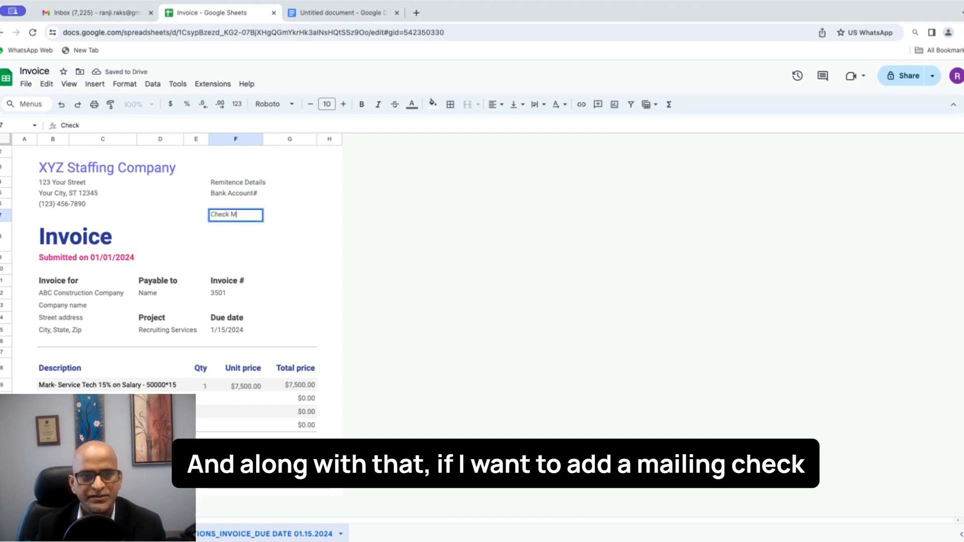
text(ailing Address)
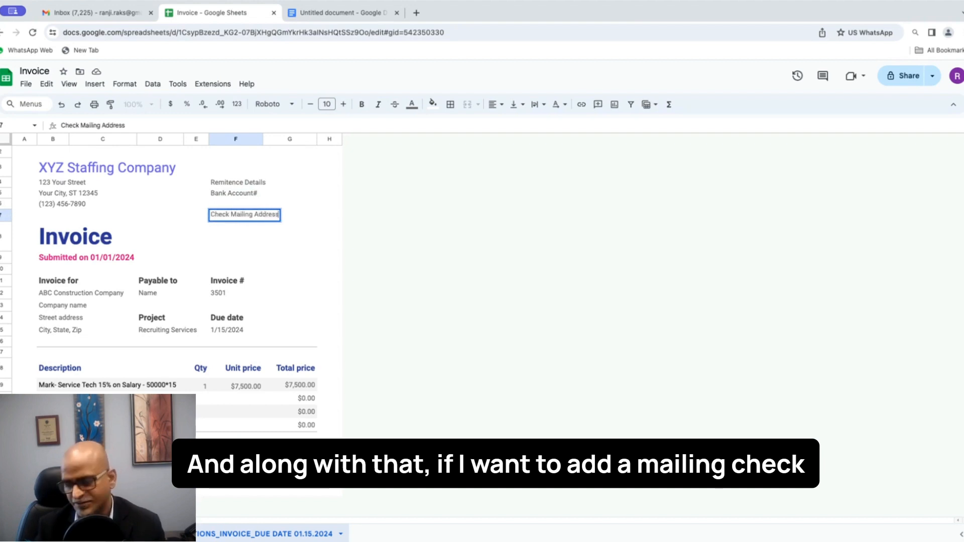
text(:)
click(222, 235)
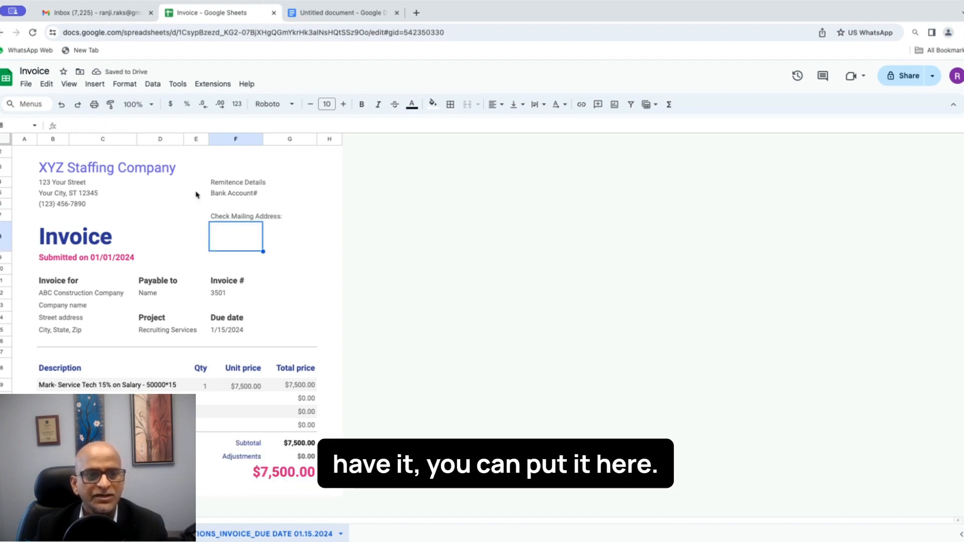
Step: Select the remittance block F4:G8
click(239, 184)
click(245, 220)
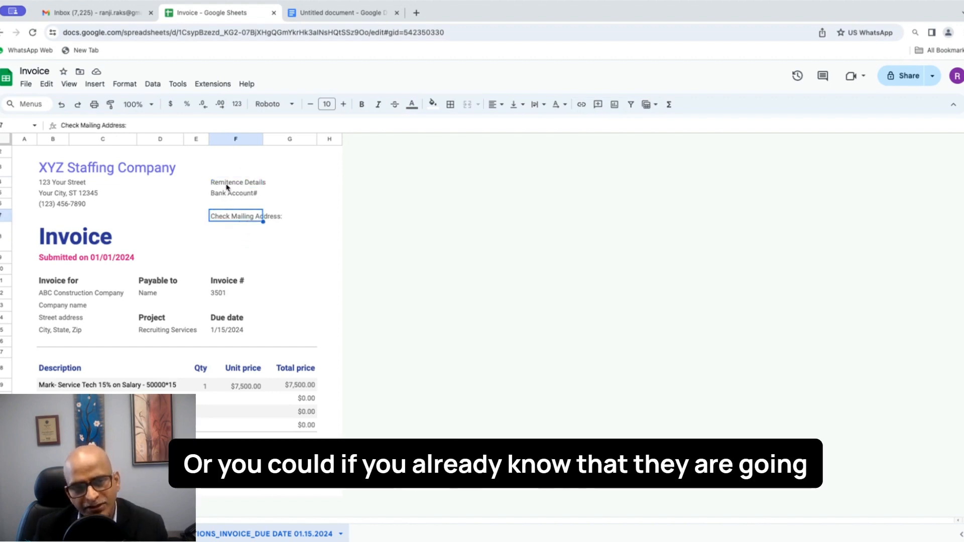
drag(221, 184, 280, 242)
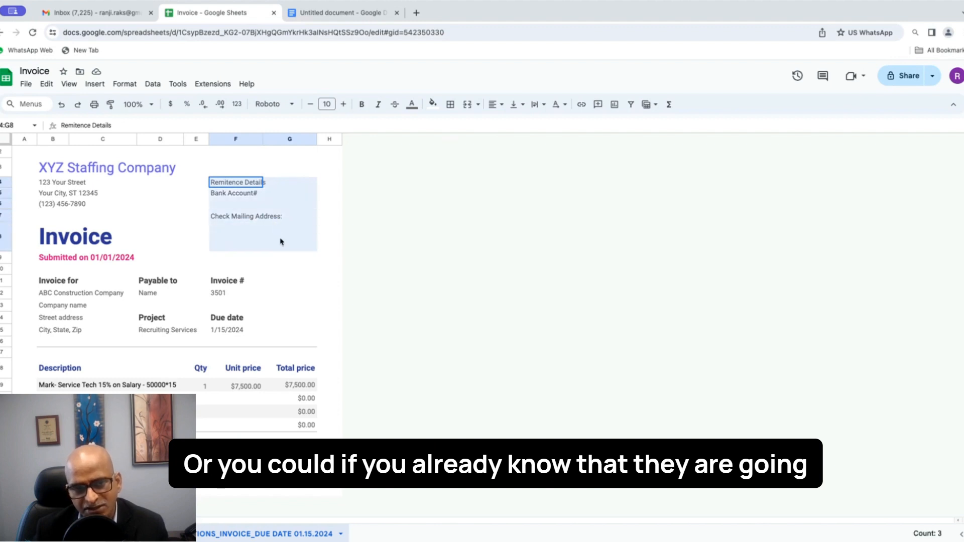
click(211, 221)
drag(214, 220, 294, 252)
click(308, 282)
scroll(285, 339, up, 1)
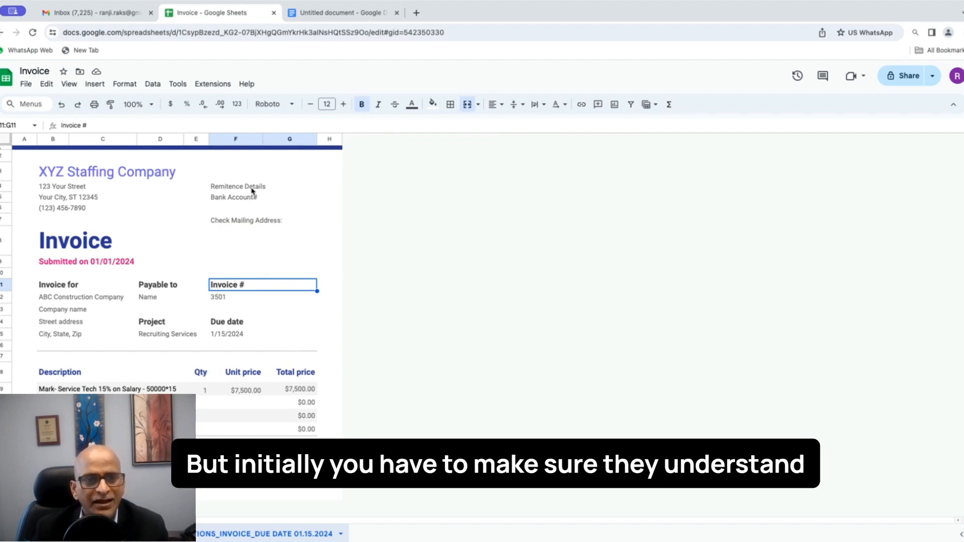
drag(254, 190, 292, 247)
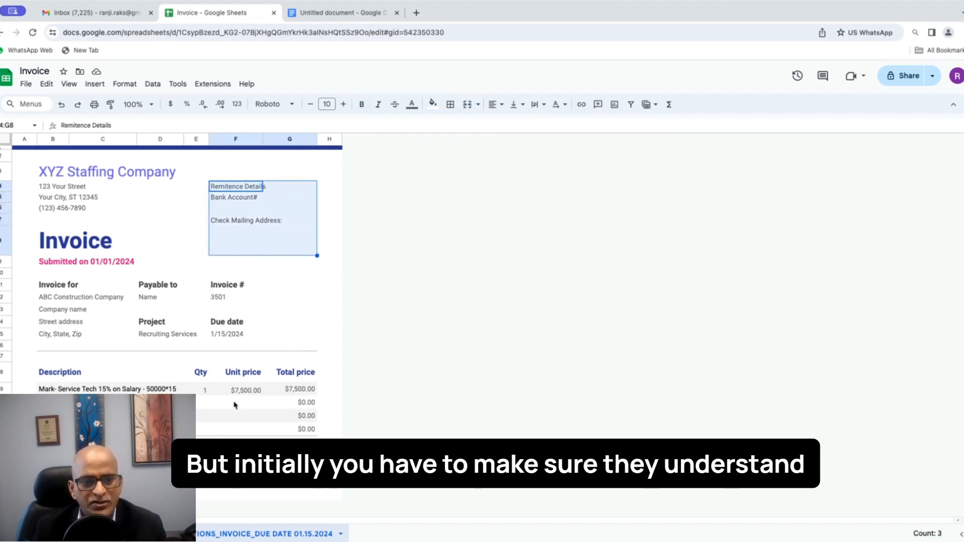
Step: Set up a PDF download of only the current sheet in portrait orientation
click(27, 84)
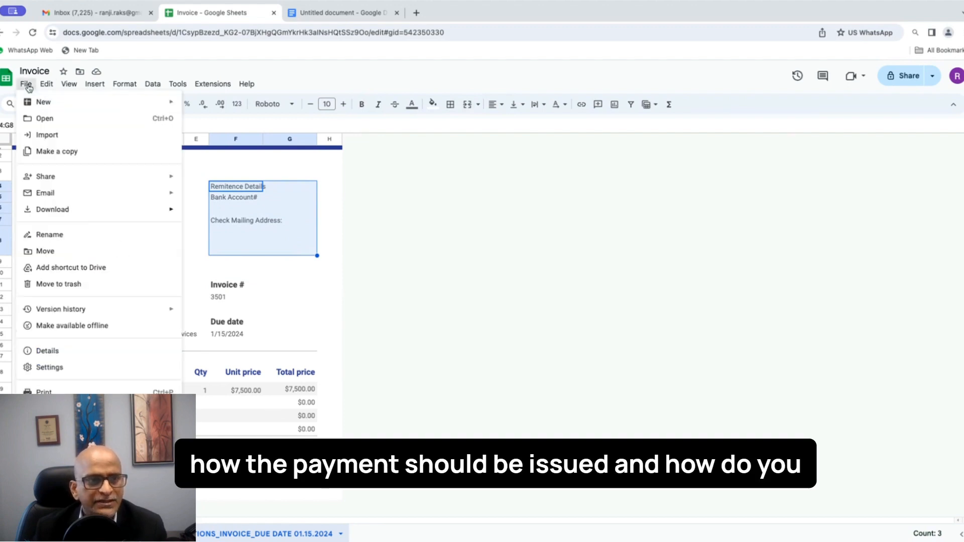
mouse_move(67, 212)
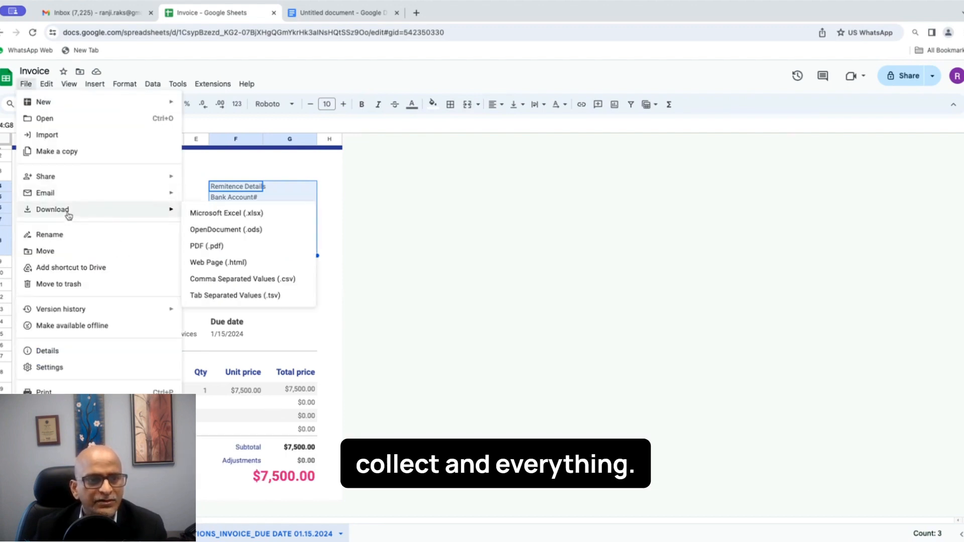
click(218, 247)
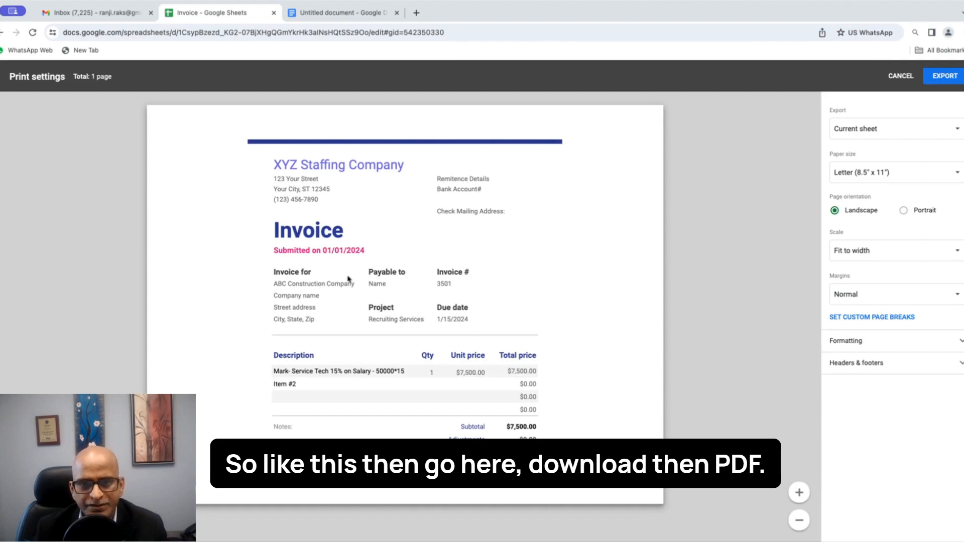
click(846, 136)
click(859, 173)
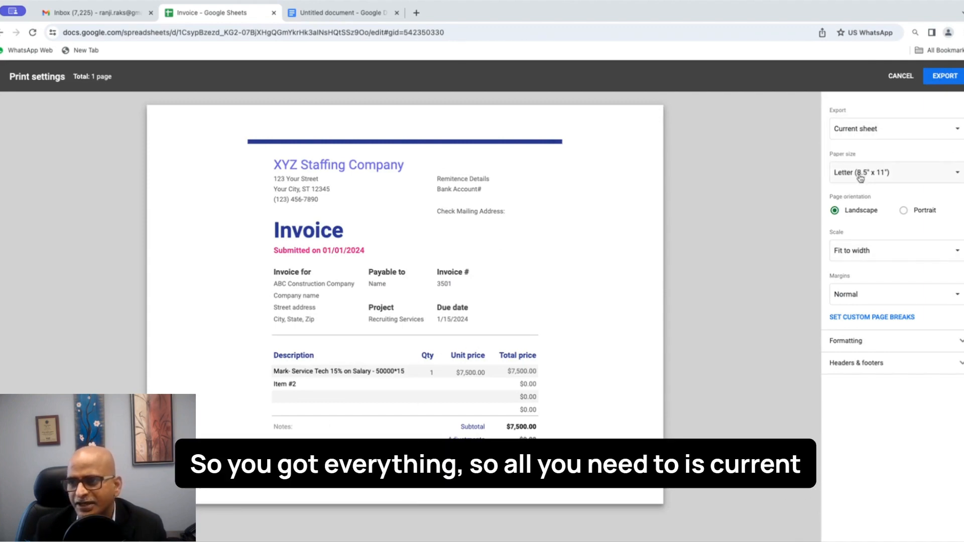
click(903, 211)
scroll(665, 260, down, 6)
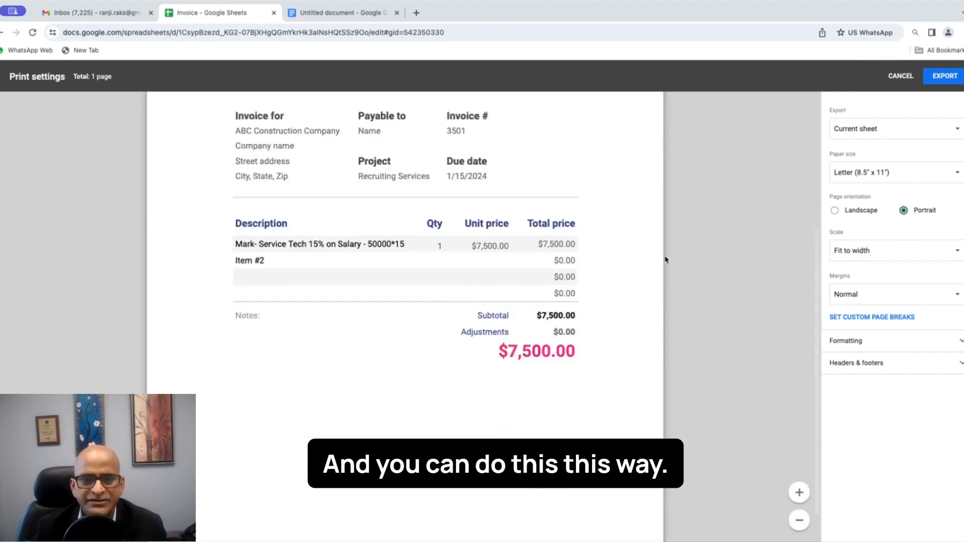
scroll(665, 259, up, 5)
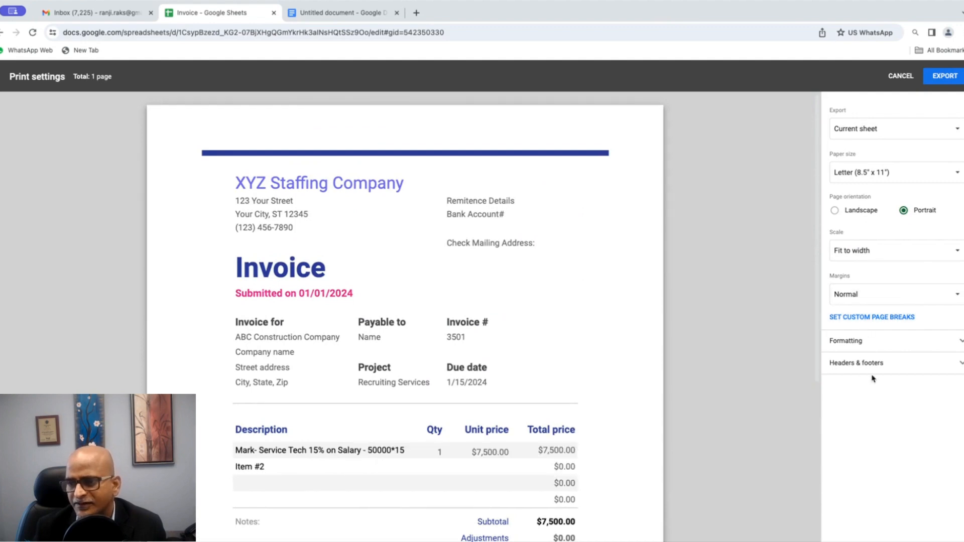
Step: Check the Headers & footers options, then export the invoice sheet as PDF
click(854, 369)
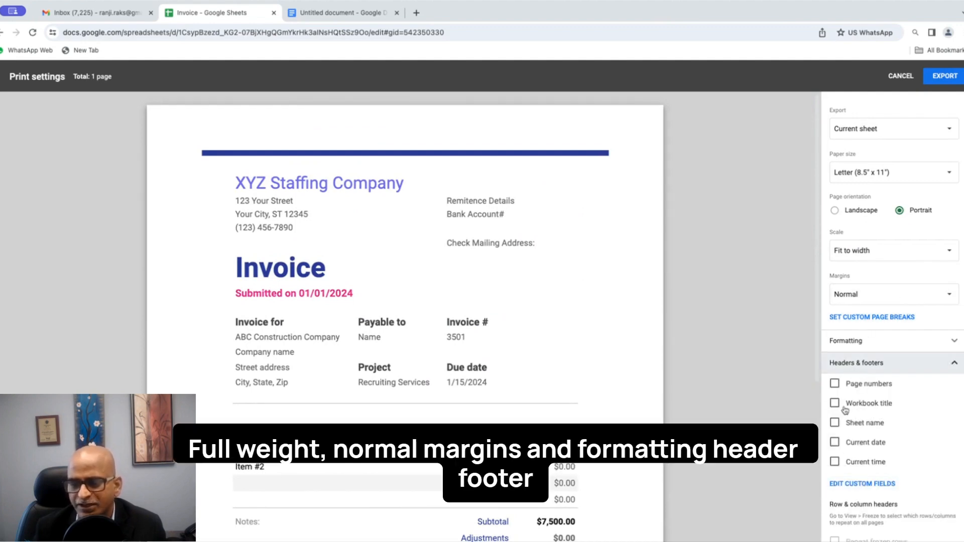
click(878, 369)
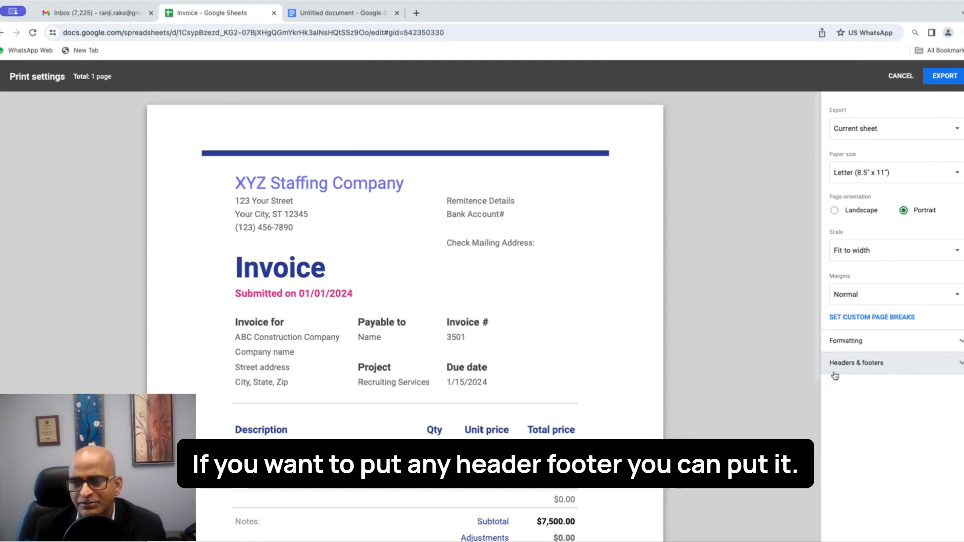
scroll(478, 339, down, 4)
scroll(478, 339, up, 4)
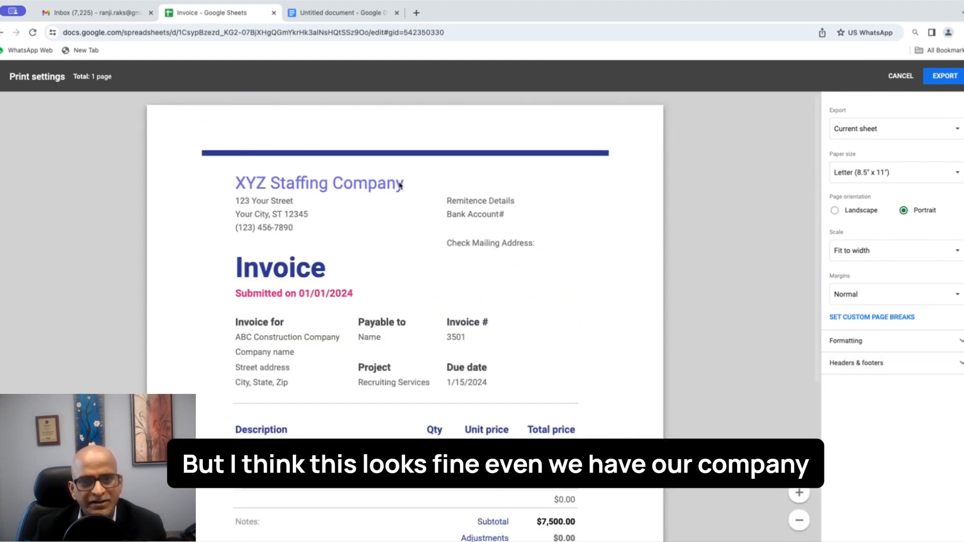
click(942, 82)
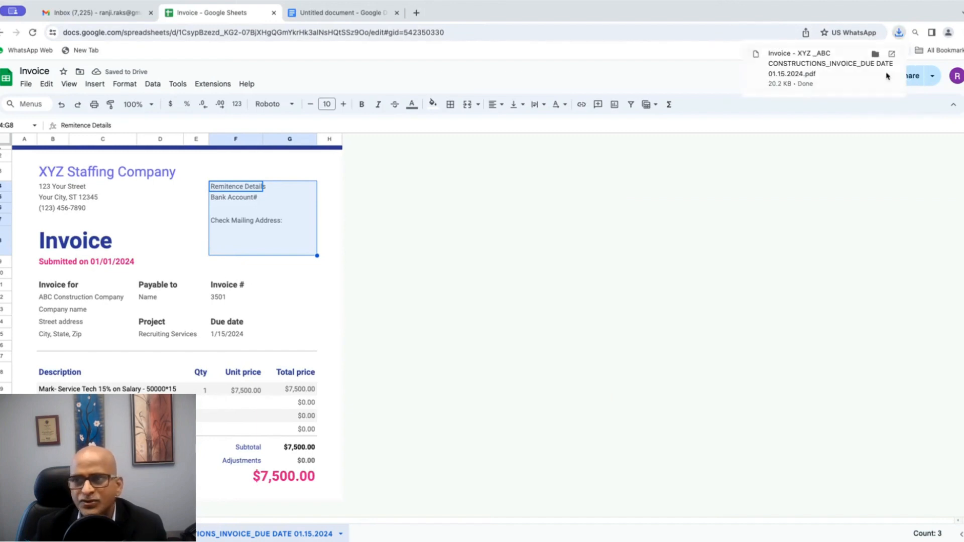
Step: Open and review the downloaded invoice PDF, then return to the Gmail inbox
click(799, 69)
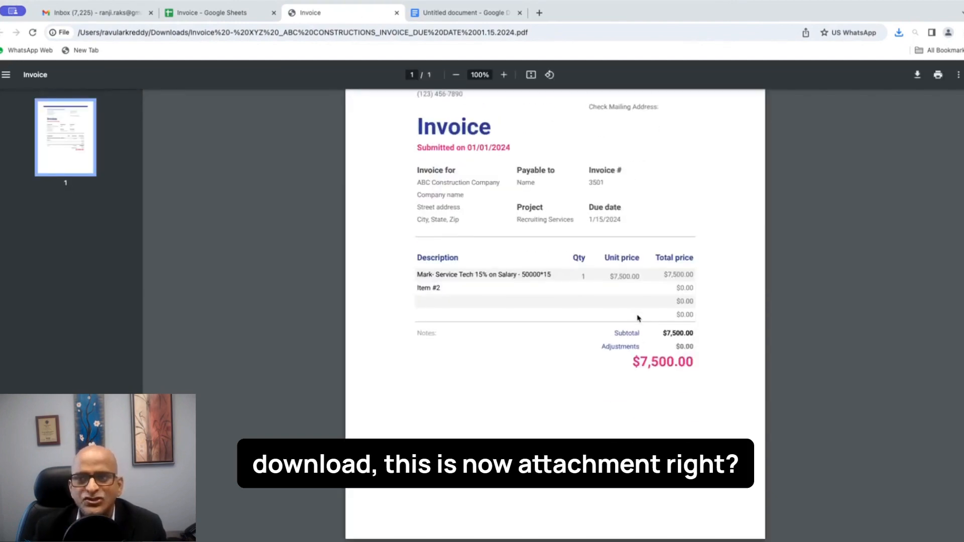
scroll(638, 318, up, 3)
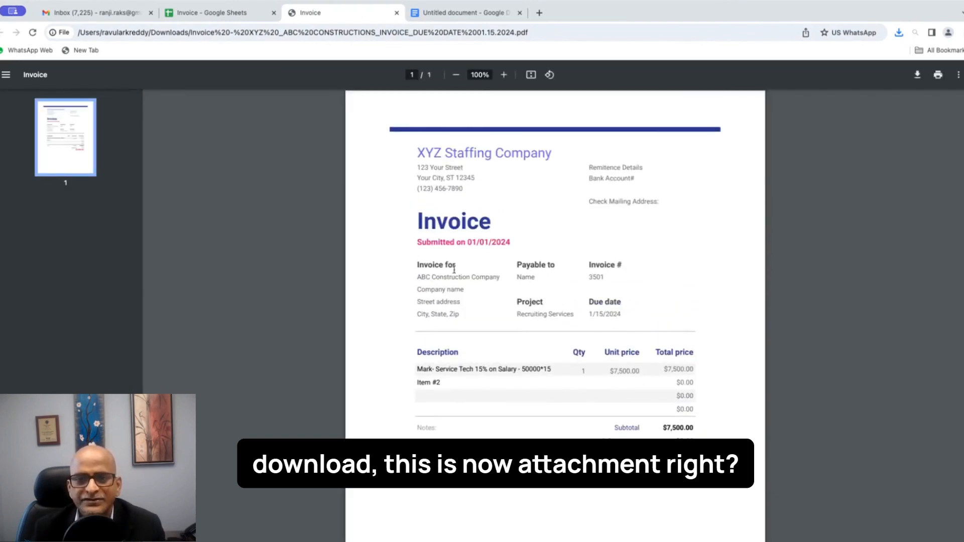
click(124, 15)
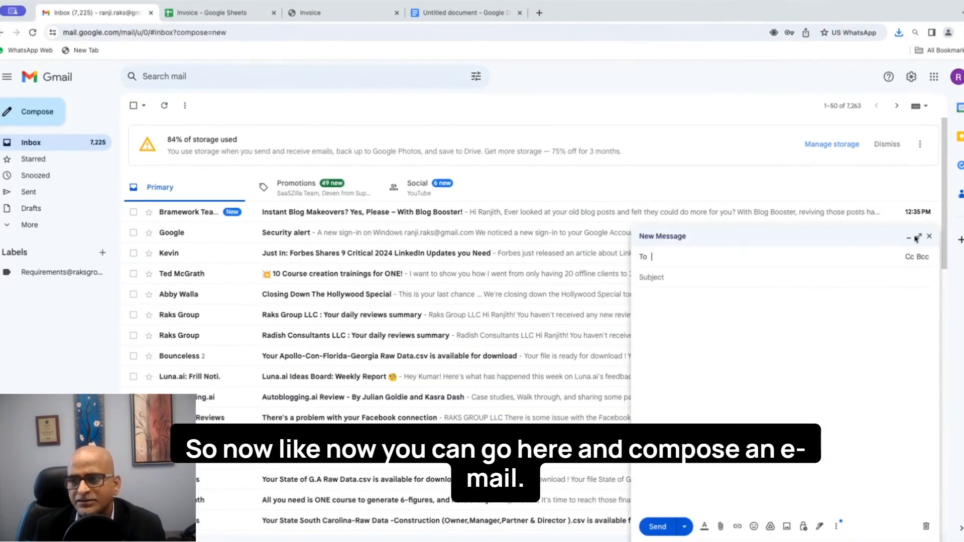
Step: Address the full-screen message to the client contact's e-mail and paste the subject 'Invoice from XYZ 3501 02/08/2024'
click(919, 237)
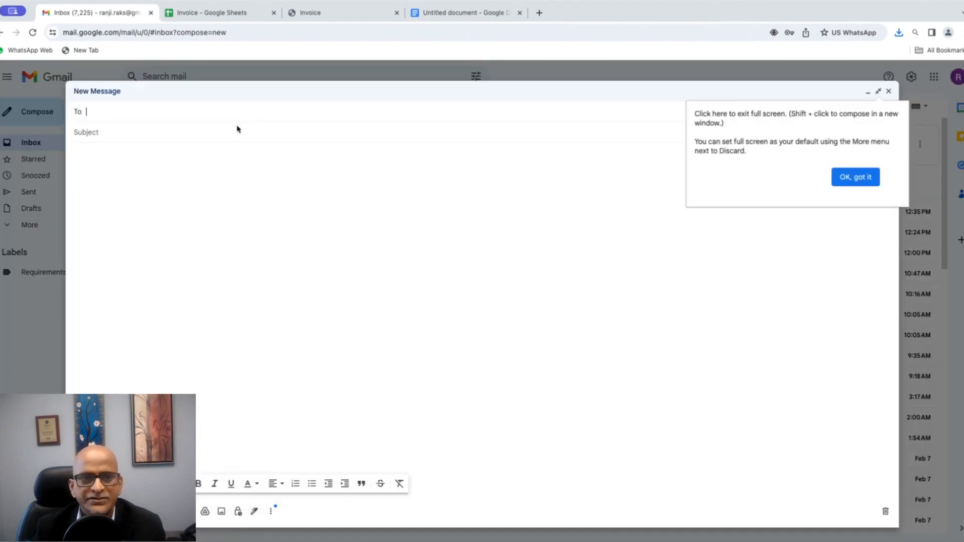
click(837, 177)
click(159, 110)
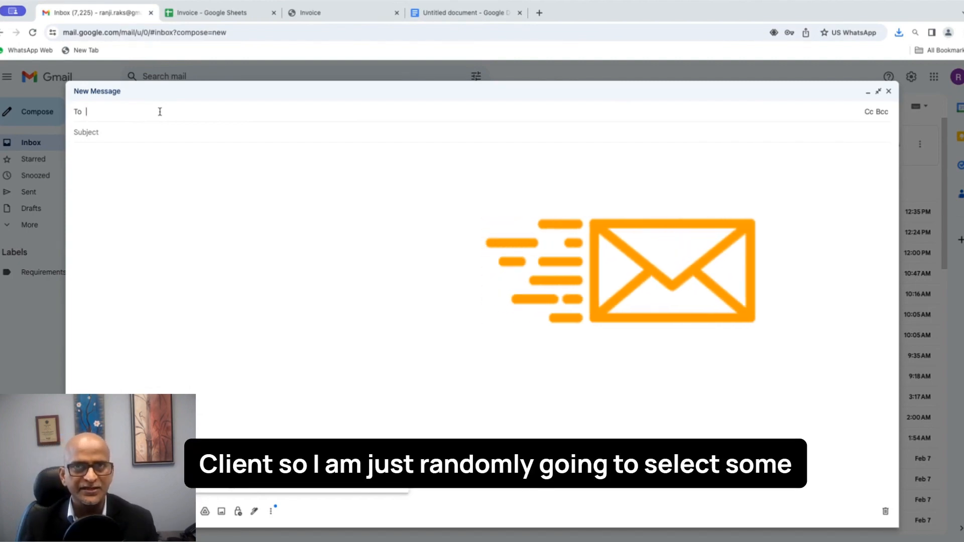
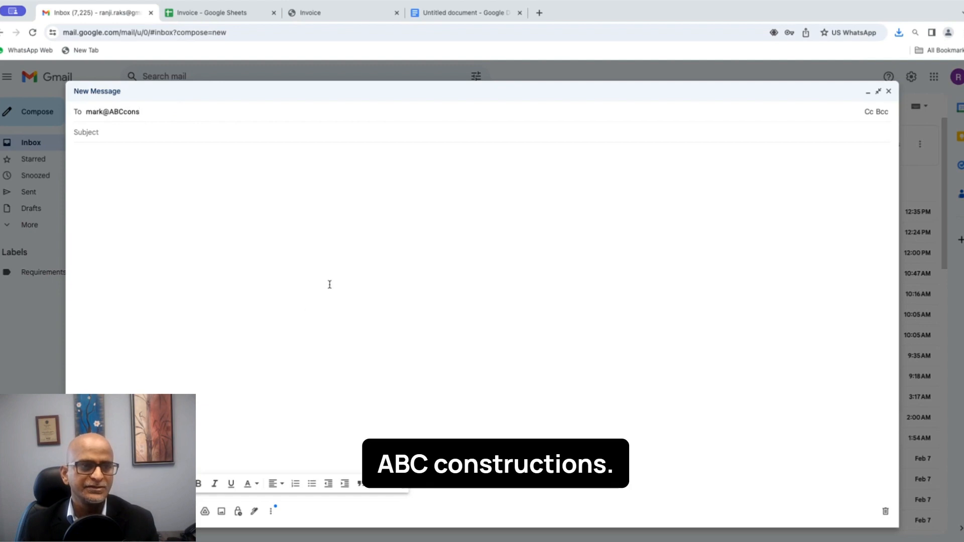
click(155, 127)
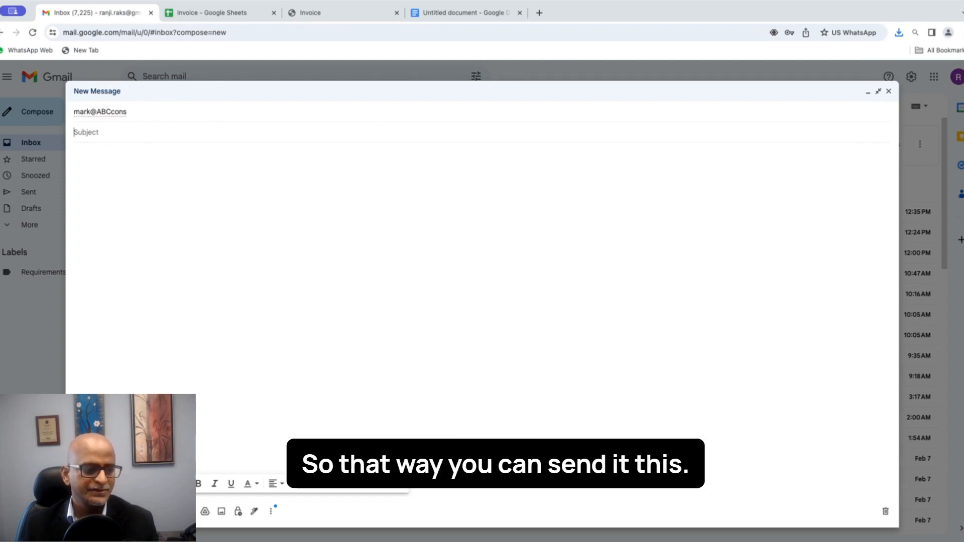
text(Invoice from XYZ 3501 02/08/2024)
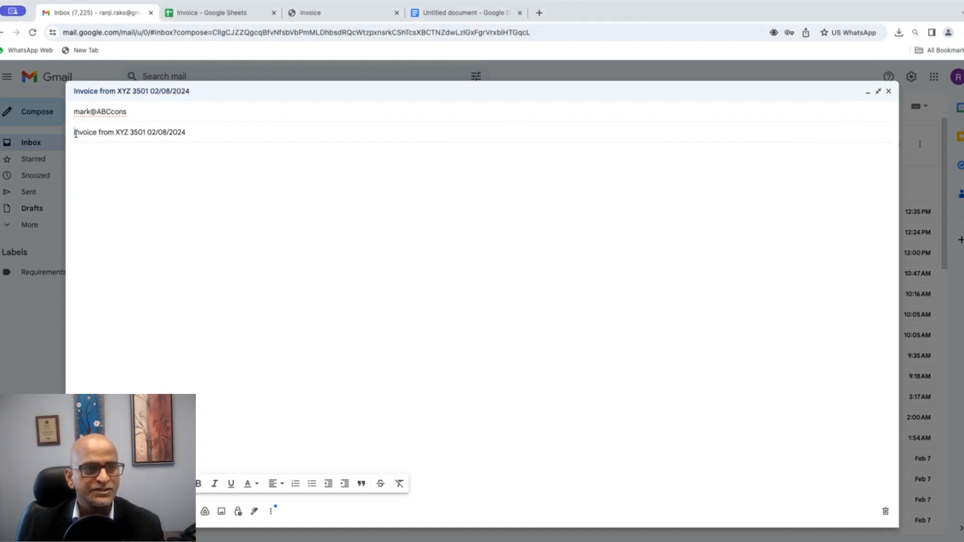
Step: Insert 'Staffing #' before 3501 in the subject and replace date 02/08/2024 with 01/15/2024
drag(76, 133, 93, 135)
click(129, 133)
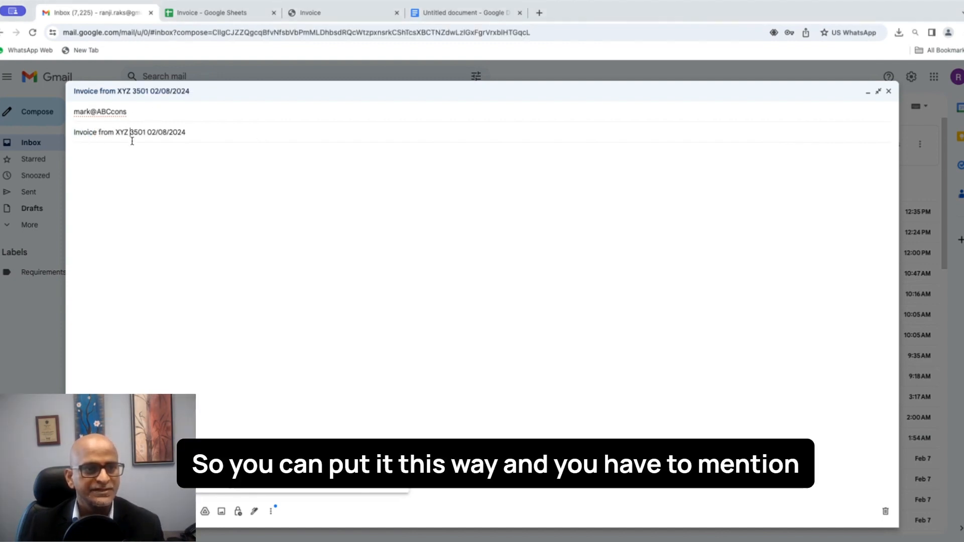
text(Stafing)
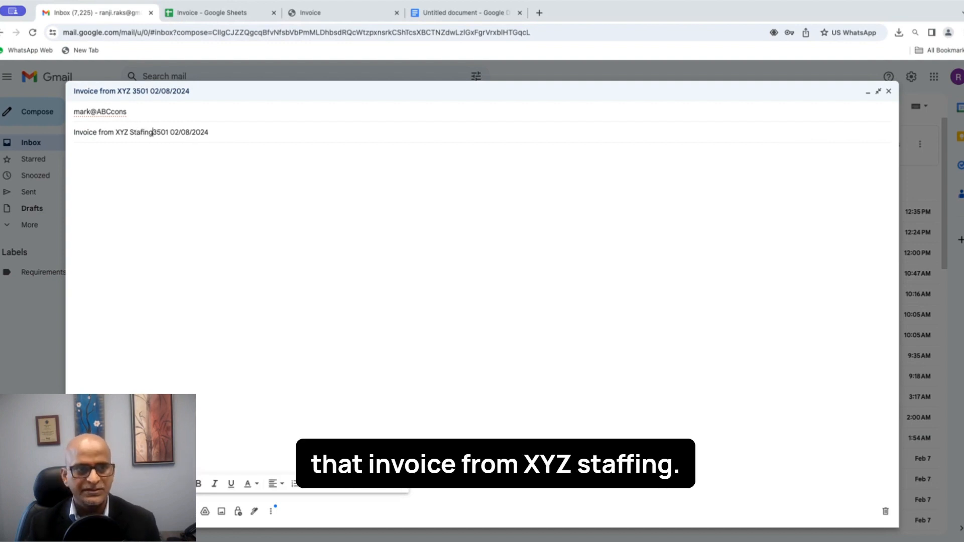
key(BackSpace)
key(BackSpace)
key(BackSpace)
key(BackSpace)
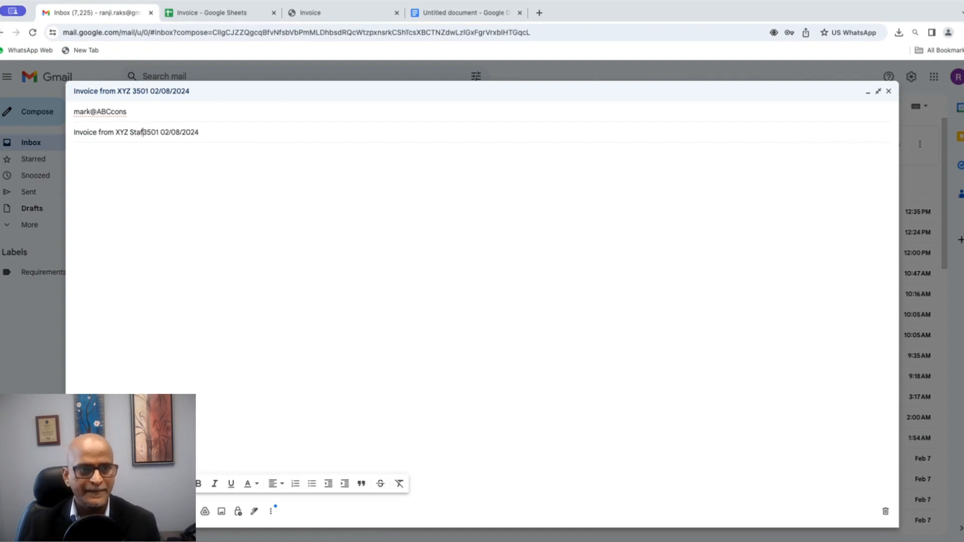
text(fing )
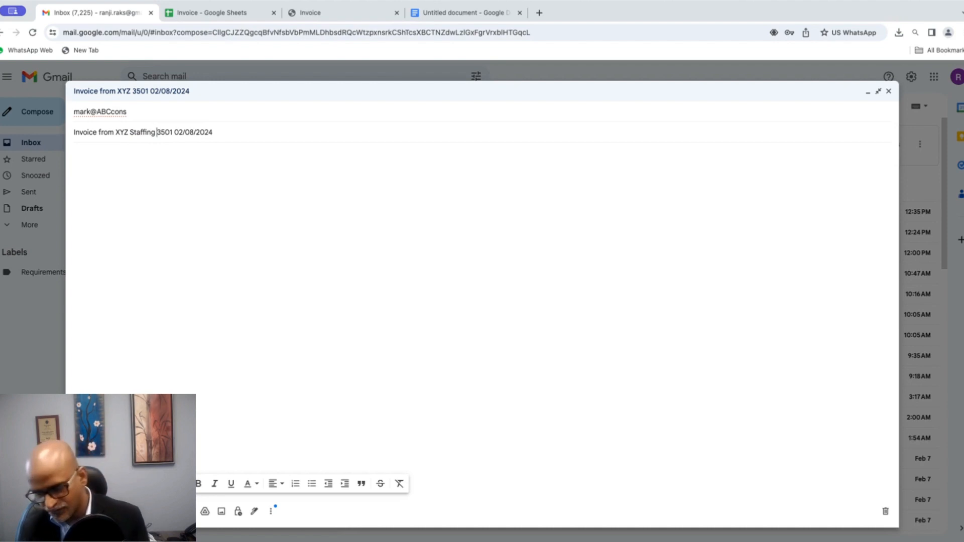
text(#)
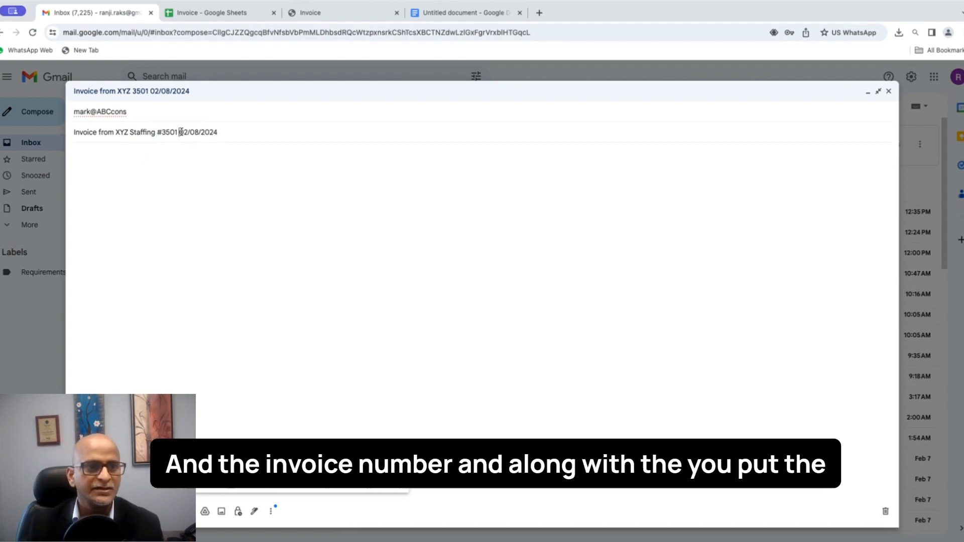
drag(180, 132, 231, 132)
key(BackSpace)
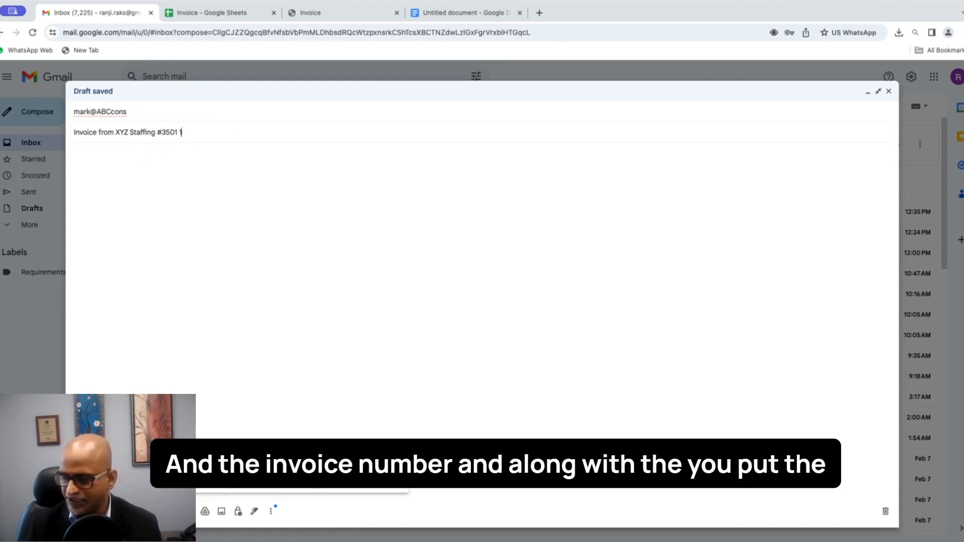
text(01/)
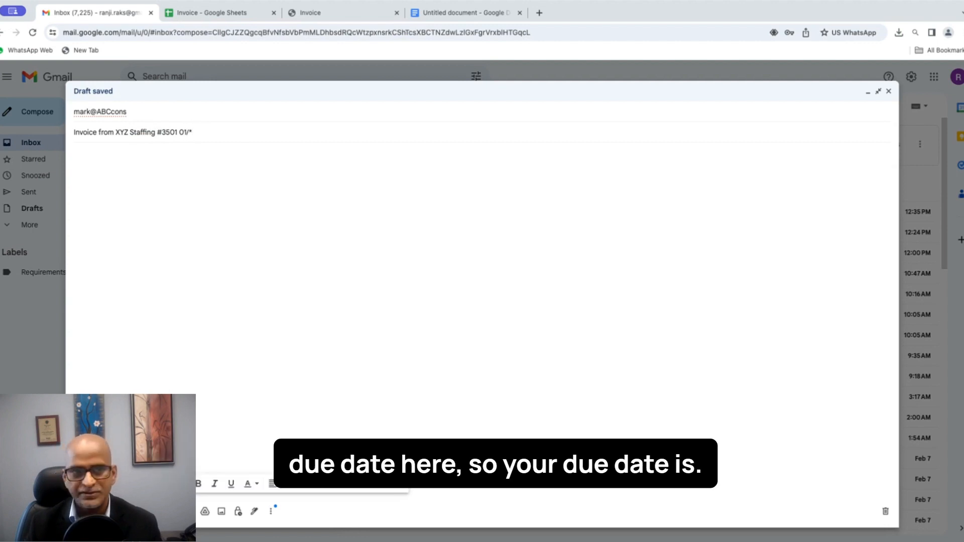
text(15/2)
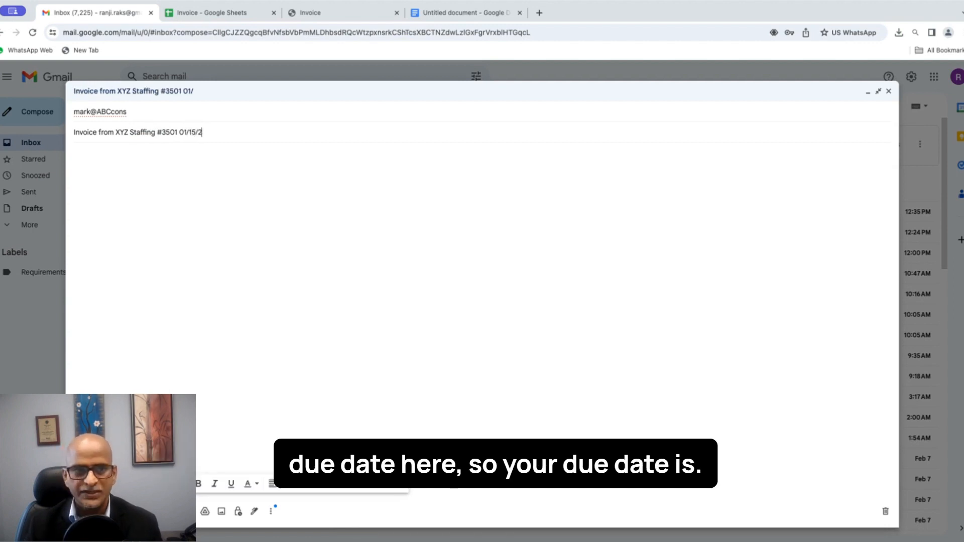
text(024)
click(214, 167)
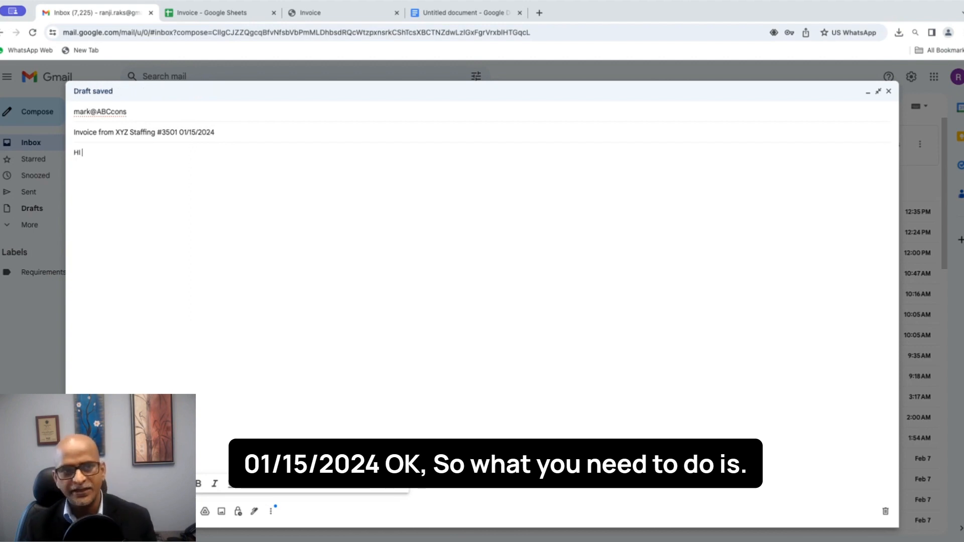
Step: Start the body with 'HI Client, Please find the attached', insert the client's name, and adjust spacing
text(HI Client,)
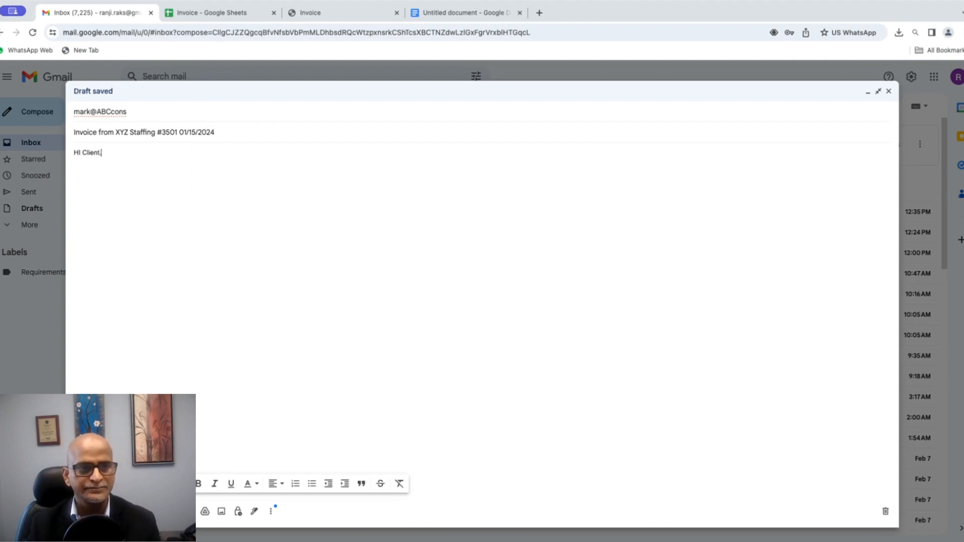
text(  Please find the)
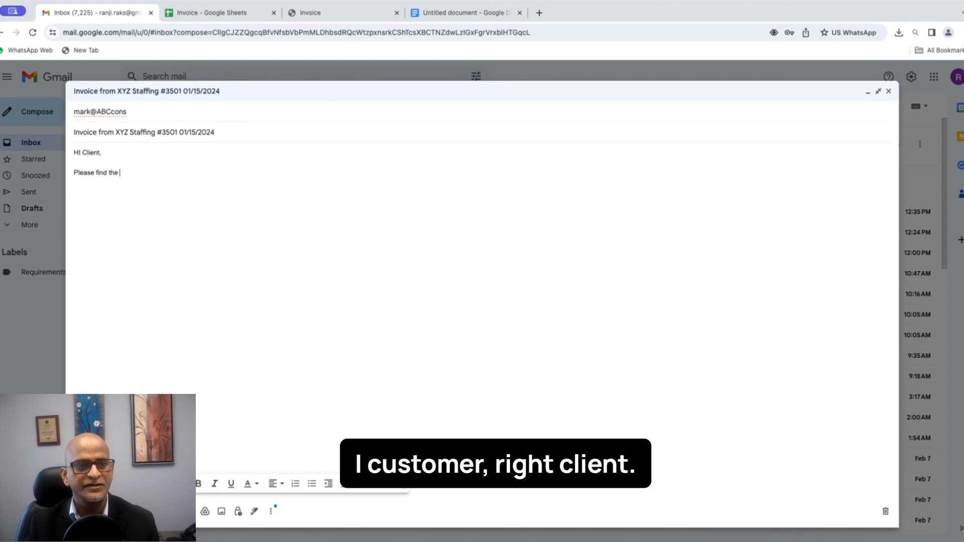
text( att)
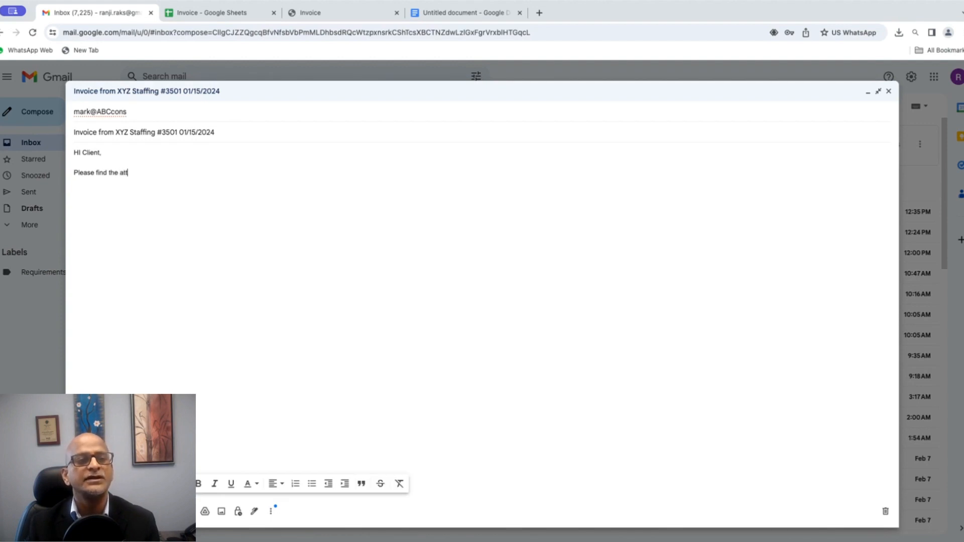
text(ached)
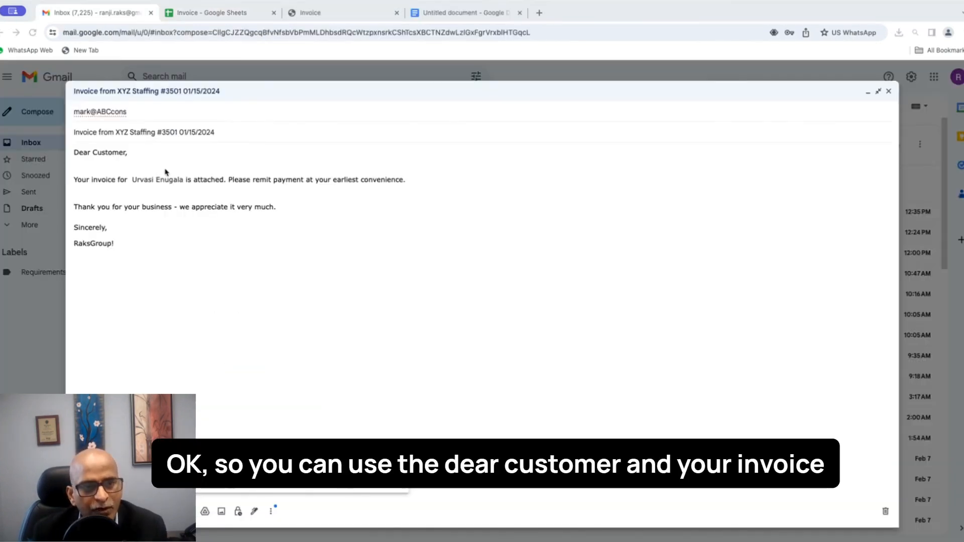
drag(74, 152, 174, 180)
key(BackSpace)
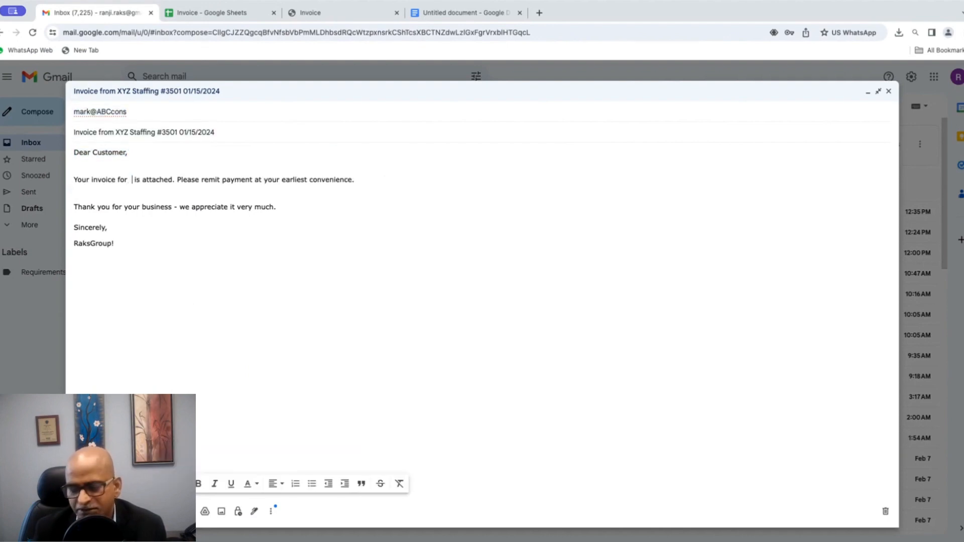
text(C)
key(BackSpace)
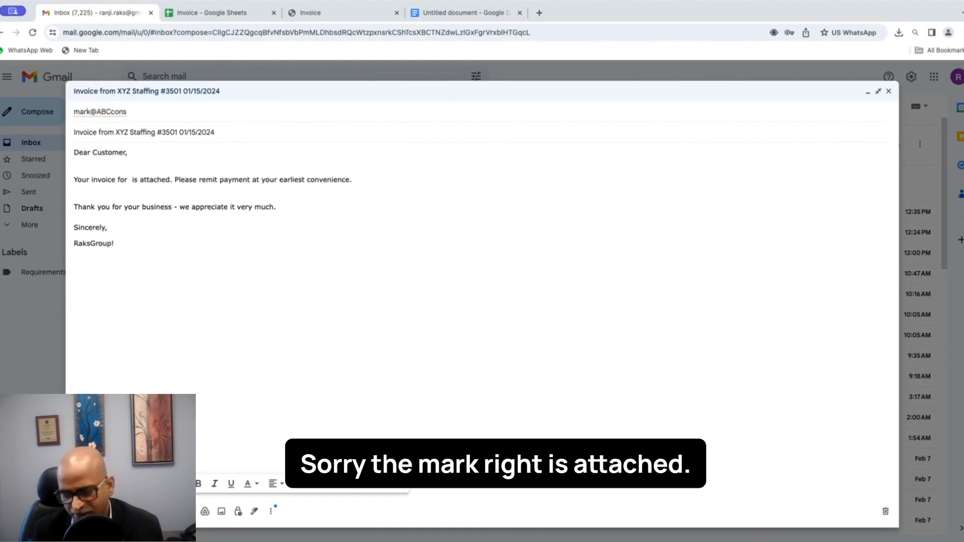
text(Mark)
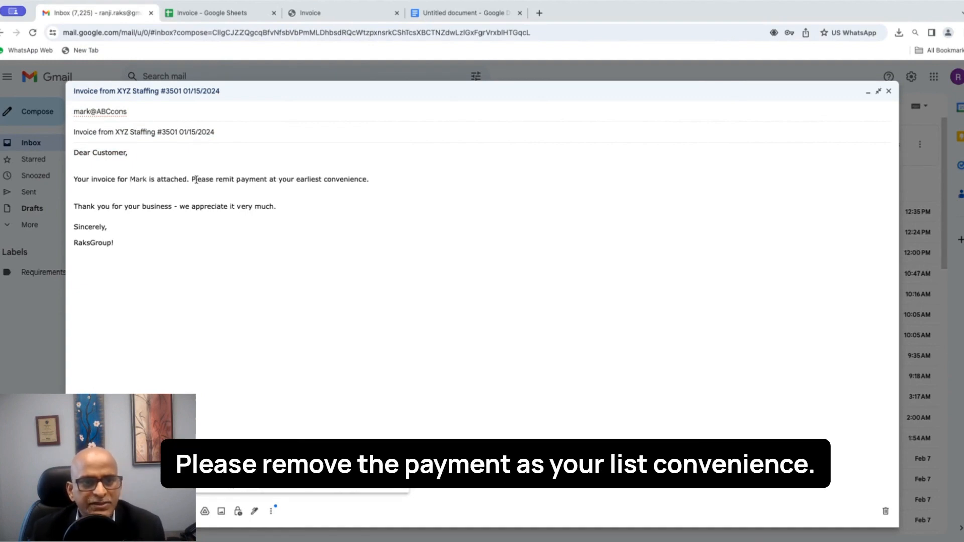
click(218, 198)
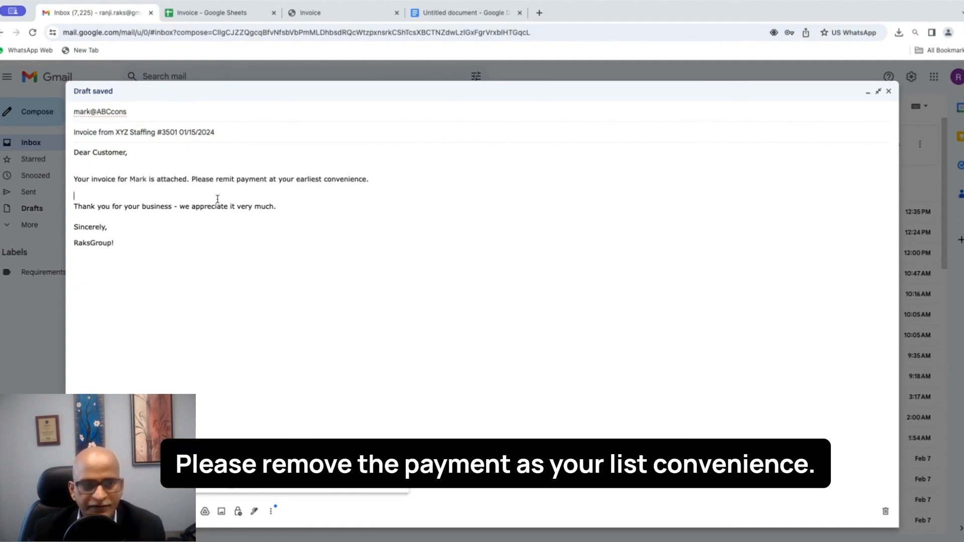
key(Delete)
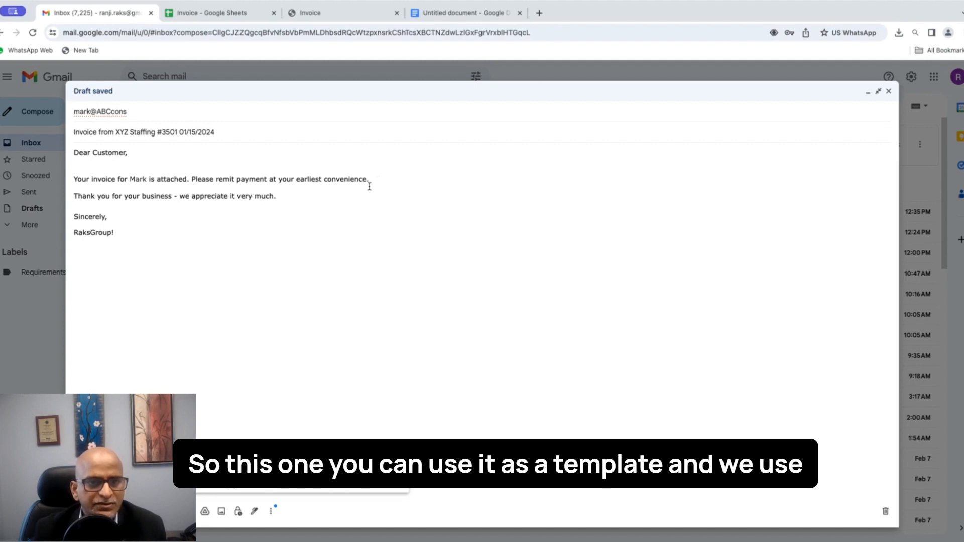
key(Return)
Step: Replace the 'RaksGroup!' signature with 'XYZ Staffing' and remove the blank line above the thank-you sentence
click(126, 253)
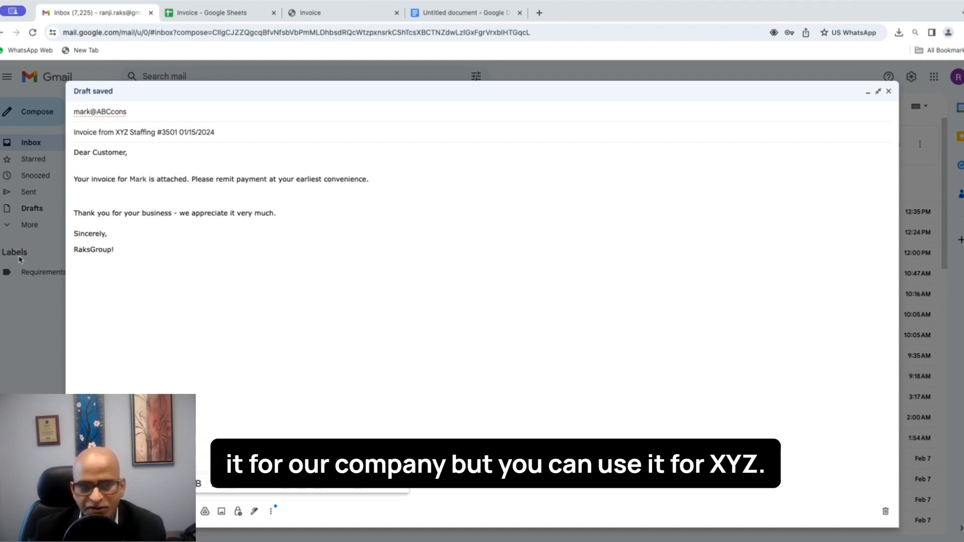
drag(119, 250, 66, 254)
key(BackSpace)
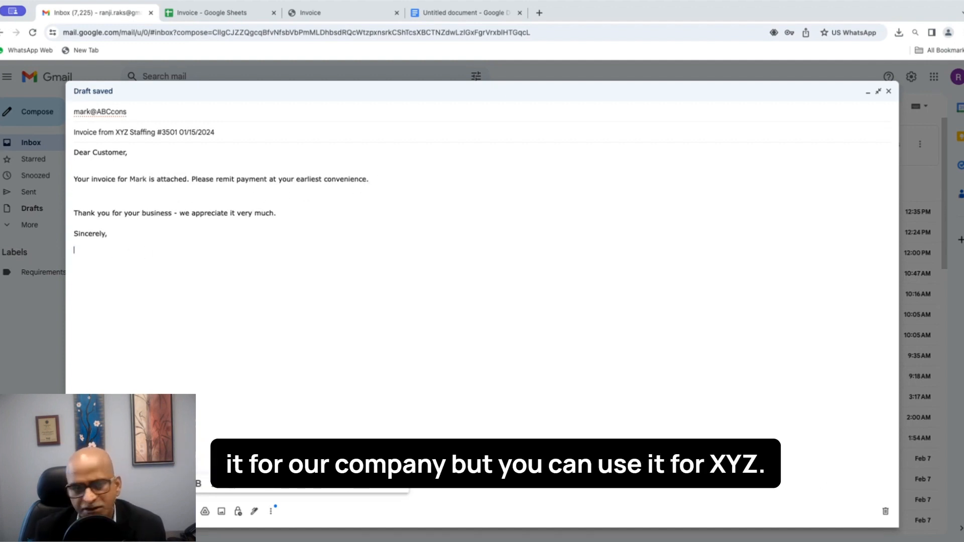
text(X)
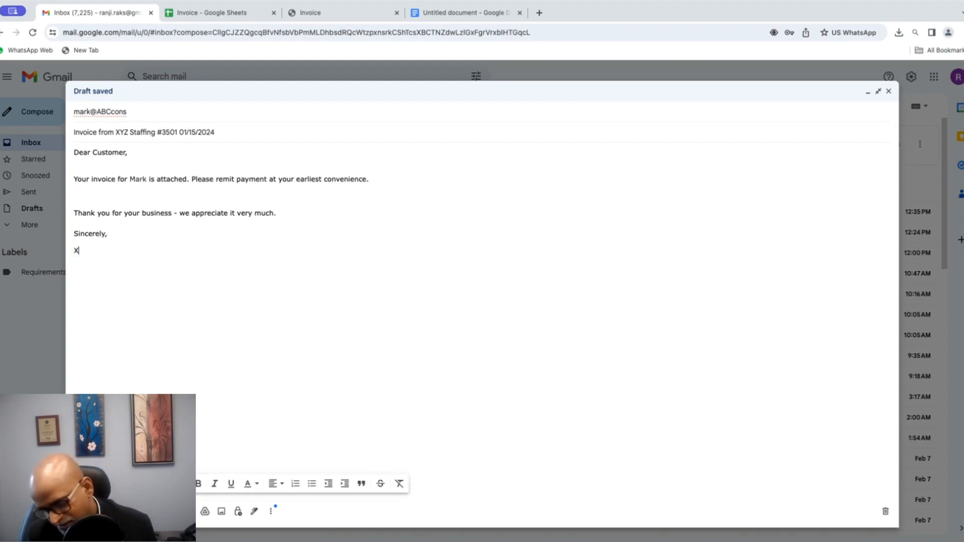
text(ya)
key(BackSpace)
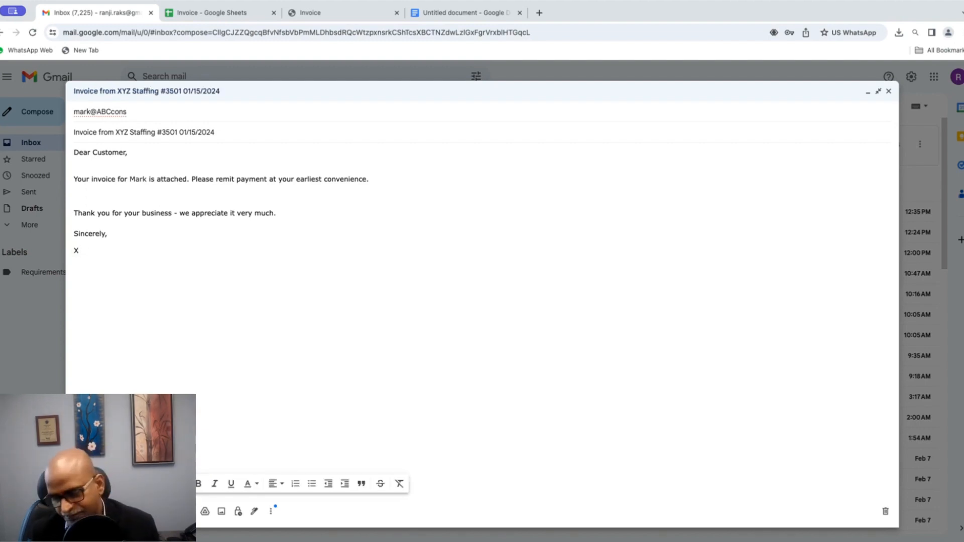
text(YA)
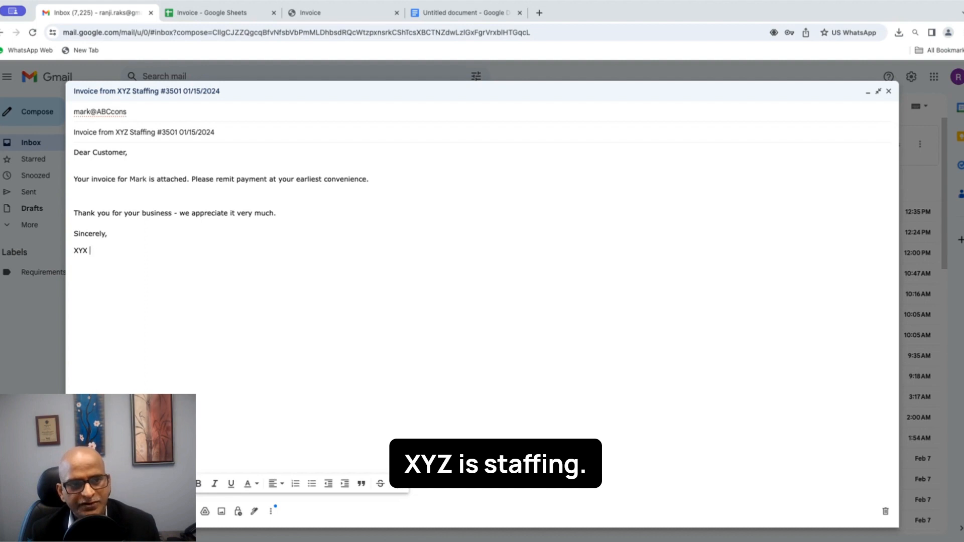
key(BackSpace)
key(BackSpace)
text(Z Staf)
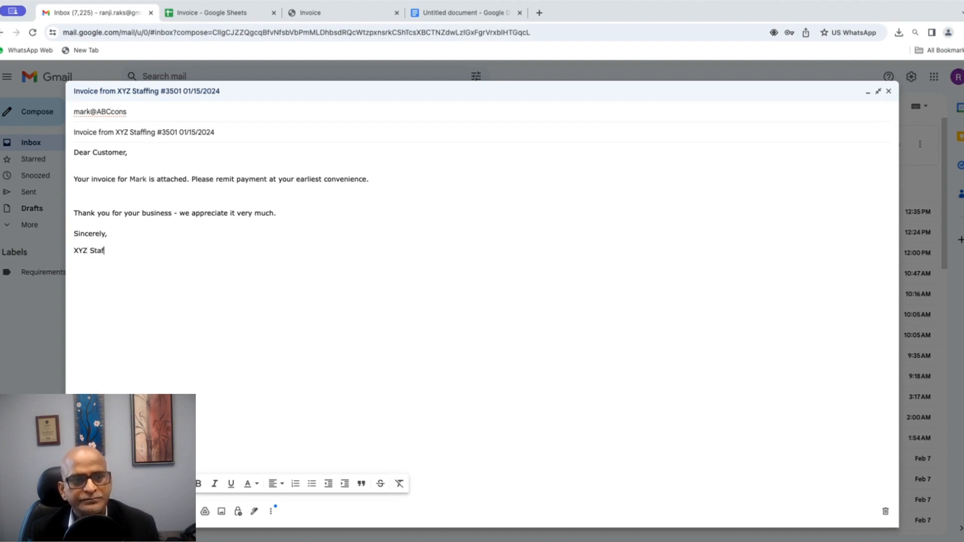
text(fing)
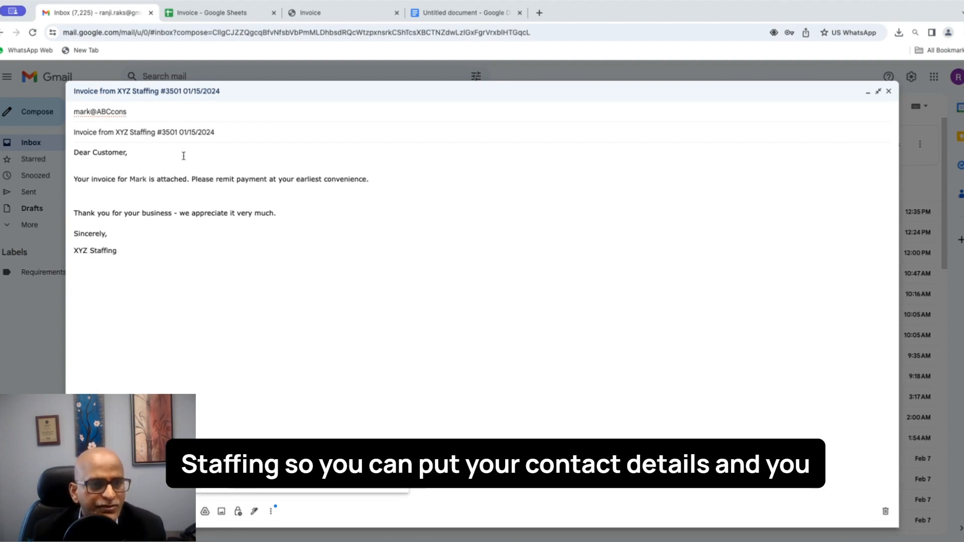
click(162, 195)
key(BackSpace)
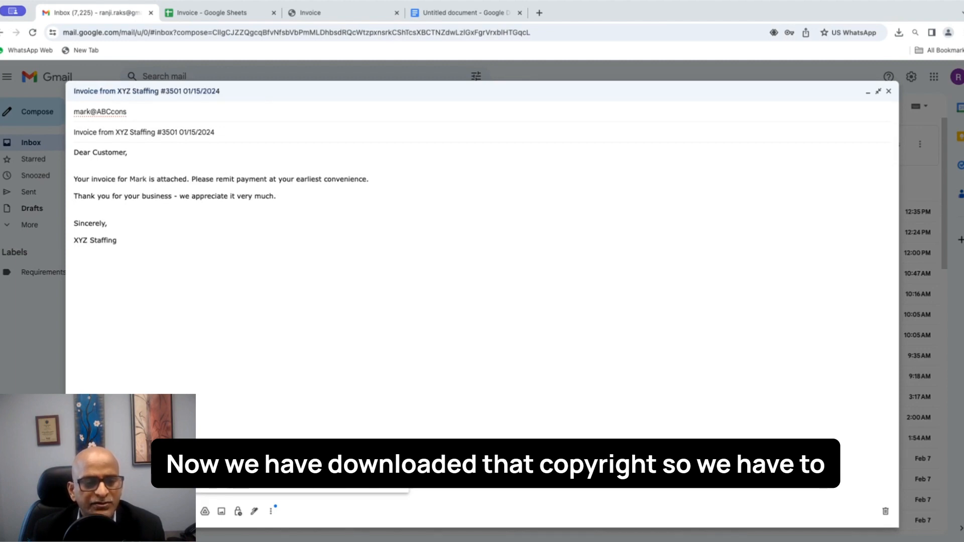
Step: Attach the exported invoice PDF from the Downloads folder
click(155, 511)
click(314, 238)
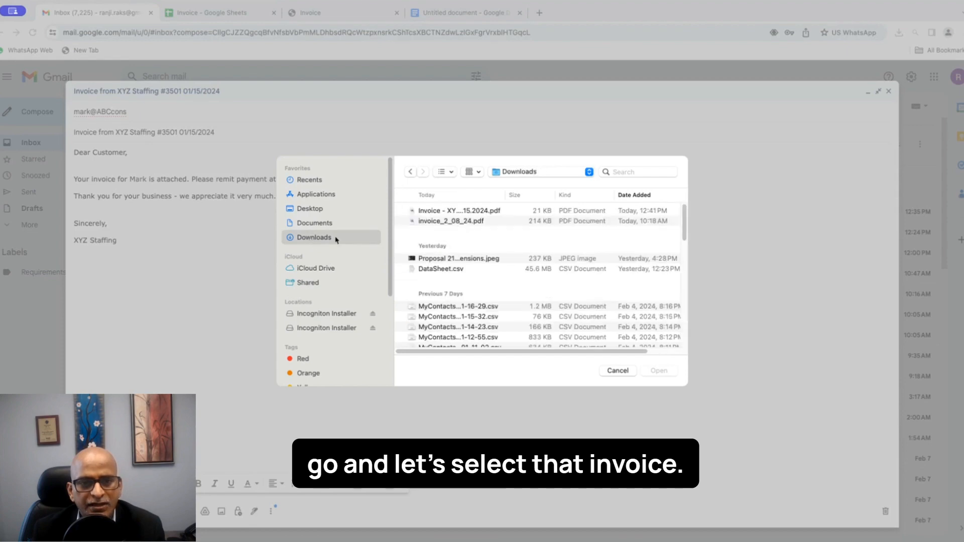
click(456, 211)
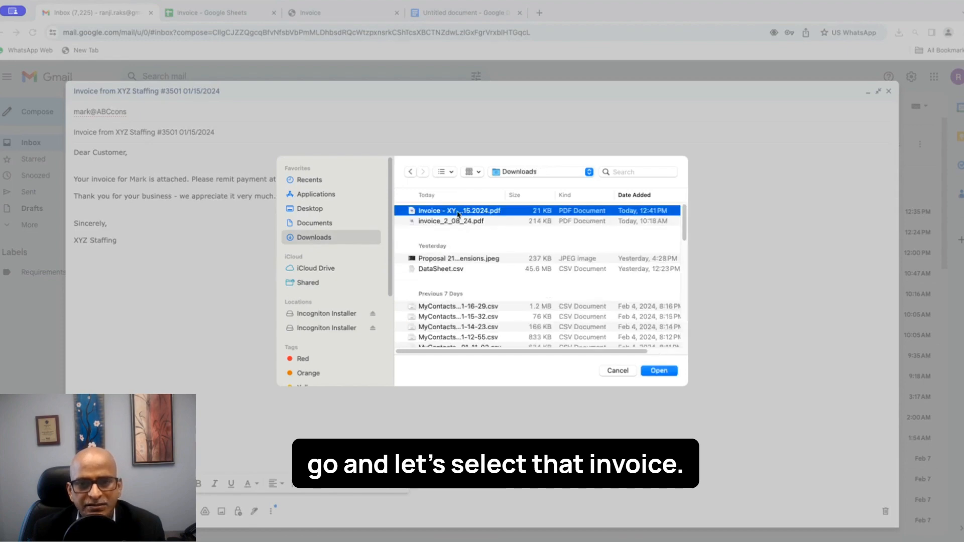
click(659, 371)
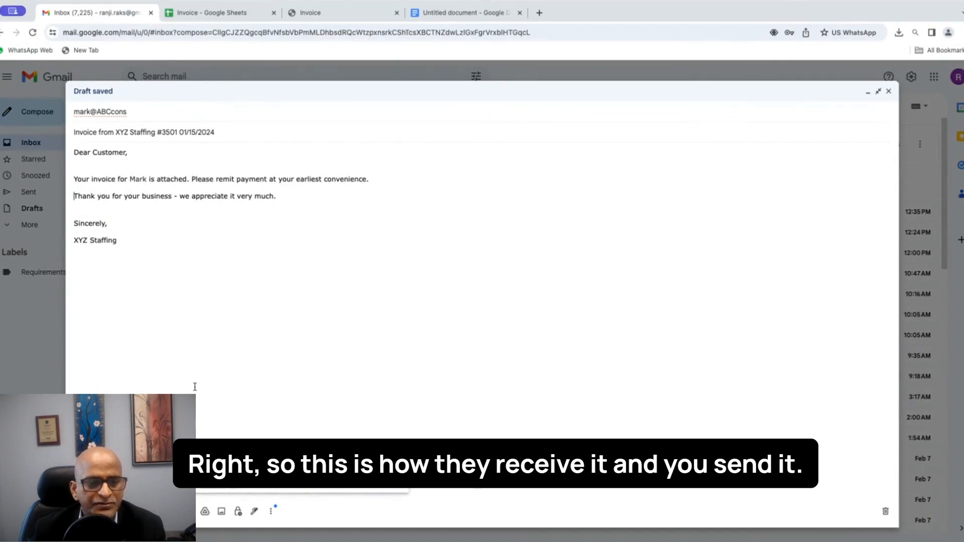
Step: Replace the recipient with the sender's own personal e-mail address from the suggestions
drag(153, 110, 77, 116)
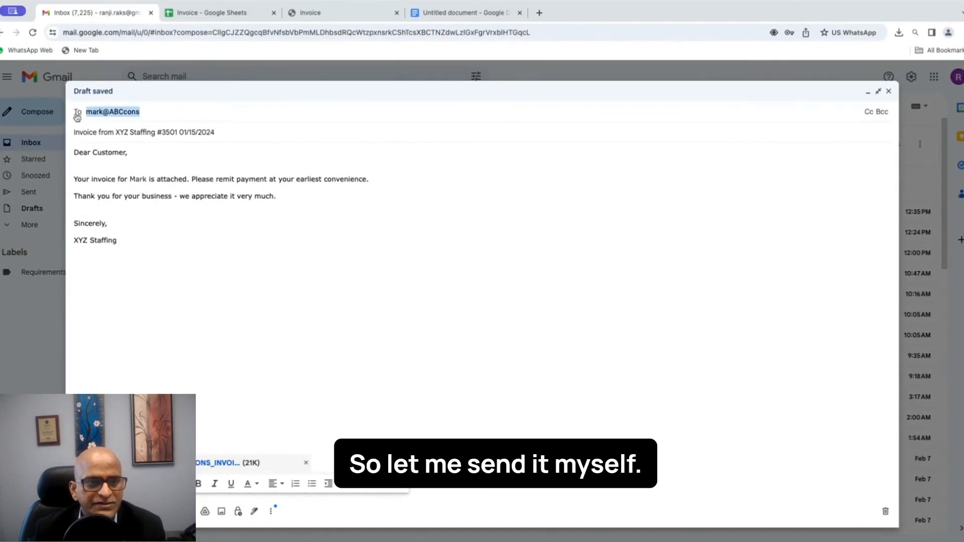
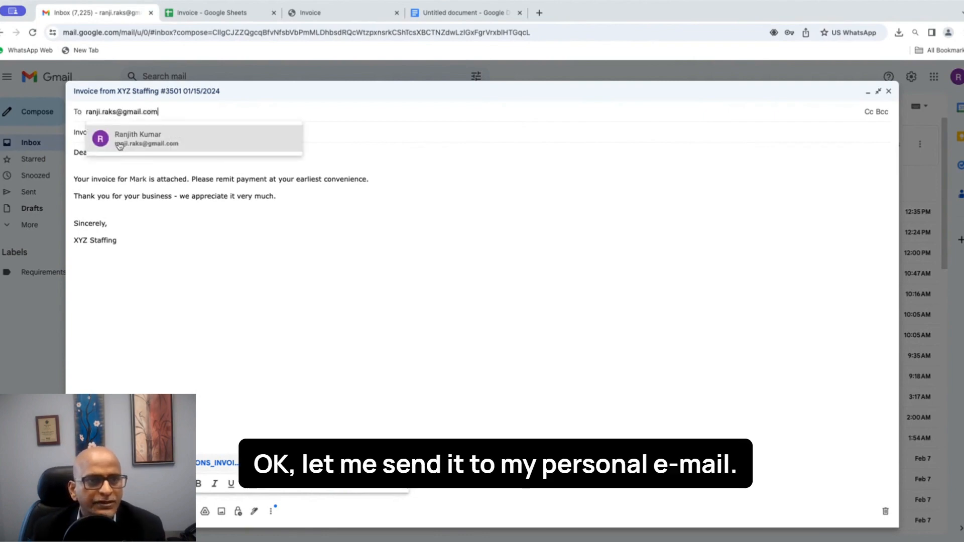
click(234, 286)
click(232, 136)
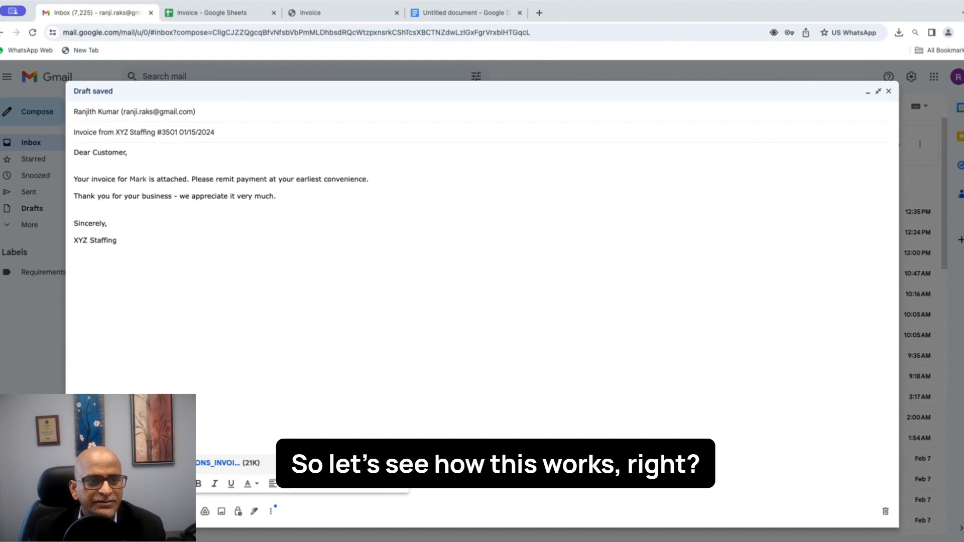
Step: Delete the blank line under 'Dear Customer,'
click(169, 216)
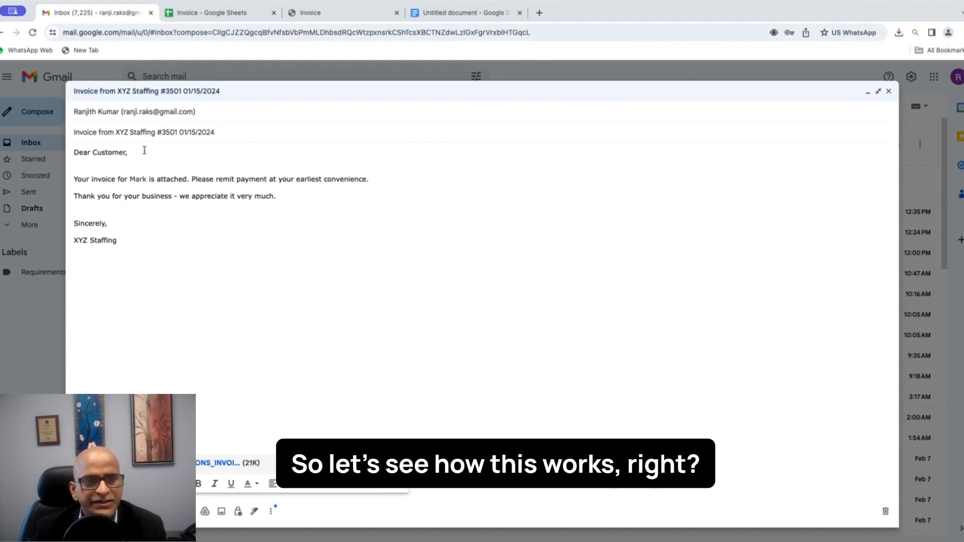
click(131, 167)
key(Delete)
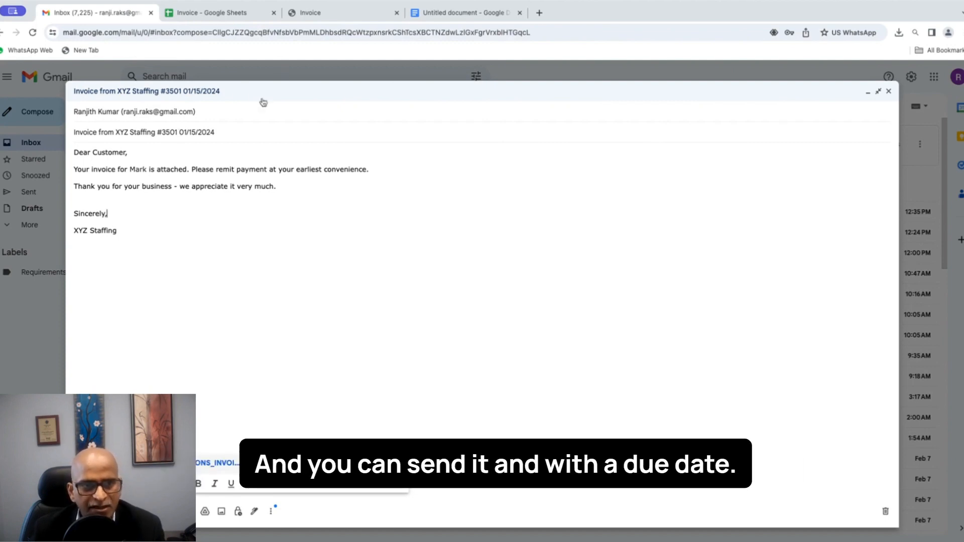
Step: Send the invoice email, then open 'Invoice from XYZ Staffing #3501' and check its 01/15/2024 due date
click(227, 133)
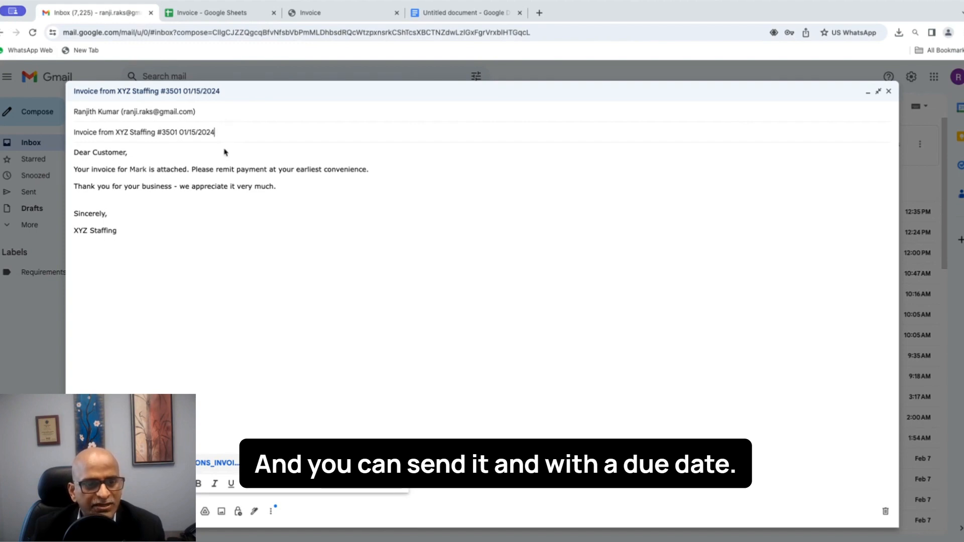
click(92, 511)
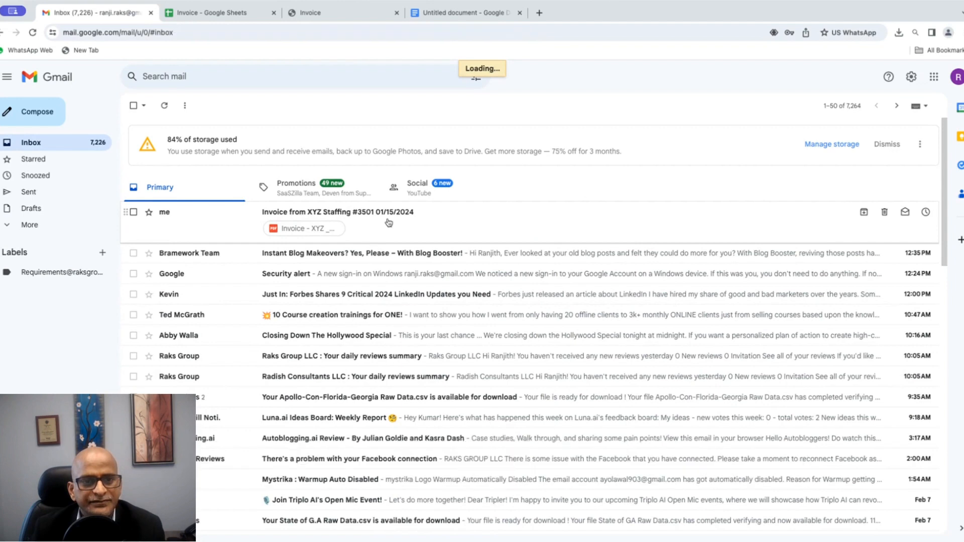
click(391, 232)
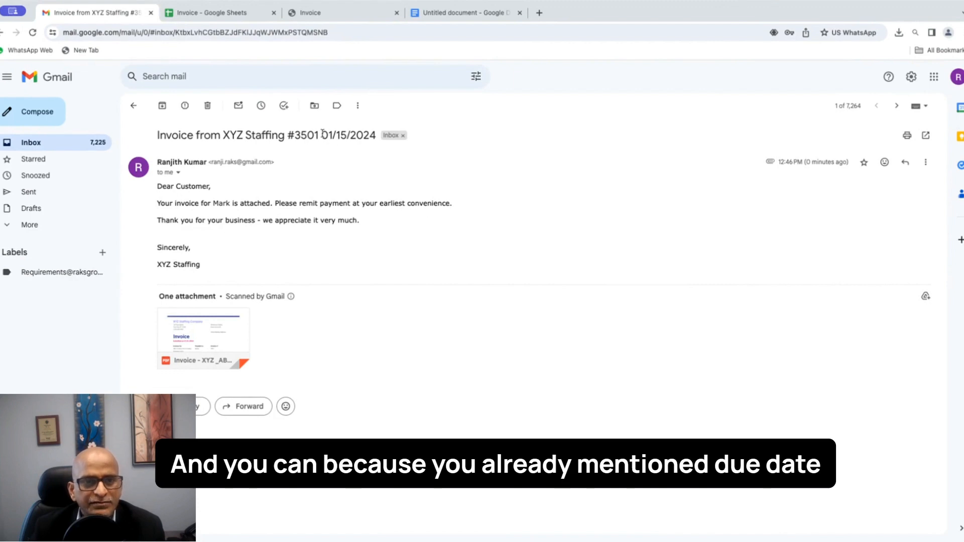
drag(322, 134, 378, 136)
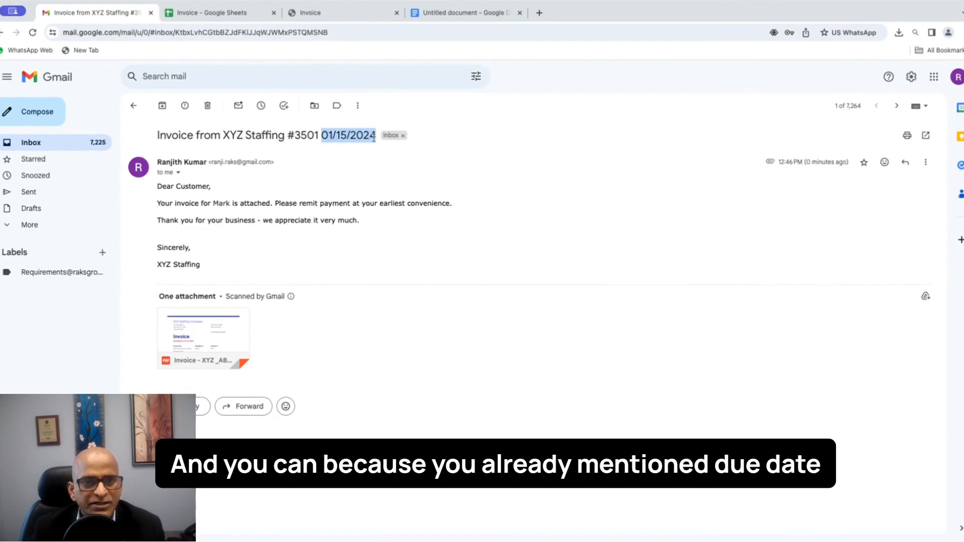
click(366, 373)
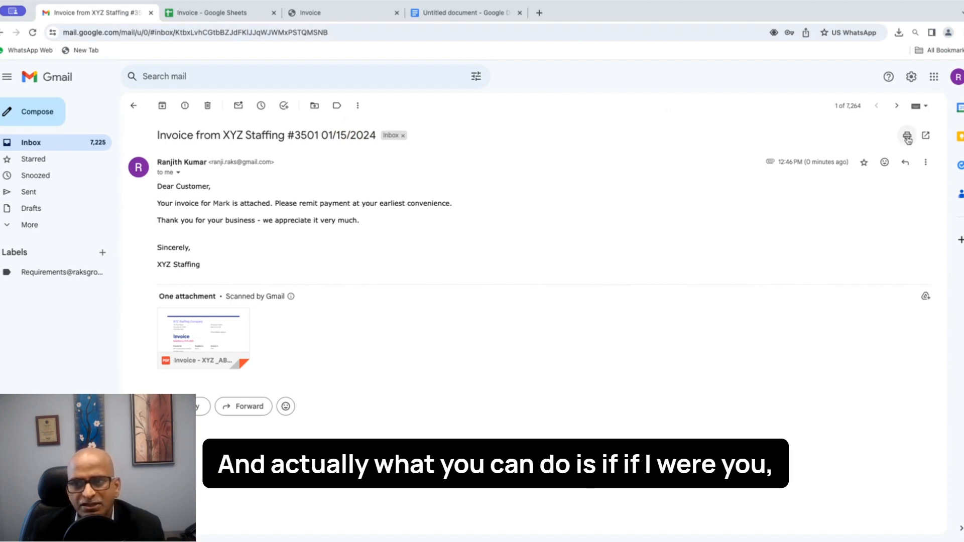
click(356, 107)
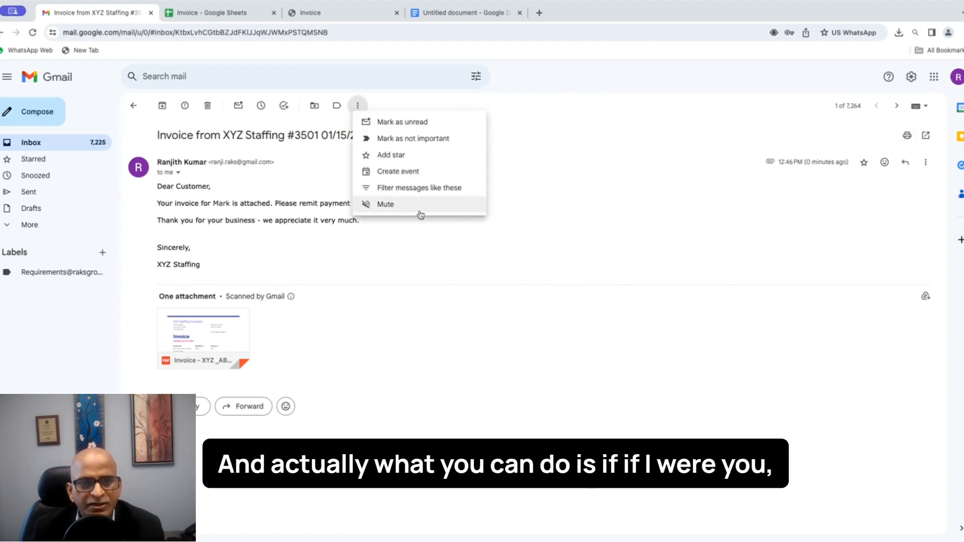
click(499, 244)
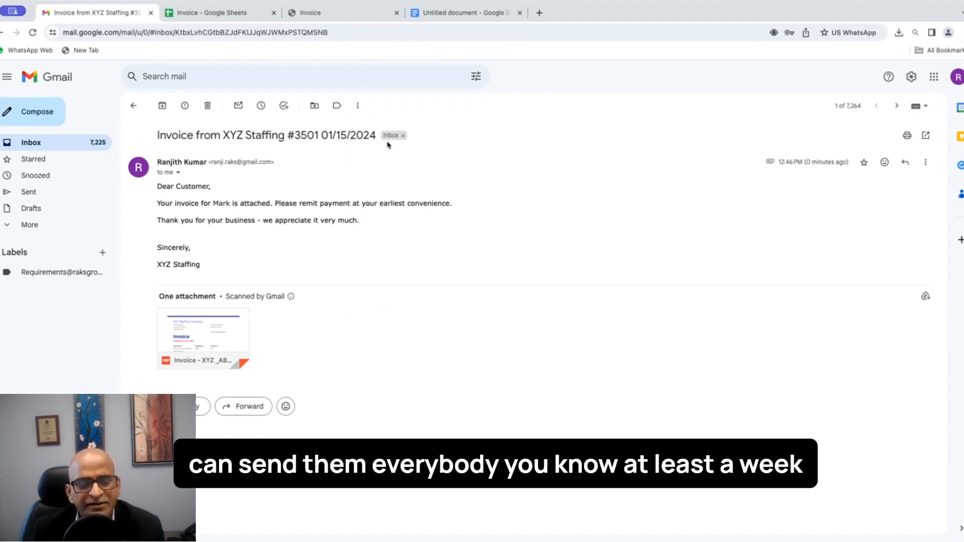
drag(322, 136, 375, 136)
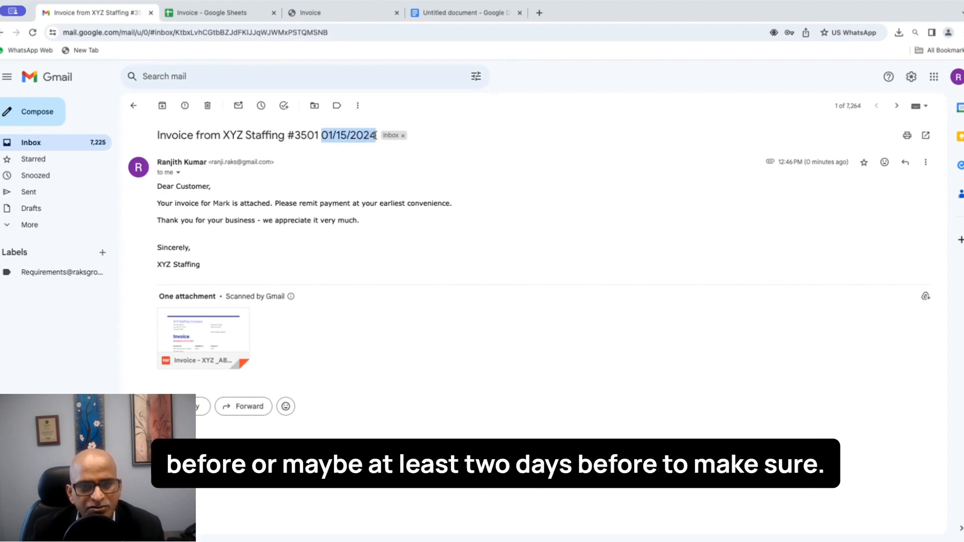